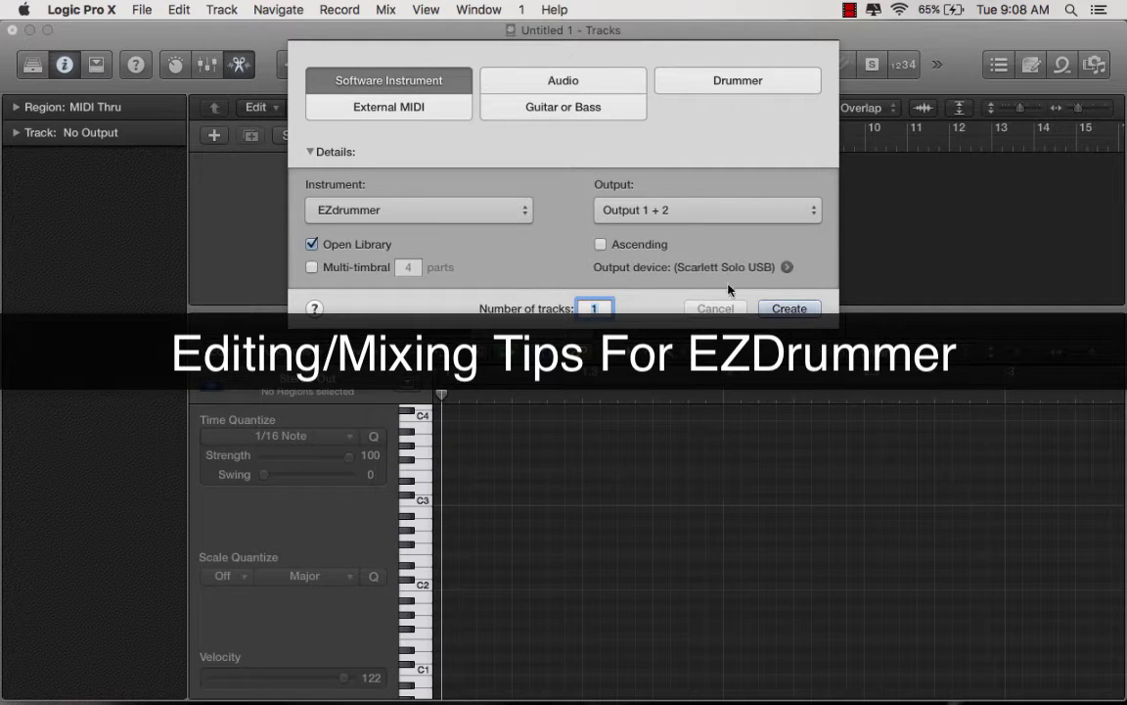
Create an EZdrummer software instrument track, then close Musical Typing and hide the Library.
{"action": "left_click", "coordinate": [774, 310]}
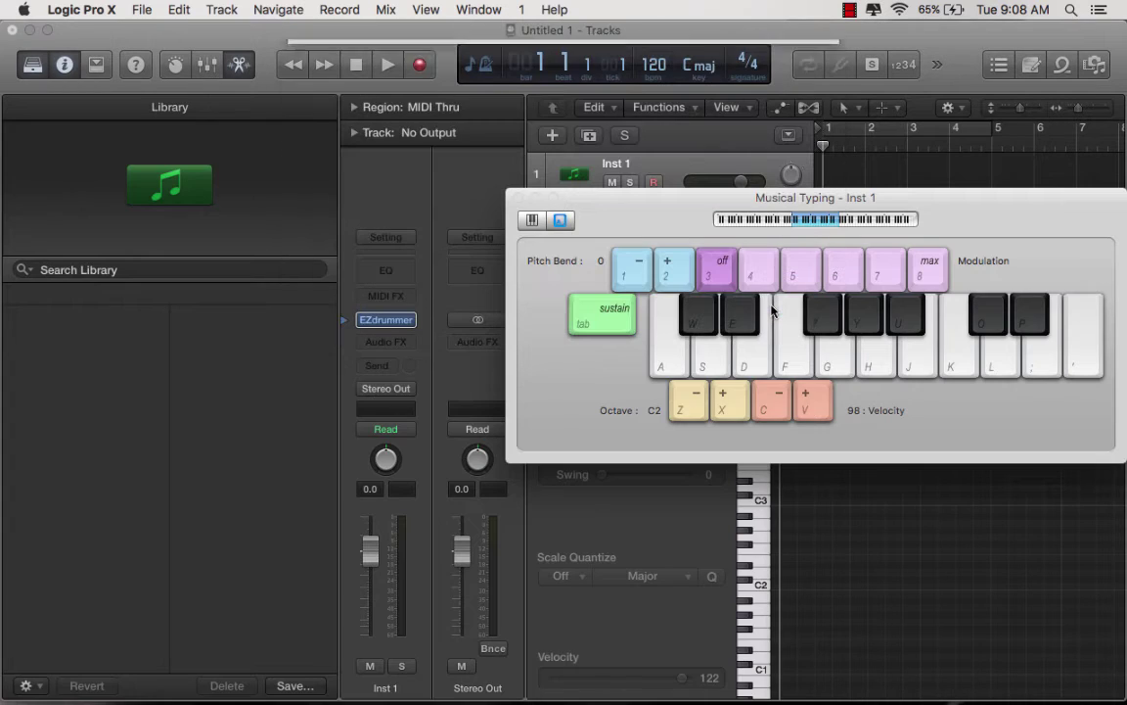
{"action": "left_click", "coordinate": [517, 198]}
{"action": "left_click", "coordinate": [33, 67]}
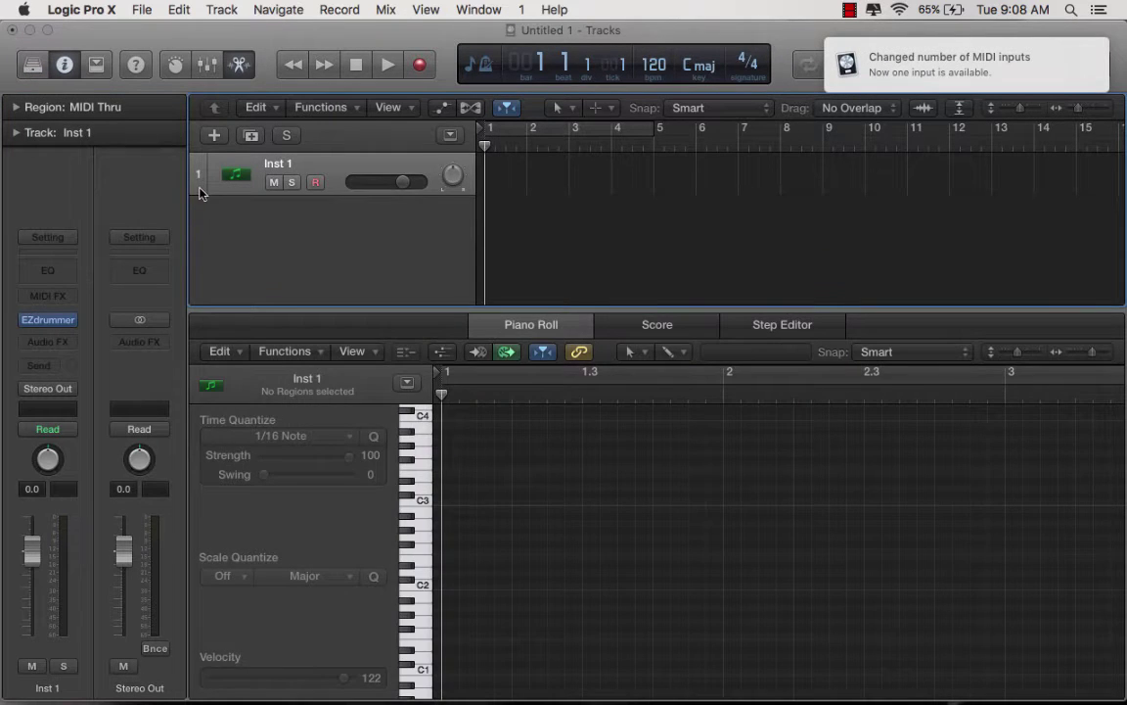
Close the Piano Roll and open the EZdrummer plugin window, nudging it slightly higher.
{"action": "key", "text": "e"}
{"action": "mouse_move", "coordinate": [53, 328]}
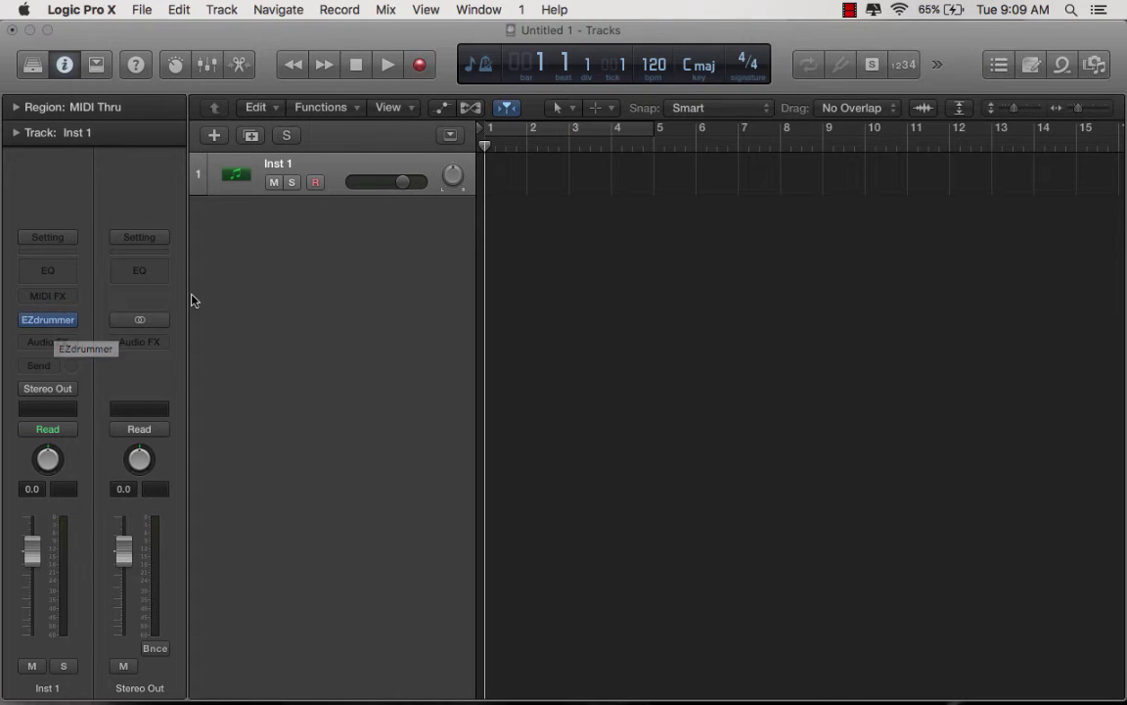
{"action": "left_click", "coordinate": [47, 323]}
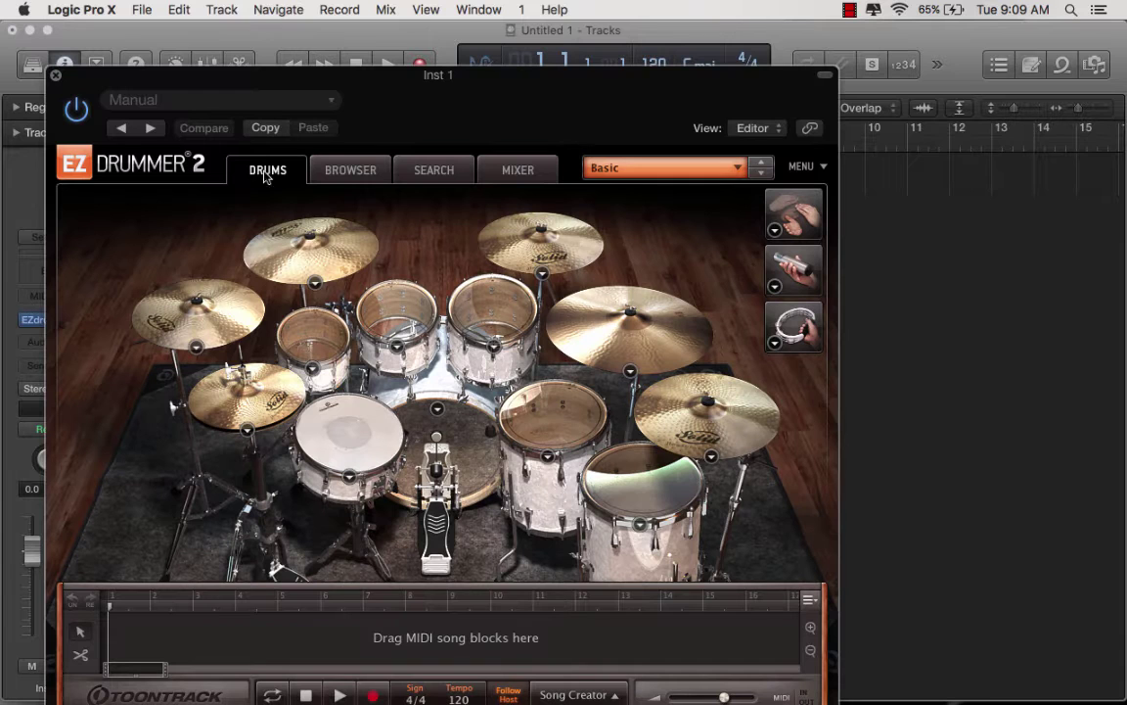
{"action": "left_click_drag", "start_coordinate": [428, 84], "coordinate": [438, 53]}
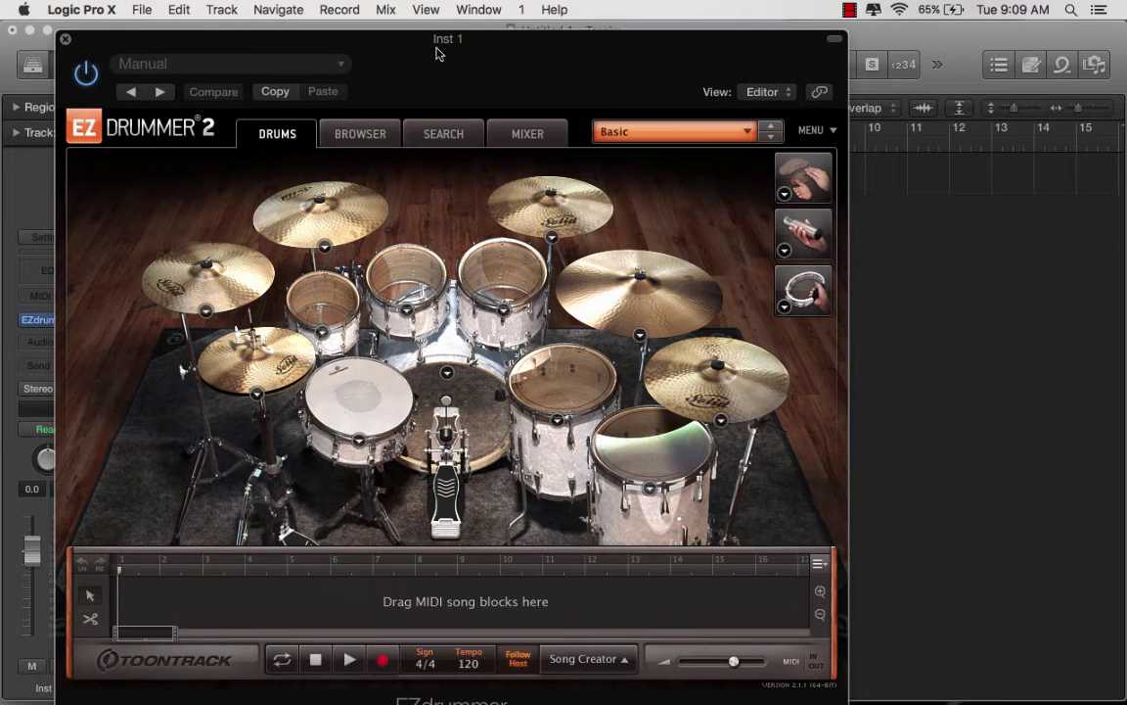
Load the Drew Metal user preset and show the groove Search list.
{"action": "left_click", "coordinate": [690, 144]}
{"action": "mouse_move", "coordinate": [685, 291]}
{"action": "mouse_move", "coordinate": [904, 291]}
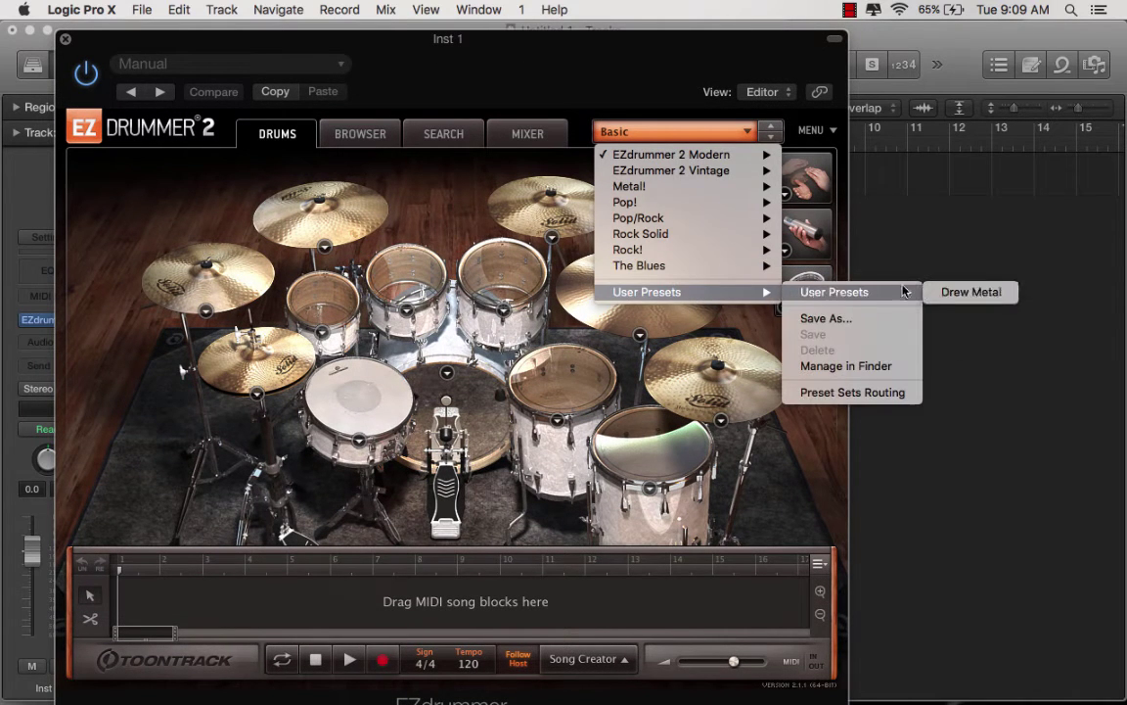
{"action": "left_click", "coordinate": [954, 292]}
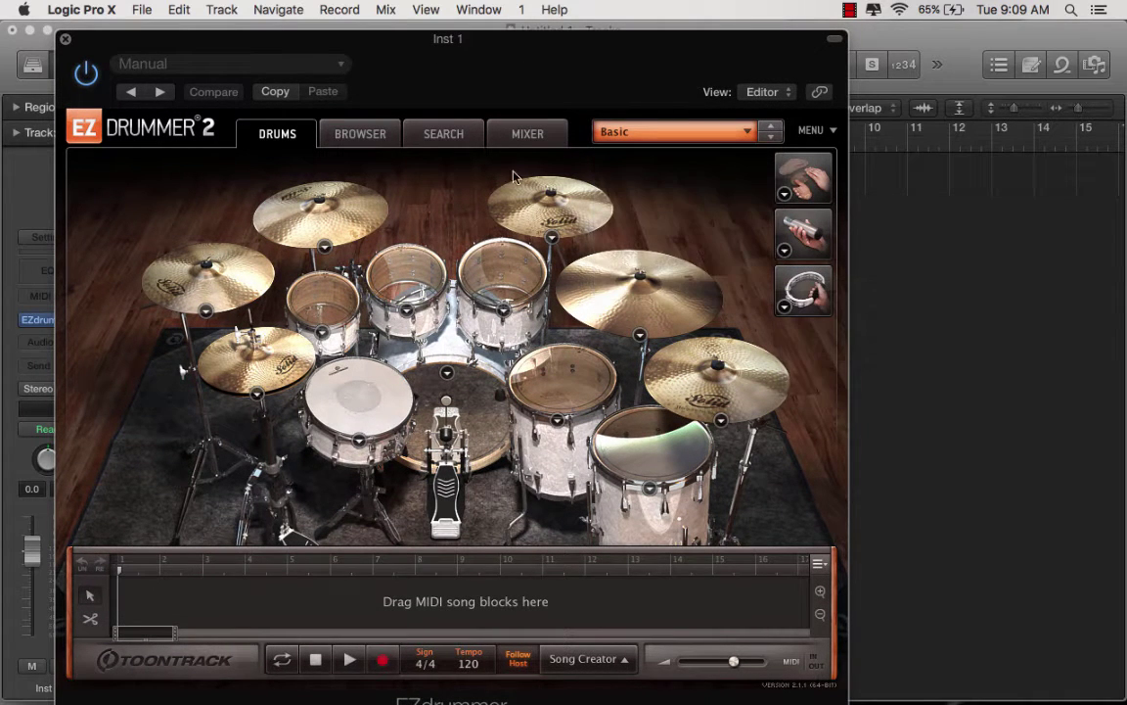
{"action": "left_click", "coordinate": [451, 134]}
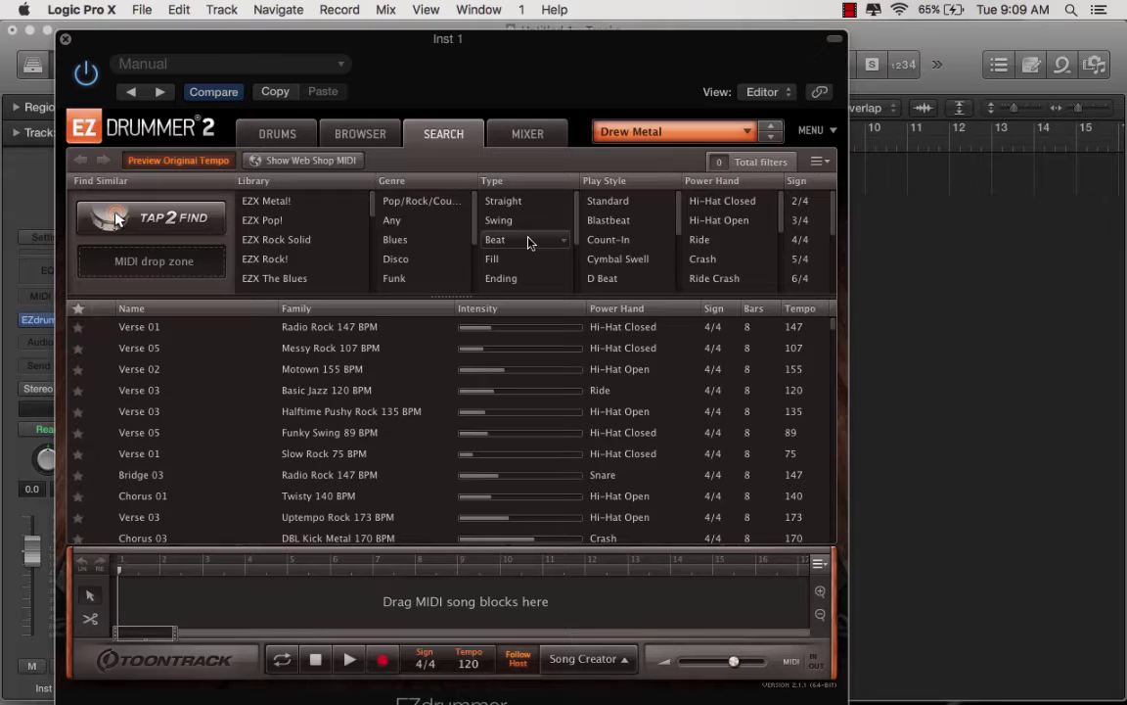
Preview the Verse 01 groove and place it at bar 1 of the song track.
{"action": "left_click", "coordinate": [103, 326]}
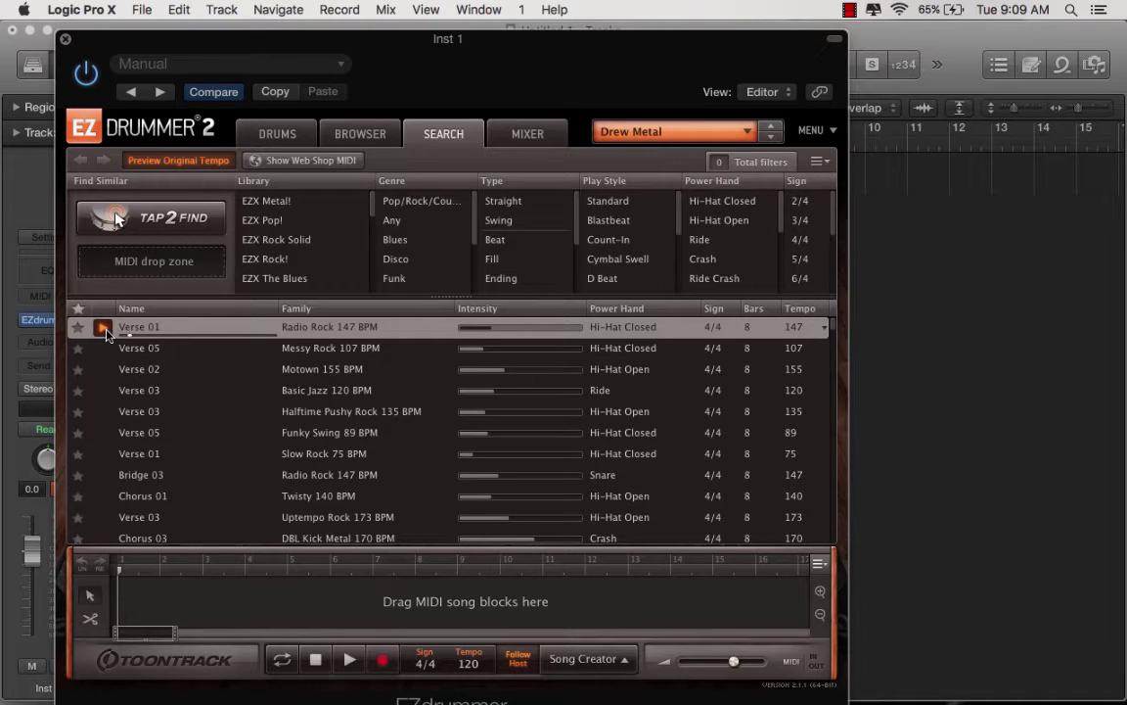
{"action": "left_click", "coordinate": [104, 328]}
{"action": "left_click_drag", "start_coordinate": [139, 336], "coordinate": [120, 567]}
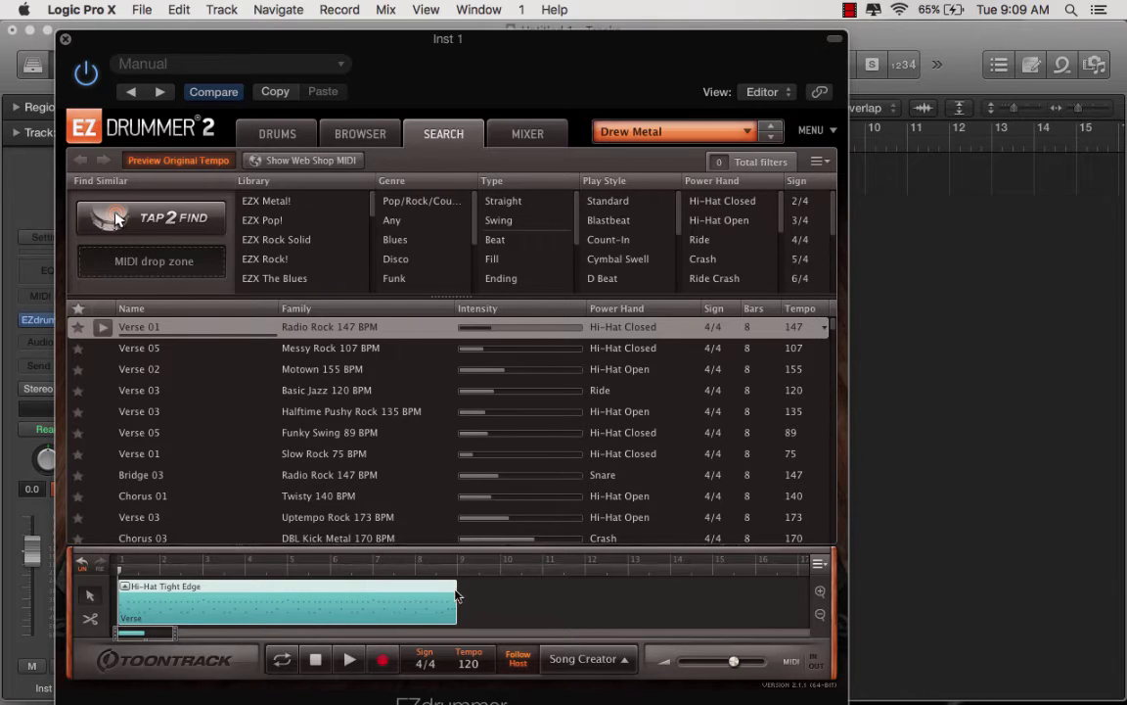
Look through the Hi-Hat Tight Edge block's options menu, then dismiss it.
{"action": "right_click", "coordinate": [323, 601]}
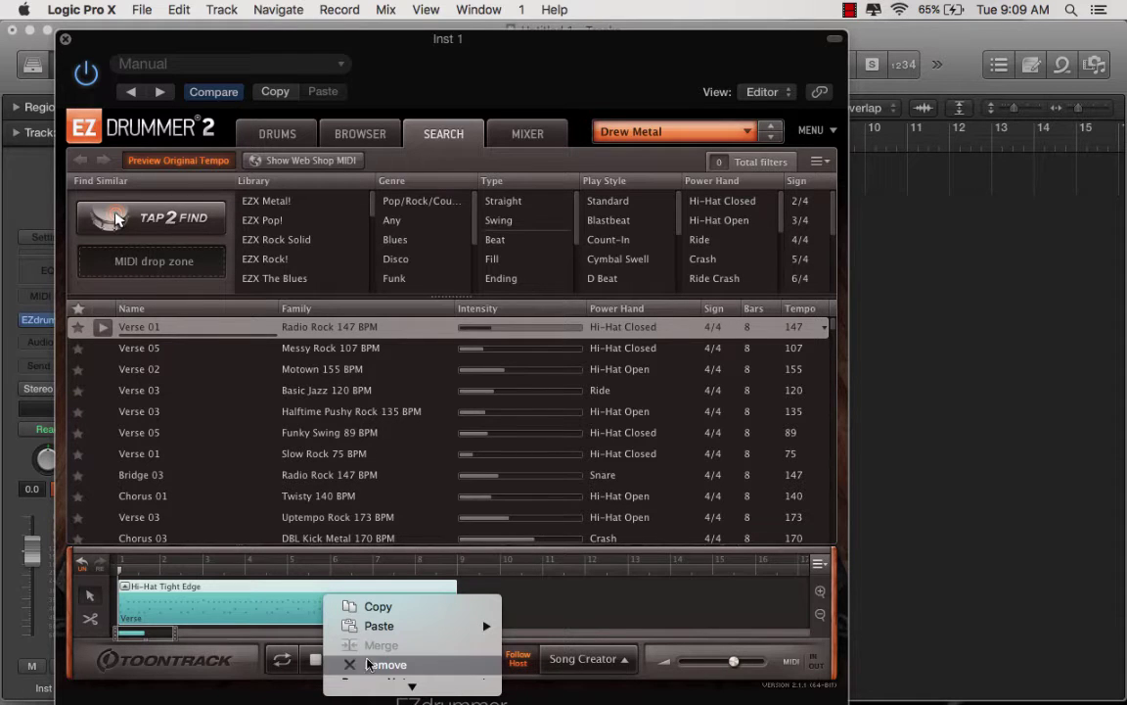
{"action": "mouse_move", "coordinate": [368, 680]}
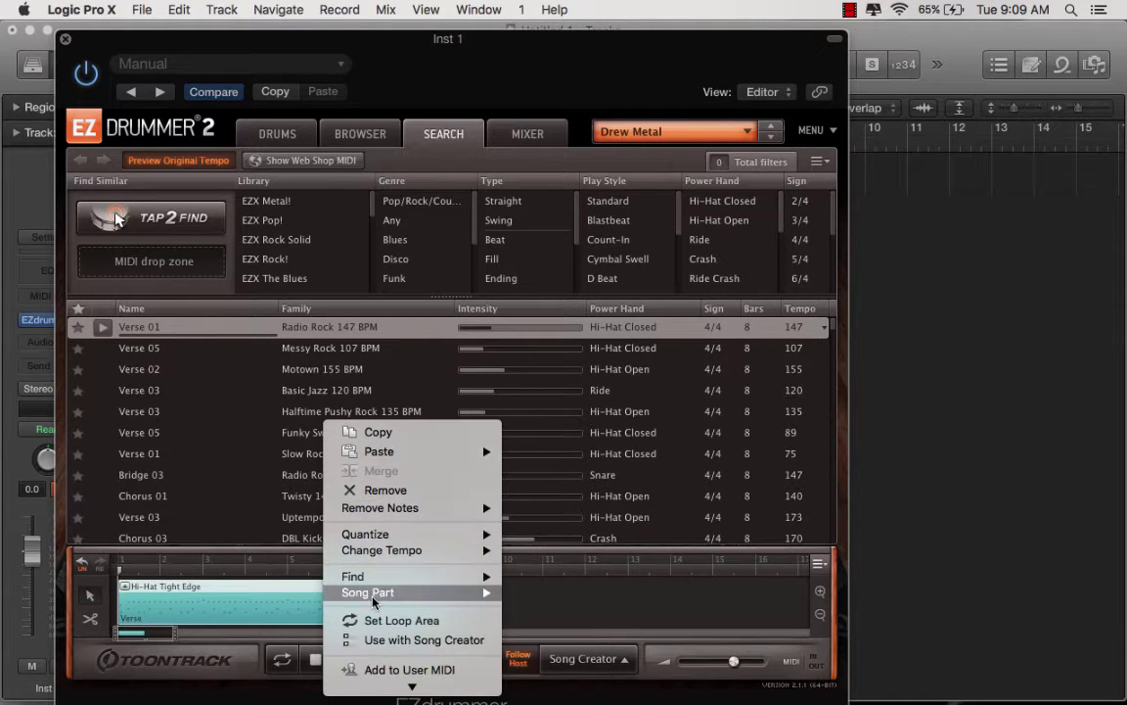
{"action": "mouse_move", "coordinate": [383, 514]}
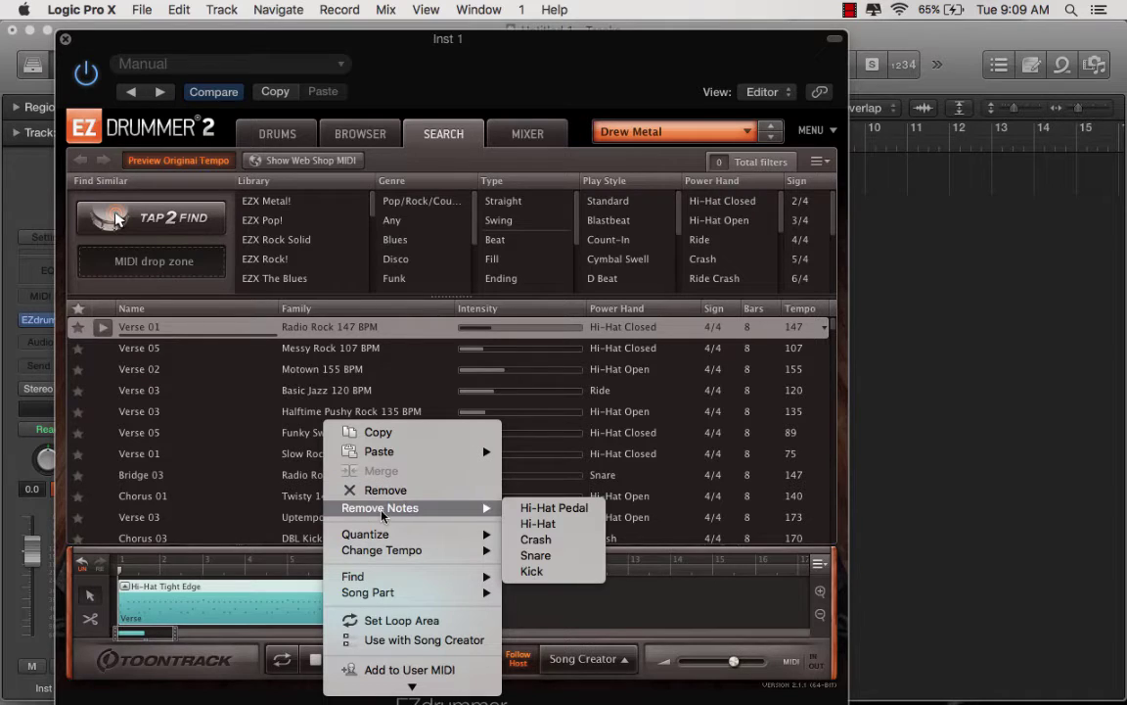
{"action": "mouse_move", "coordinate": [383, 543]}
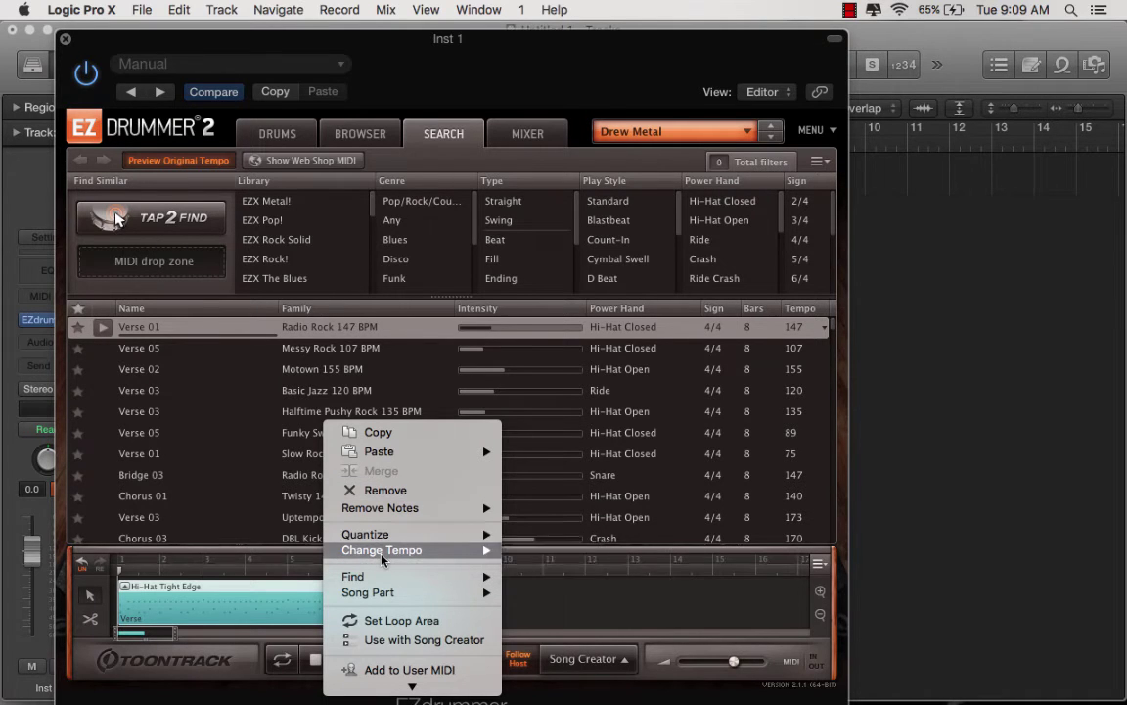
{"action": "left_click", "coordinate": [243, 622]}
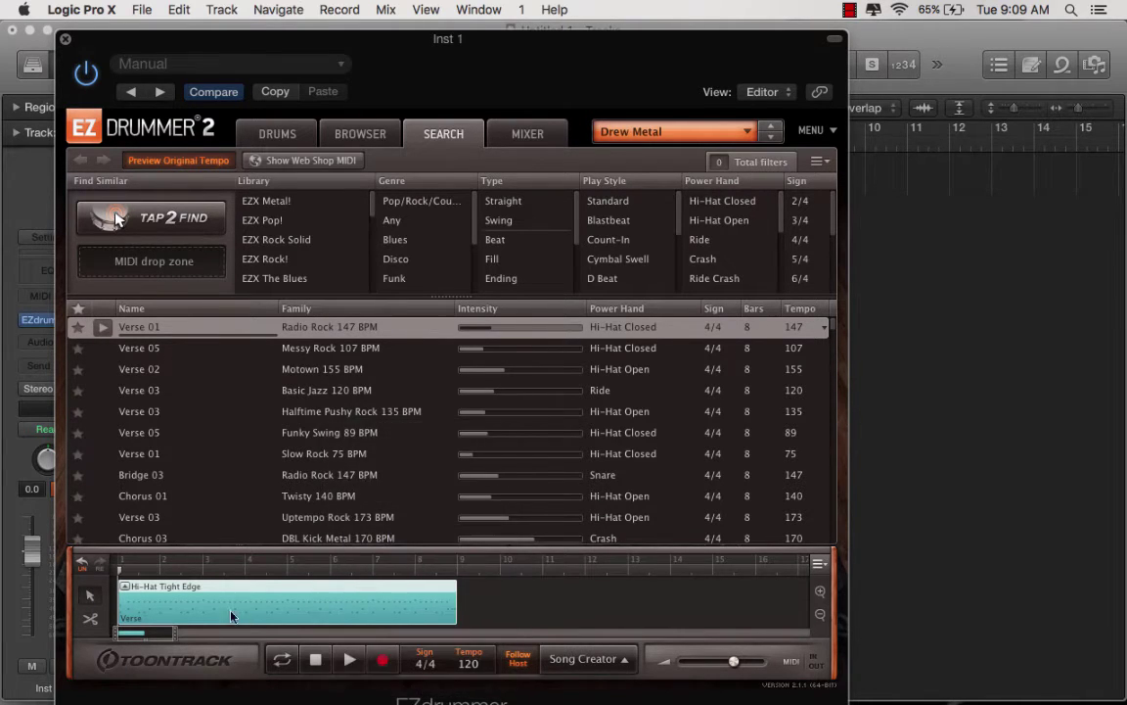
Open Edit Play Style for the Verse 01 groove and limit editing to the Snare.
{"action": "left_click", "coordinate": [125, 588]}
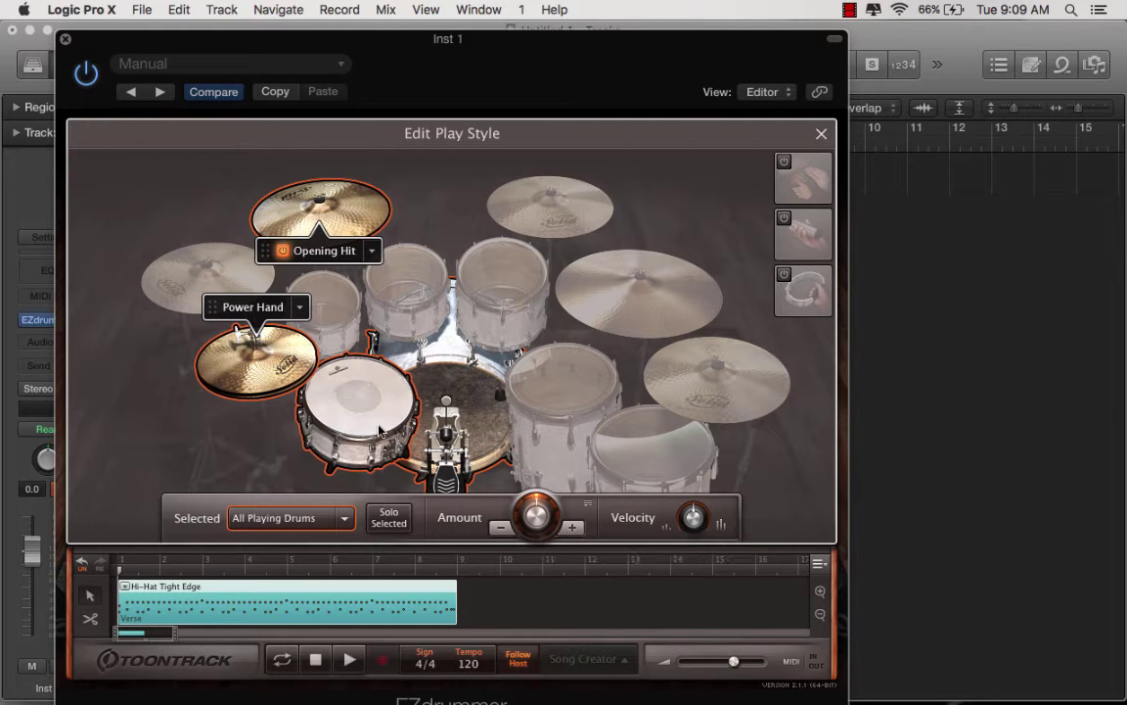
{"action": "left_click", "coordinate": [340, 386]}
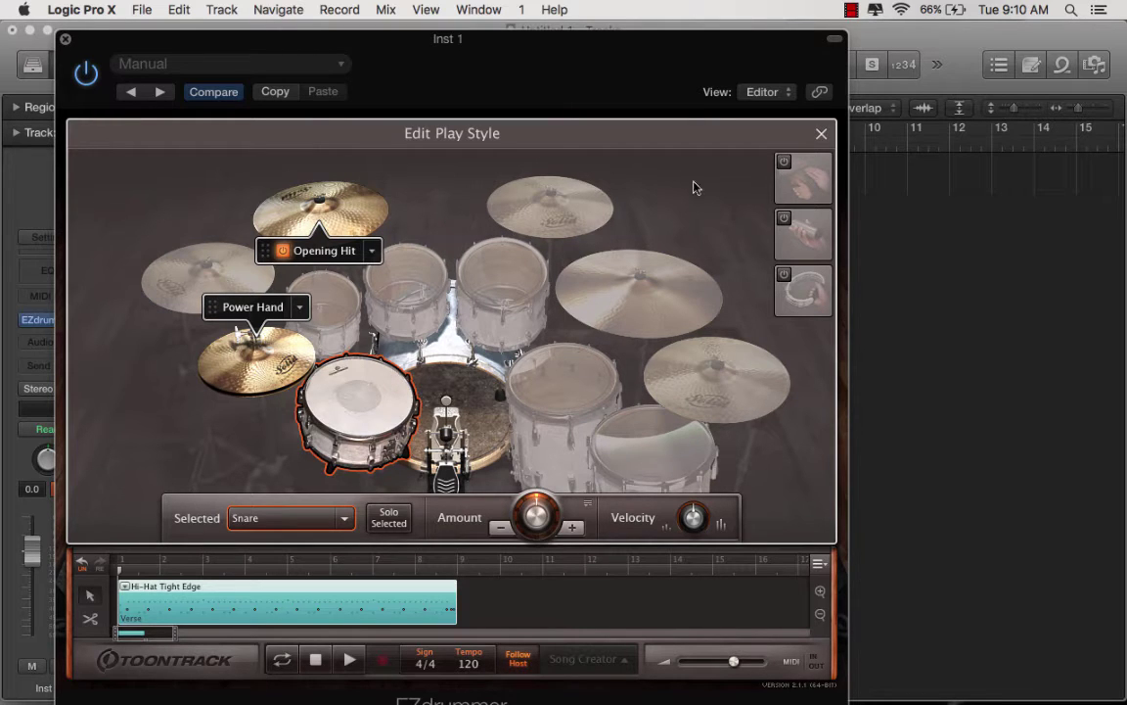
Close Edit Play Style and remove the groove block from EZdrummer's song track.
{"action": "left_click", "coordinate": [821, 134]}
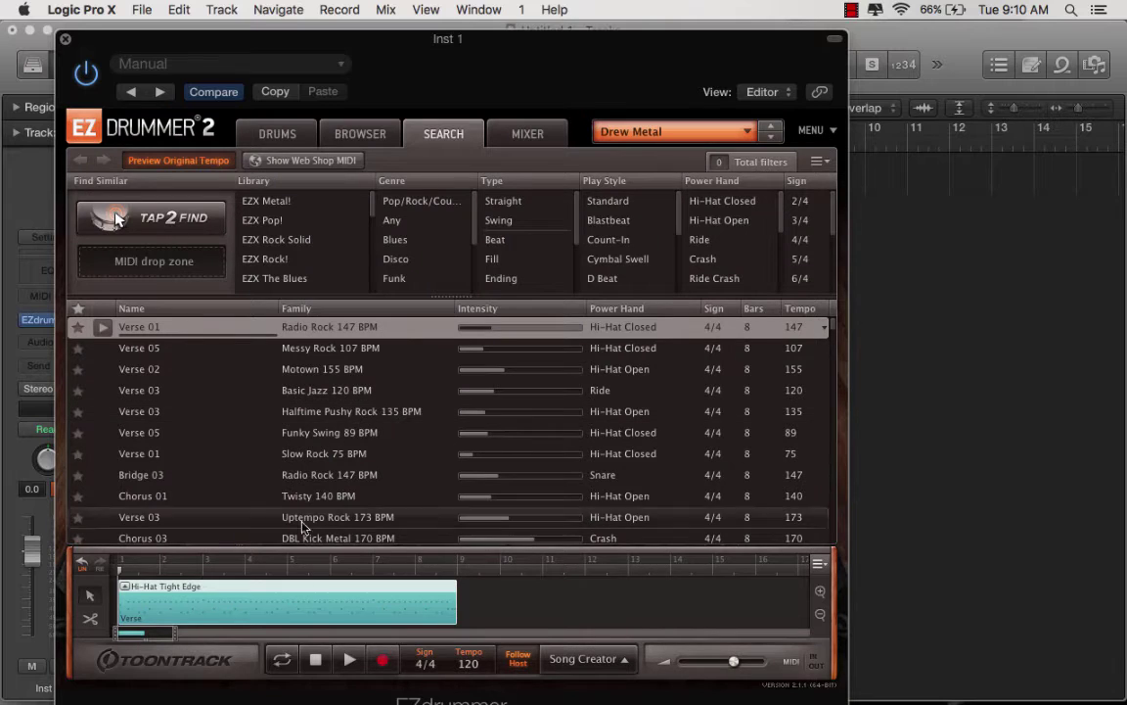
{"action": "right_click", "coordinate": [221, 587]}
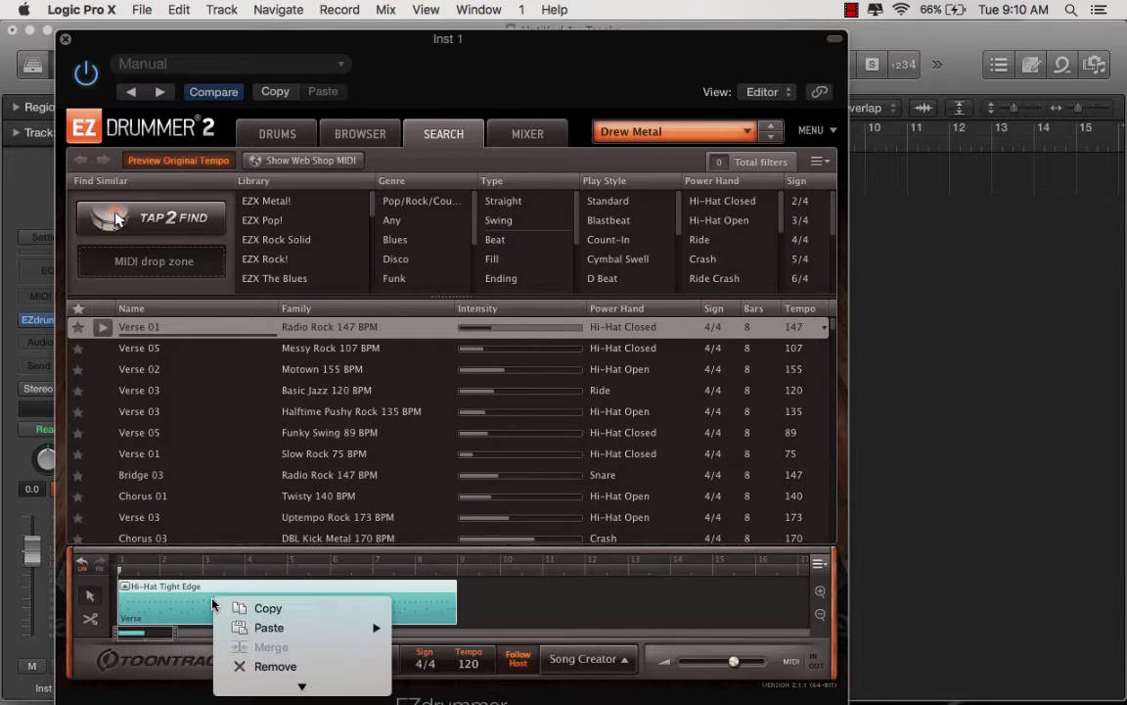
{"action": "left_click", "coordinate": [251, 669]}
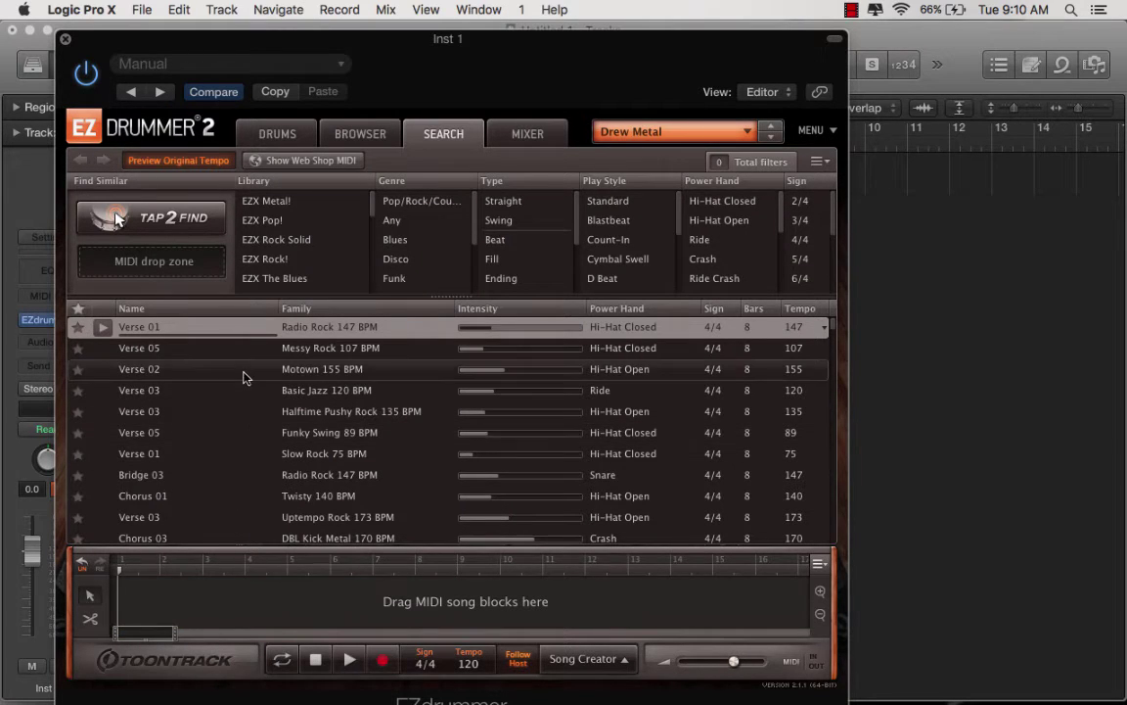
Drag Verse 01 onto Logic's Inst 1 track at bar 1.
{"action": "left_click_drag", "start_coordinate": [415, 53], "coordinate": [385, 224]}
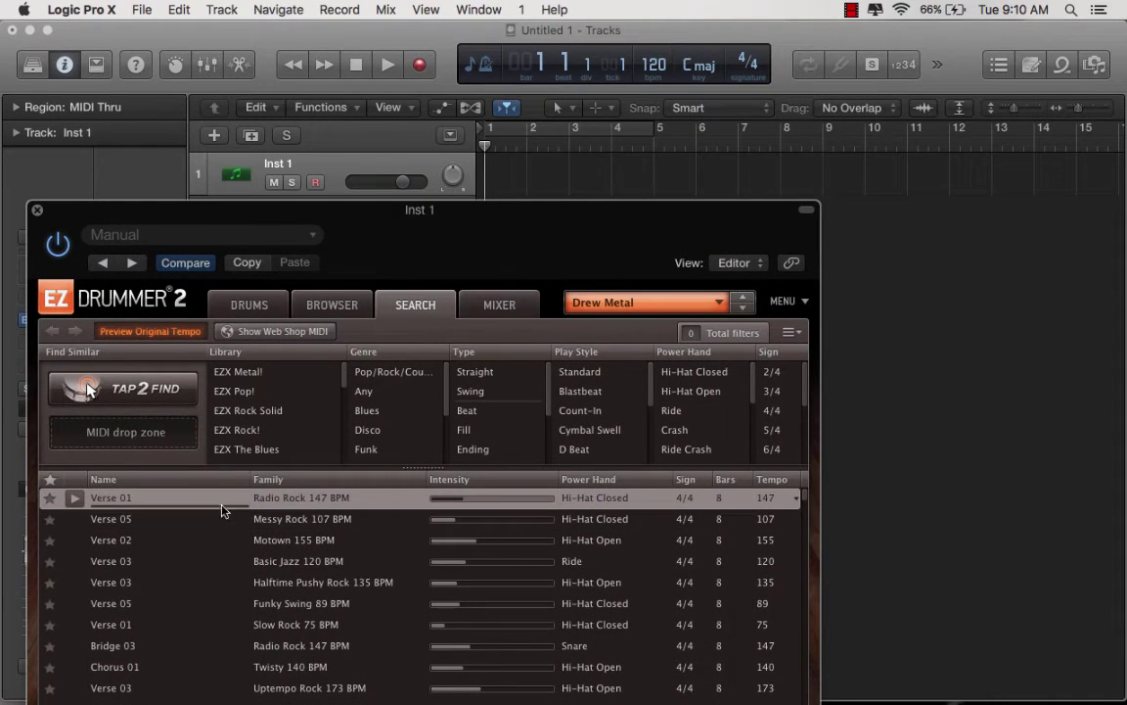
{"action": "left_click_drag", "start_coordinate": [221, 507], "coordinate": [497, 177]}
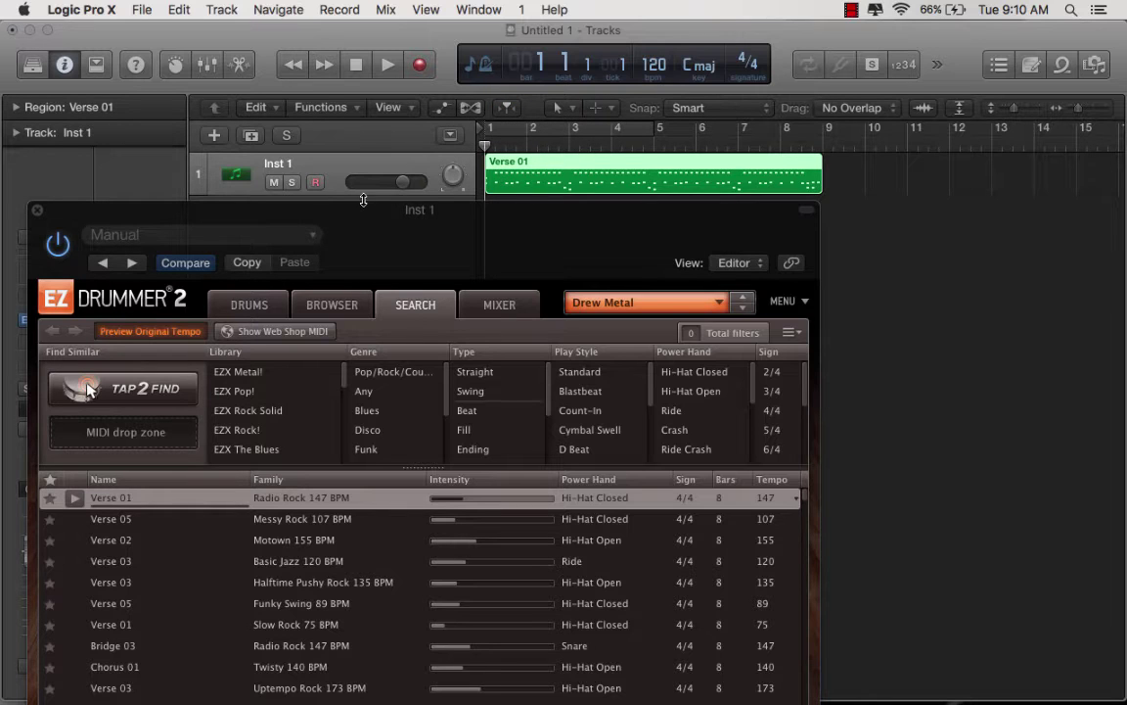
{"action": "left_click_drag", "start_coordinate": [371, 224], "coordinate": [393, 273]}
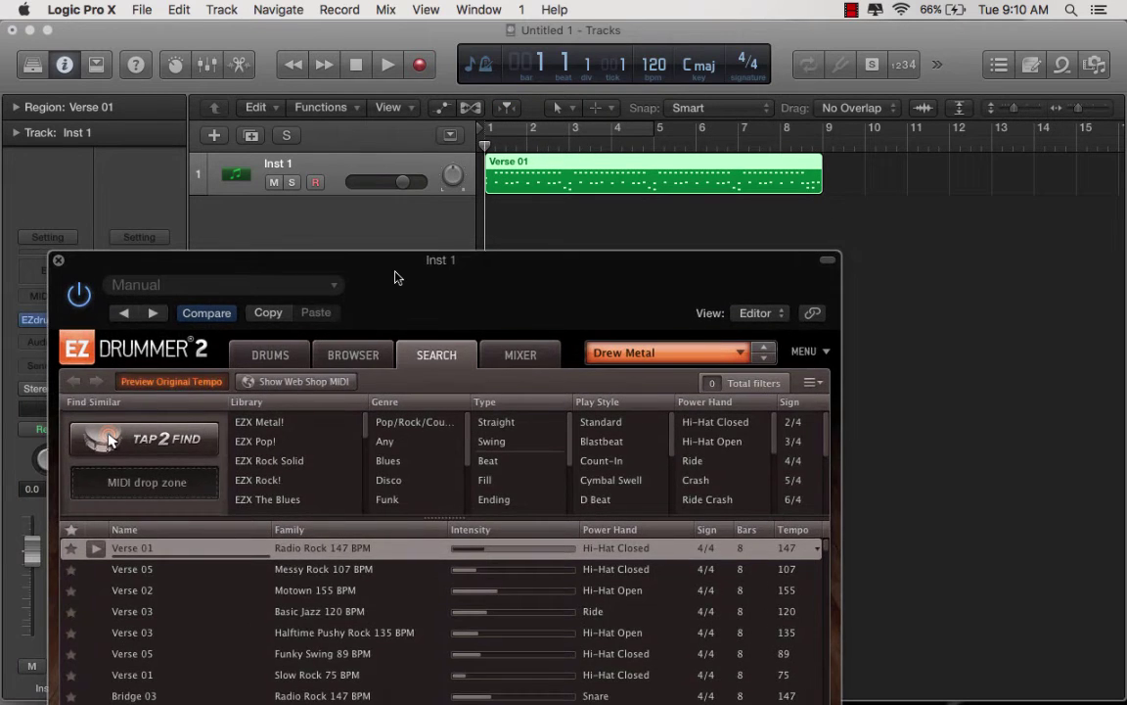
Close EZdrummer, open Verse 01 in the Piano Roll, and audition the groove.
{"action": "left_click", "coordinate": [58, 262]}
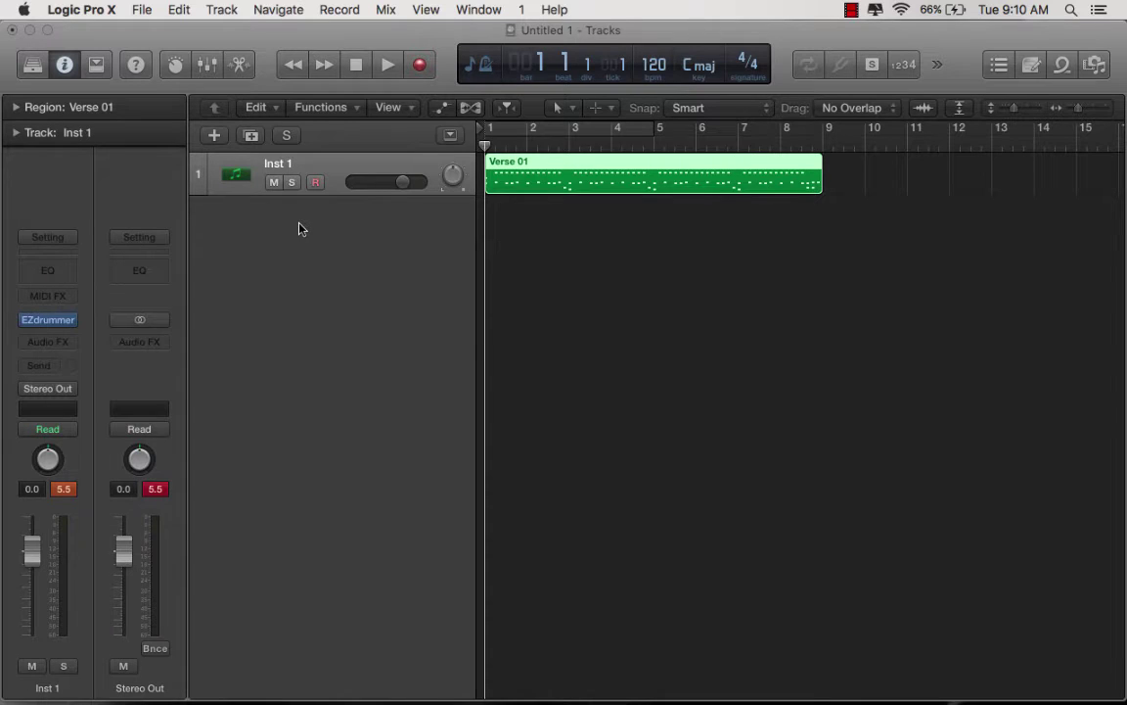
{"action": "key", "text": "e"}
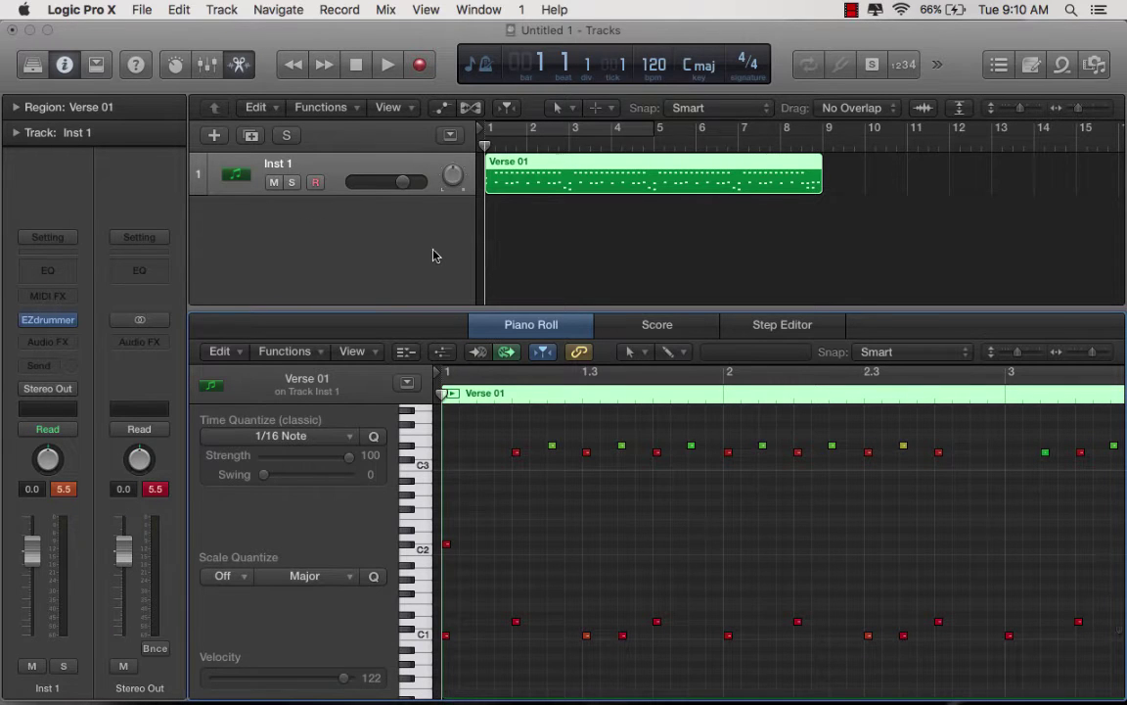
{"action": "key", "text": "space"}
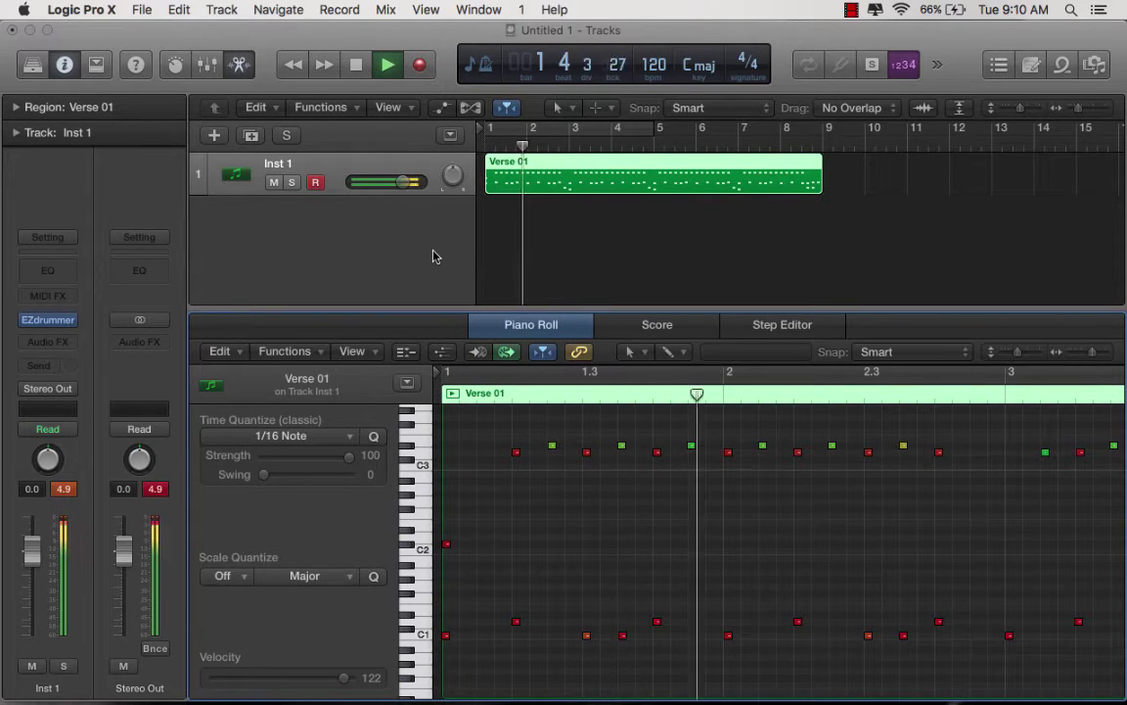
{"action": "key", "text": "space"}
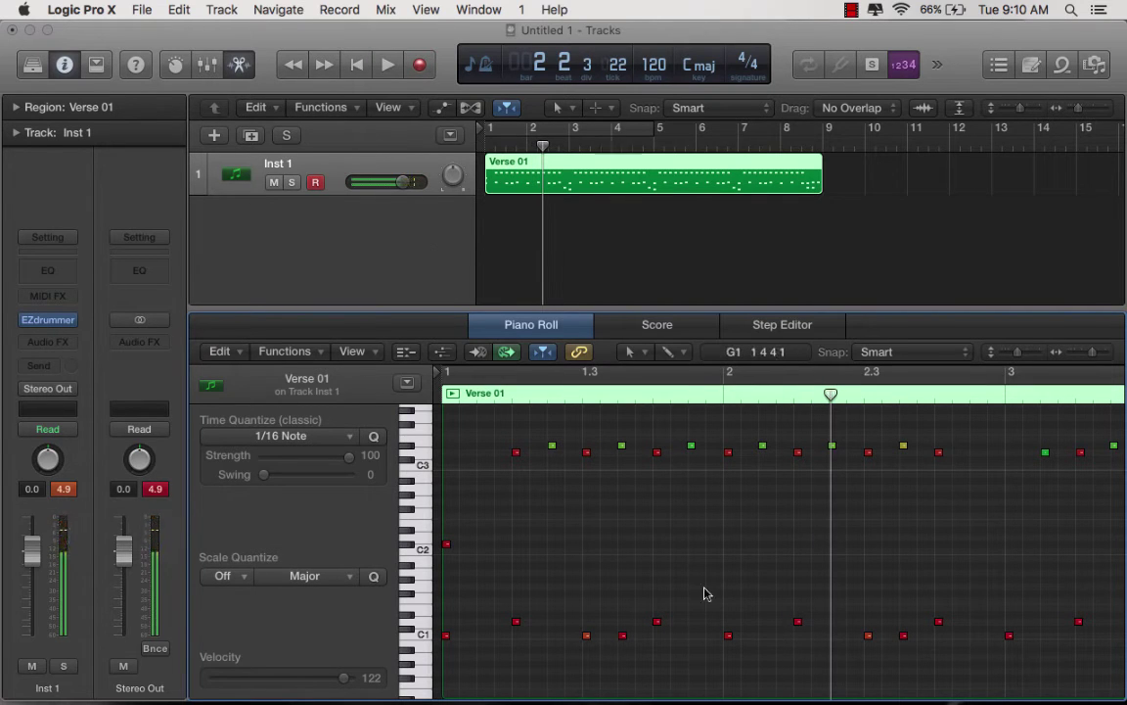
Draw and lengthen a C1 note just after beat 2, then play it back.
{"action": "left_click", "coordinate": [746, 636], "text": "super"}
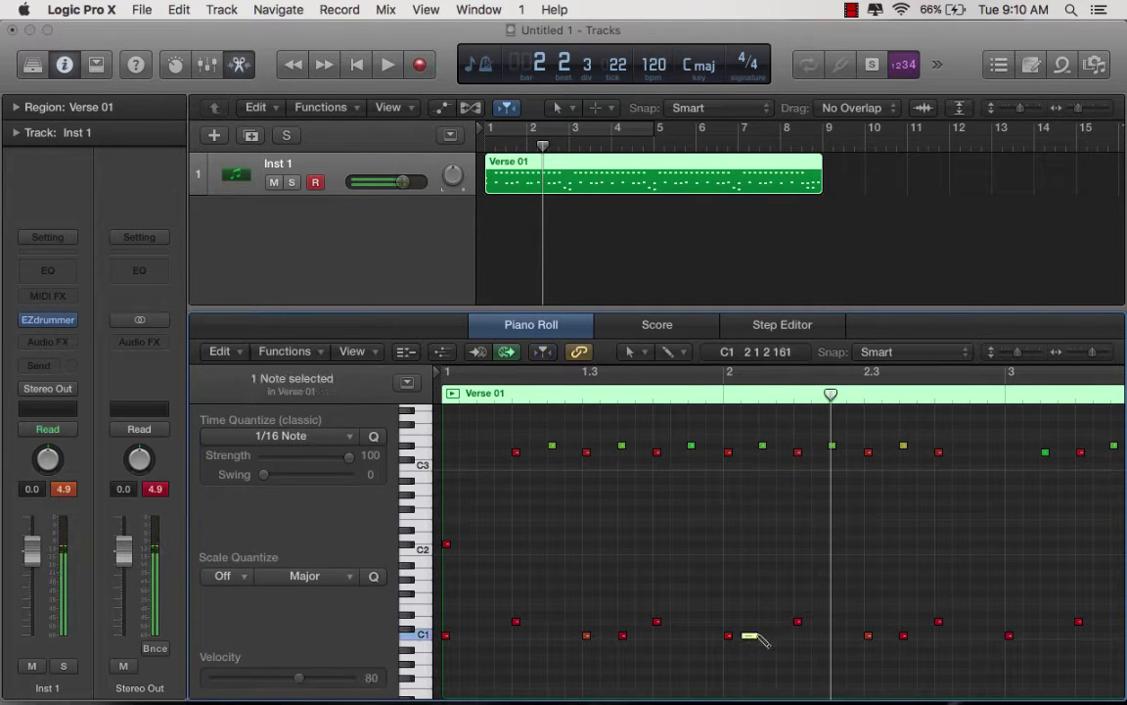
{"action": "left_click_drag", "start_coordinate": [759, 639], "coordinate": [788, 651]}
{"action": "left_click_drag", "start_coordinate": [299, 677], "coordinate": [323, 678]}
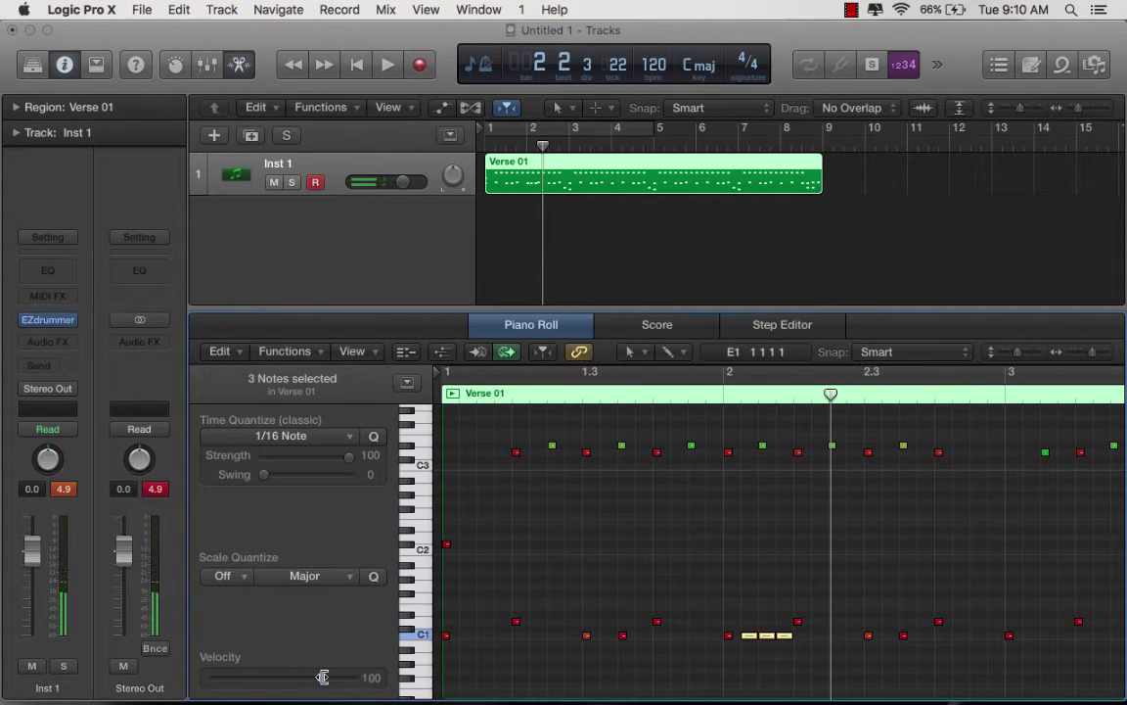
{"action": "left_click", "coordinate": [617, 427]}
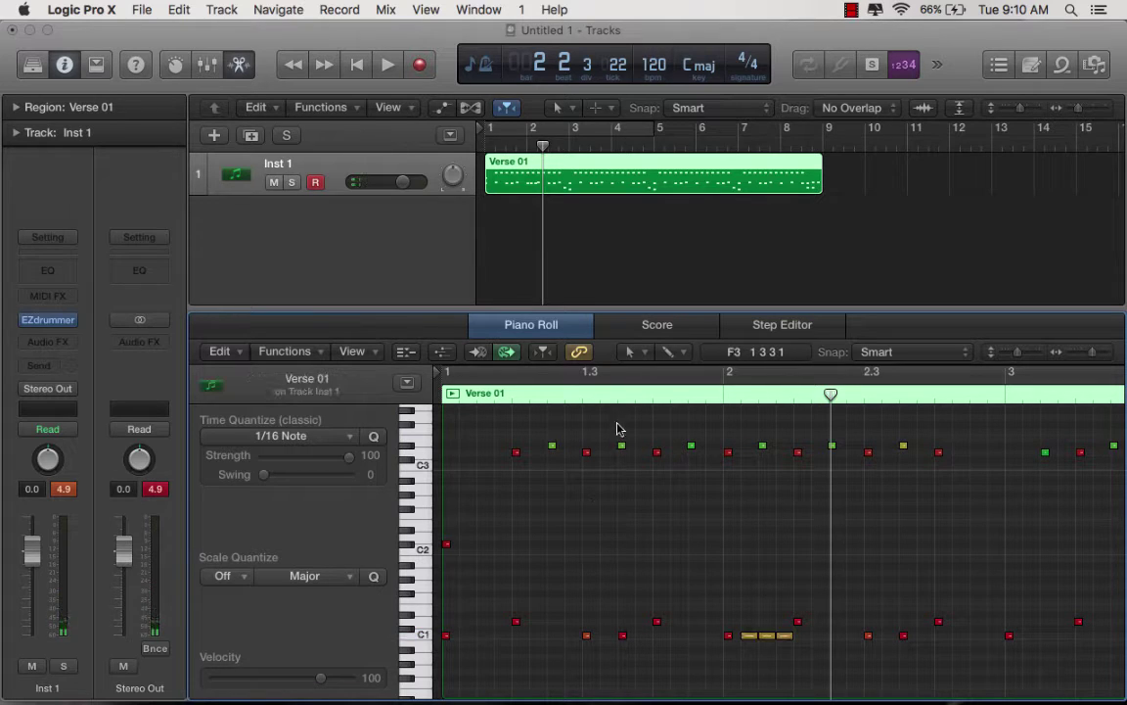
{"action": "key", "text": "space"}
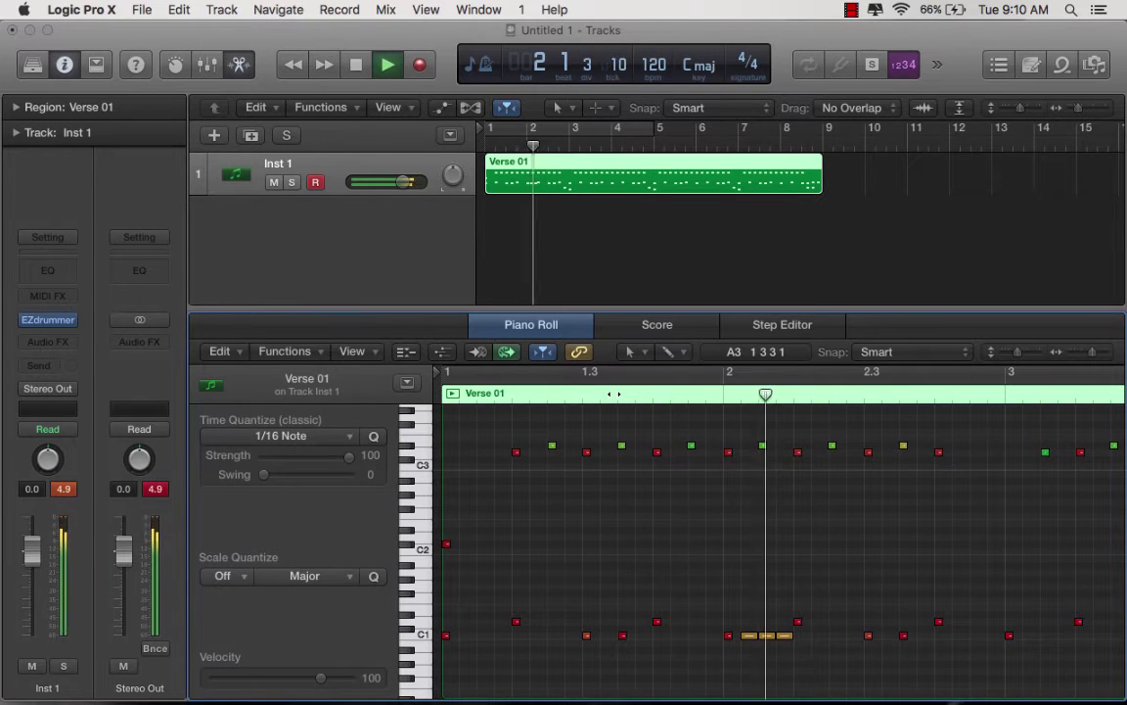
{"action": "key", "text": "space"}
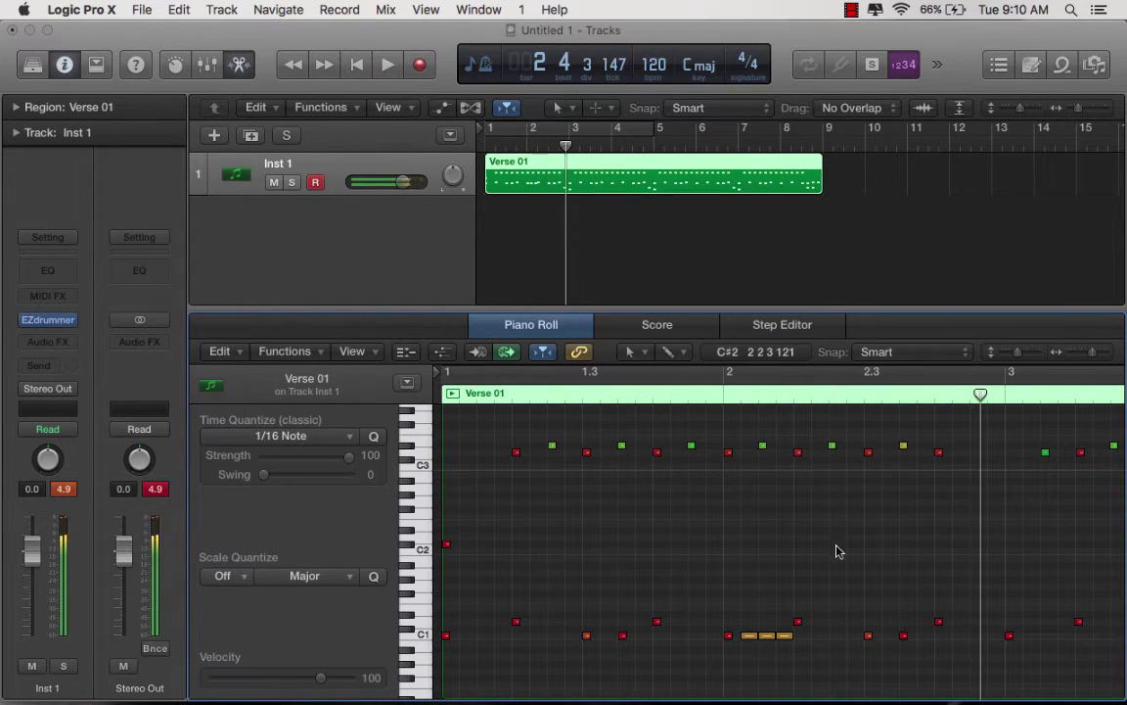
Add three C1 notes near 2.4.3, play back from about 1.4, and close the editor.
{"action": "left_click", "coordinate": [967, 636], "text": "super"}
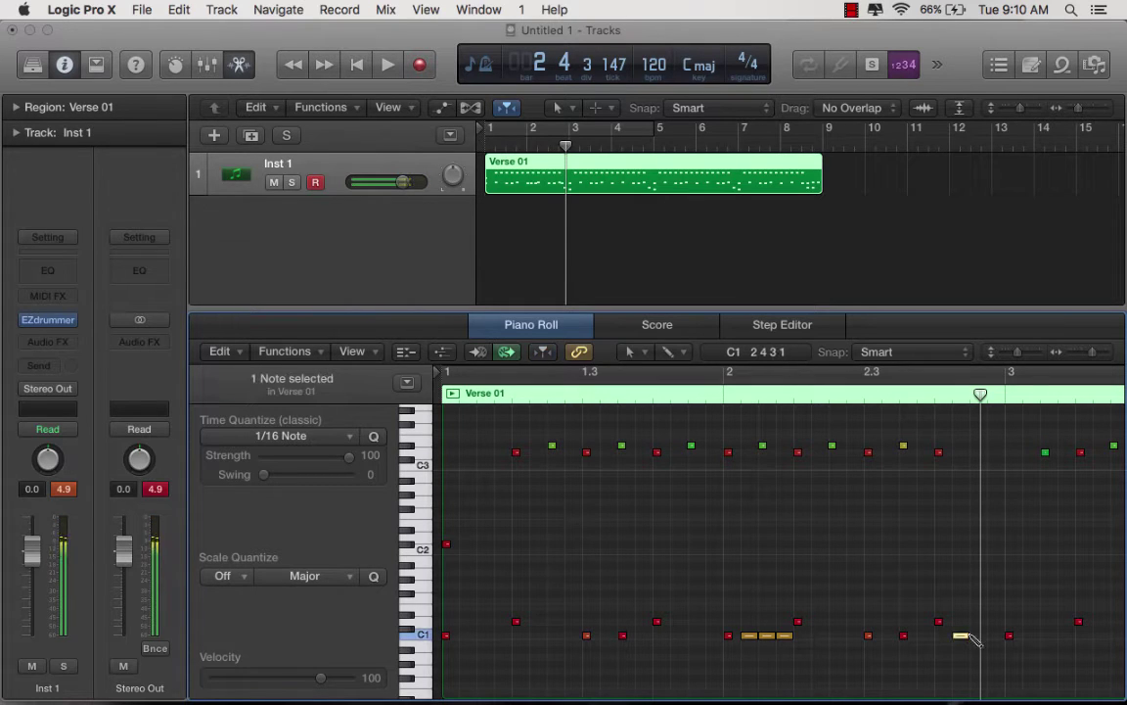
{"action": "left_click", "coordinate": [979, 636], "text": "super"}
{"action": "left_click", "coordinate": [997, 636], "text": "super"}
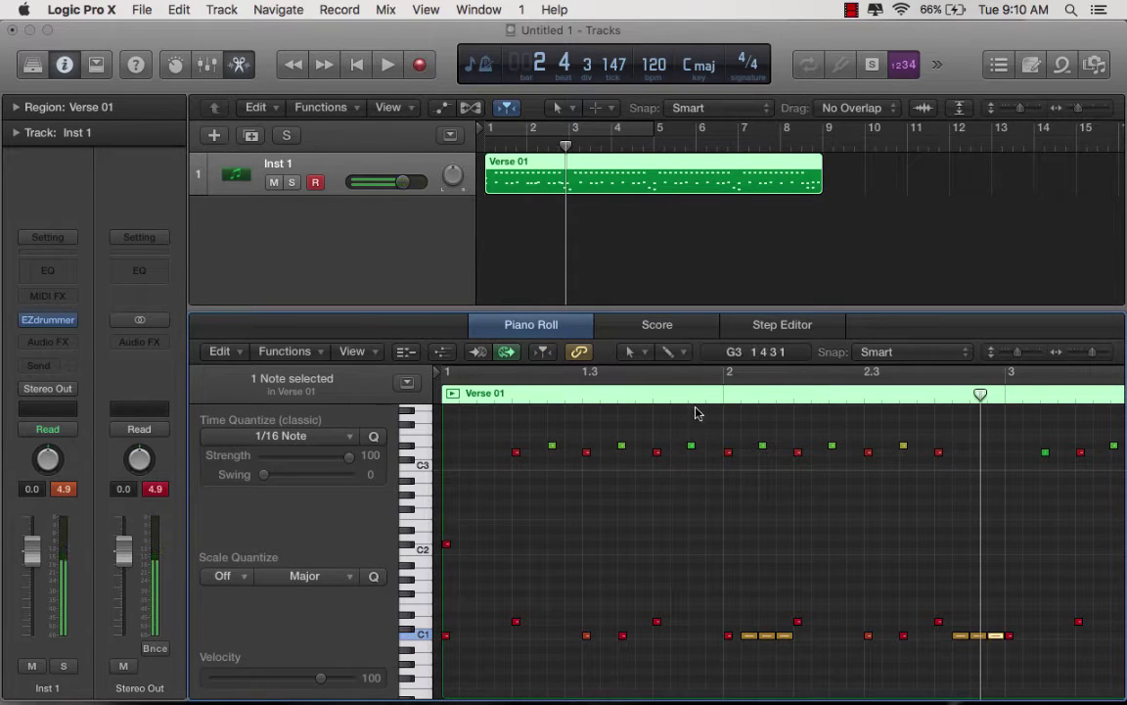
{"action": "left_click", "coordinate": [700, 393]}
{"action": "key", "text": "space"}
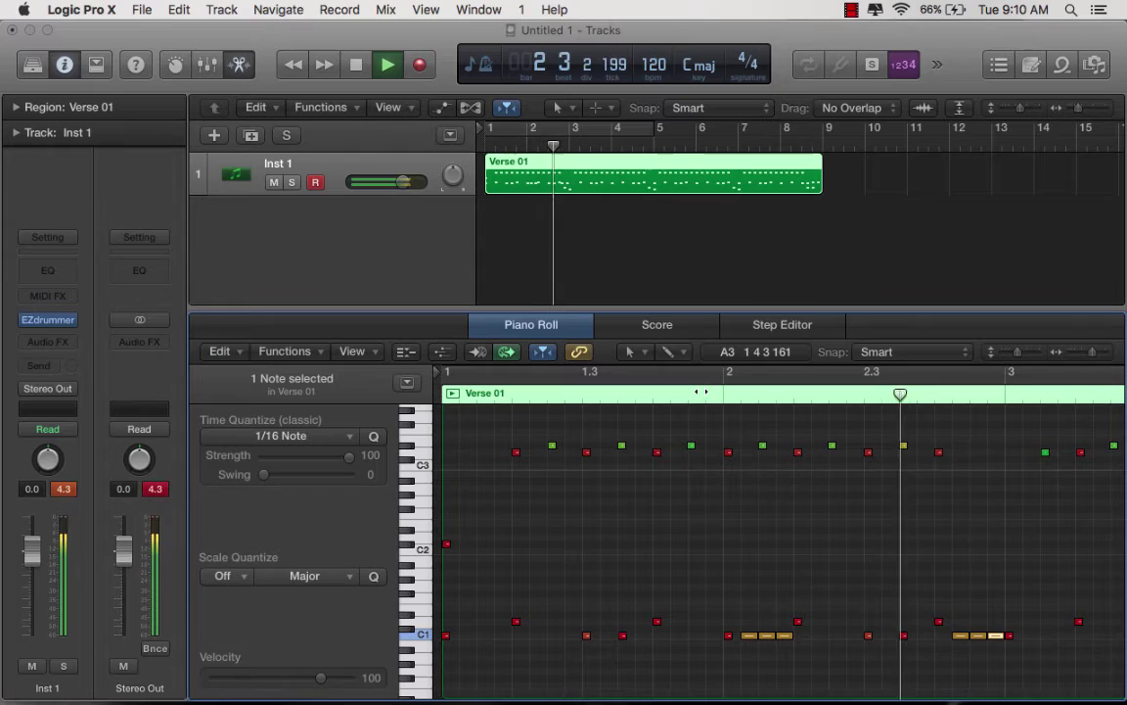
{"action": "key", "text": "space"}
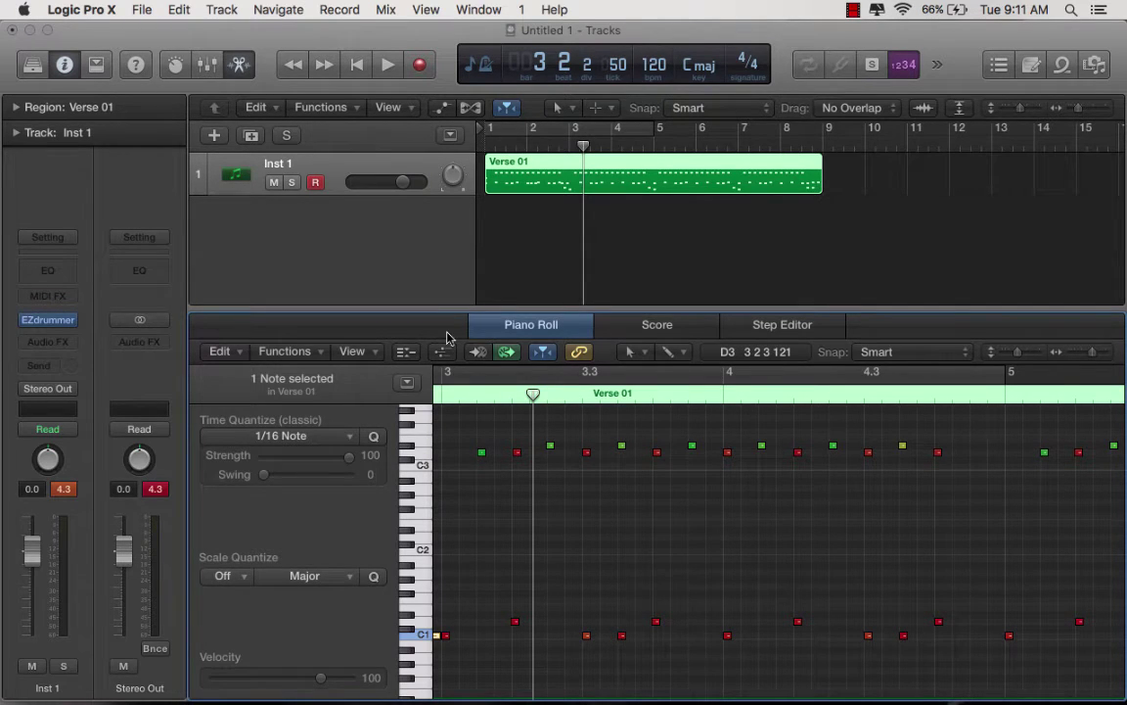
{"action": "key", "text": "p"}
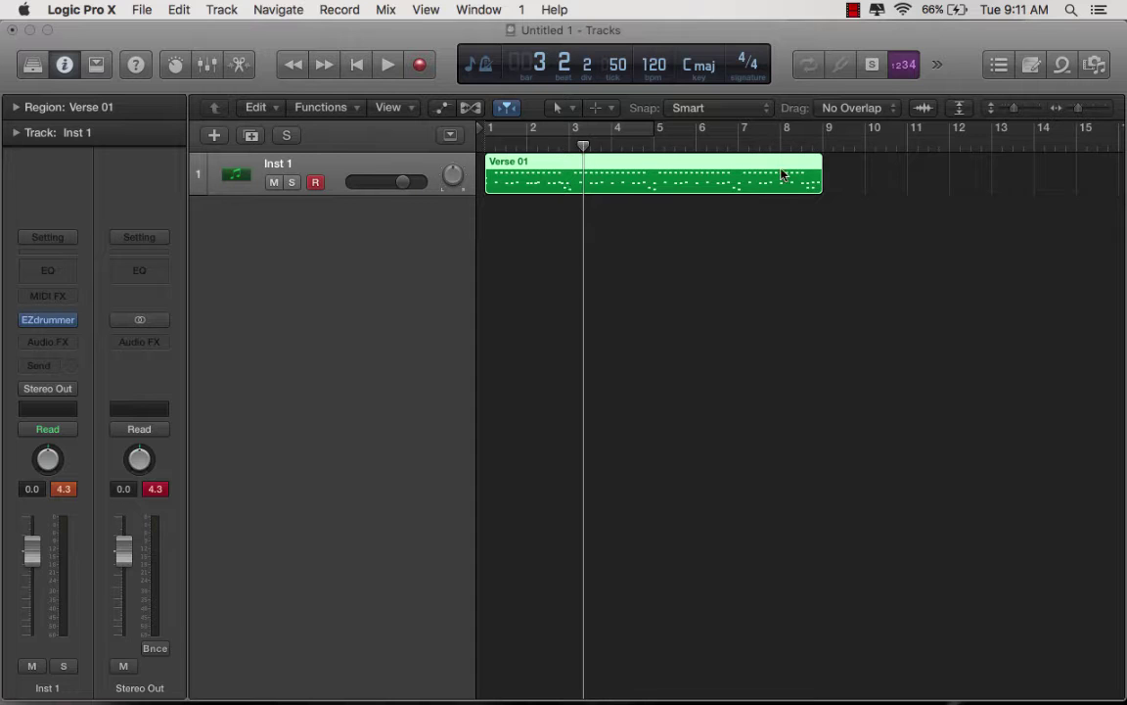
Filter EZdrummer's groove search to Fill, browse the results, and close the plugin window.
{"action": "left_click", "coordinate": [50, 323]}
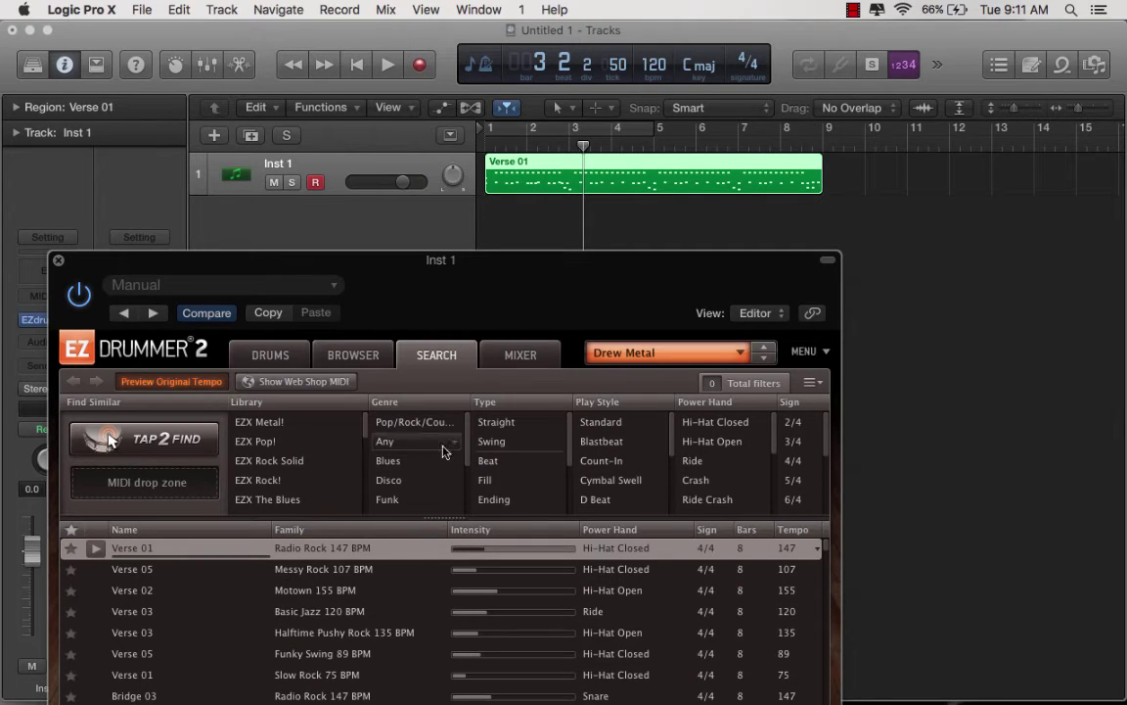
{"action": "left_click", "coordinate": [488, 479]}
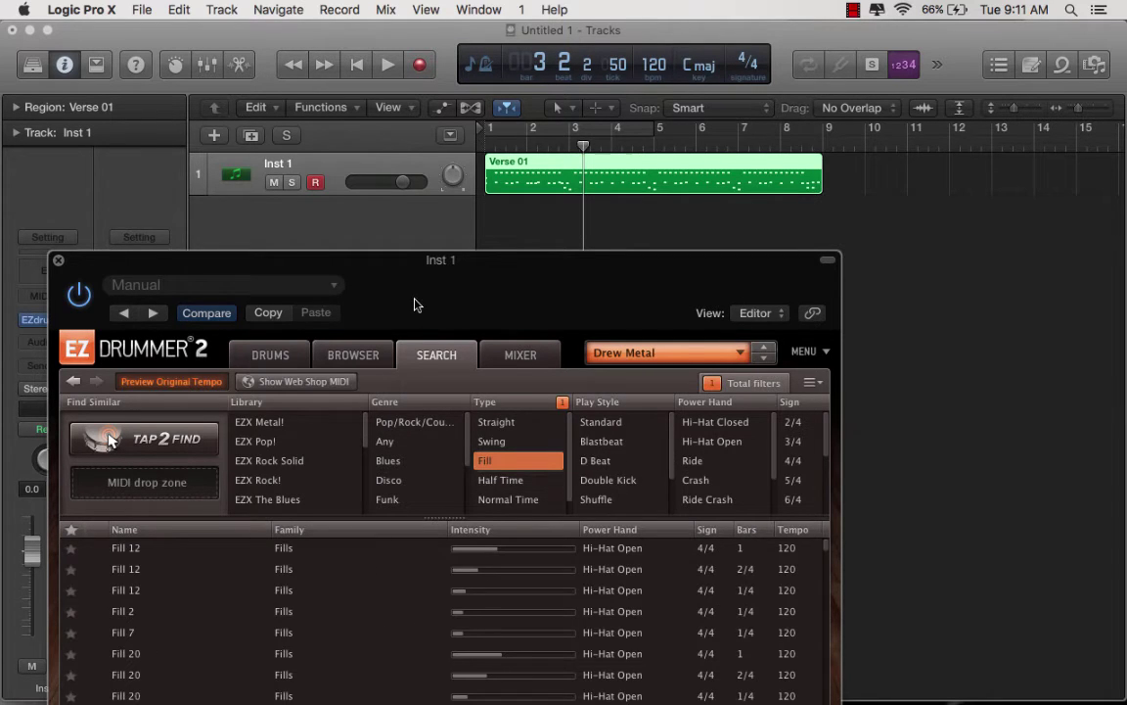
{"action": "left_click_drag", "start_coordinate": [413, 300], "coordinate": [392, 179]}
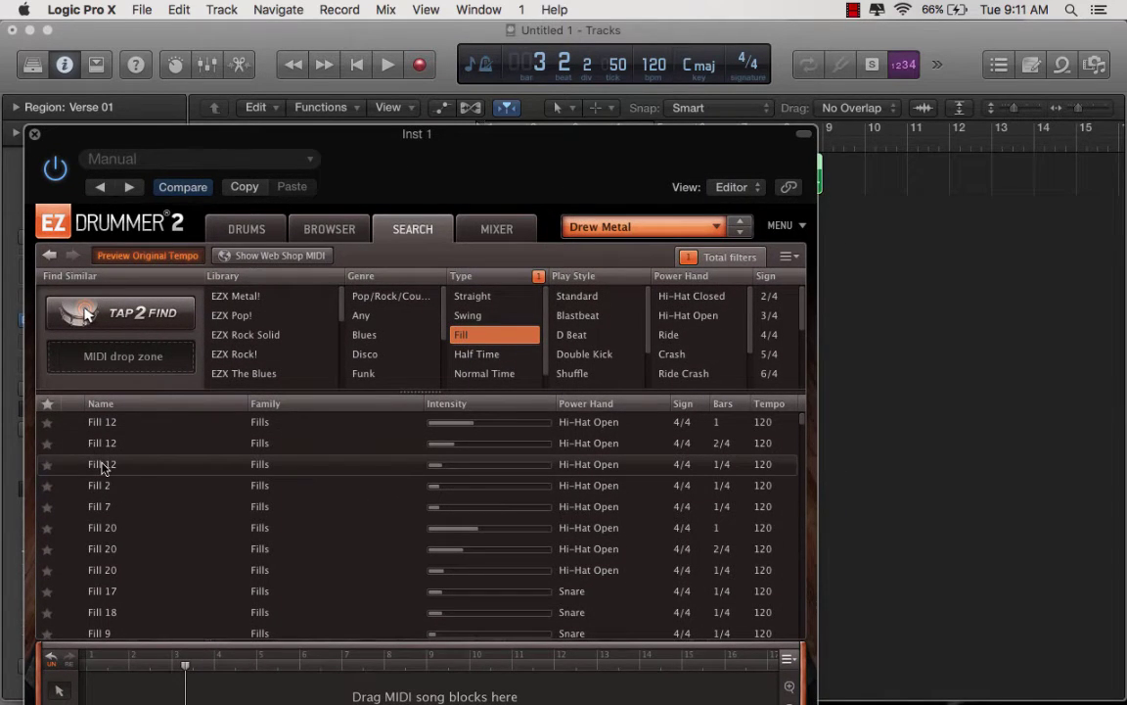
{"action": "scroll", "coordinate": [102, 468], "scroll_direction": "down", "scroll_amount": 5}
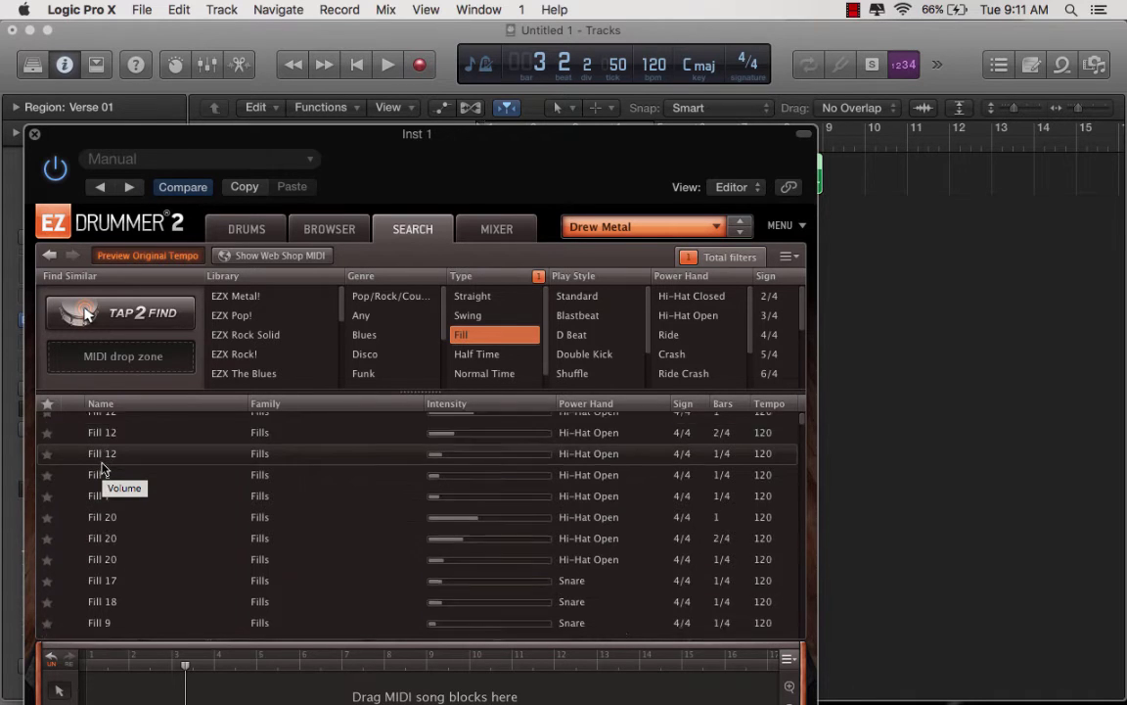
{"action": "scroll", "coordinate": [102, 468], "scroll_direction": "down", "scroll_amount": 10}
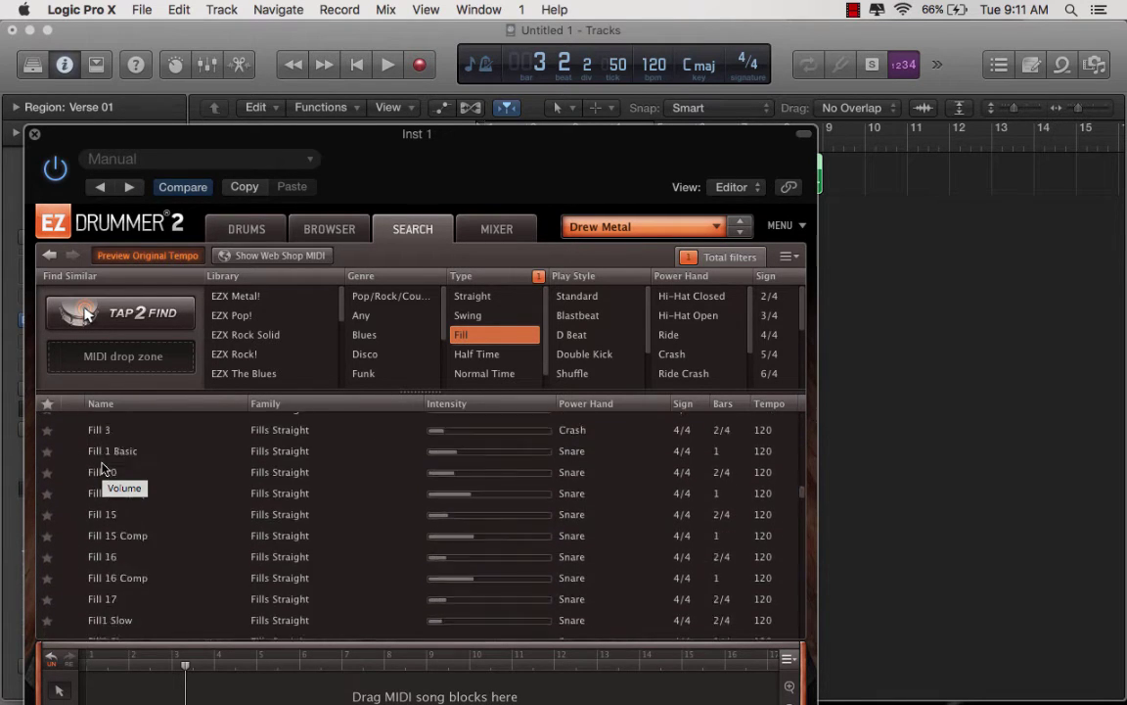
{"action": "scroll", "coordinate": [101, 468], "scroll_direction": "down", "scroll_amount": 10}
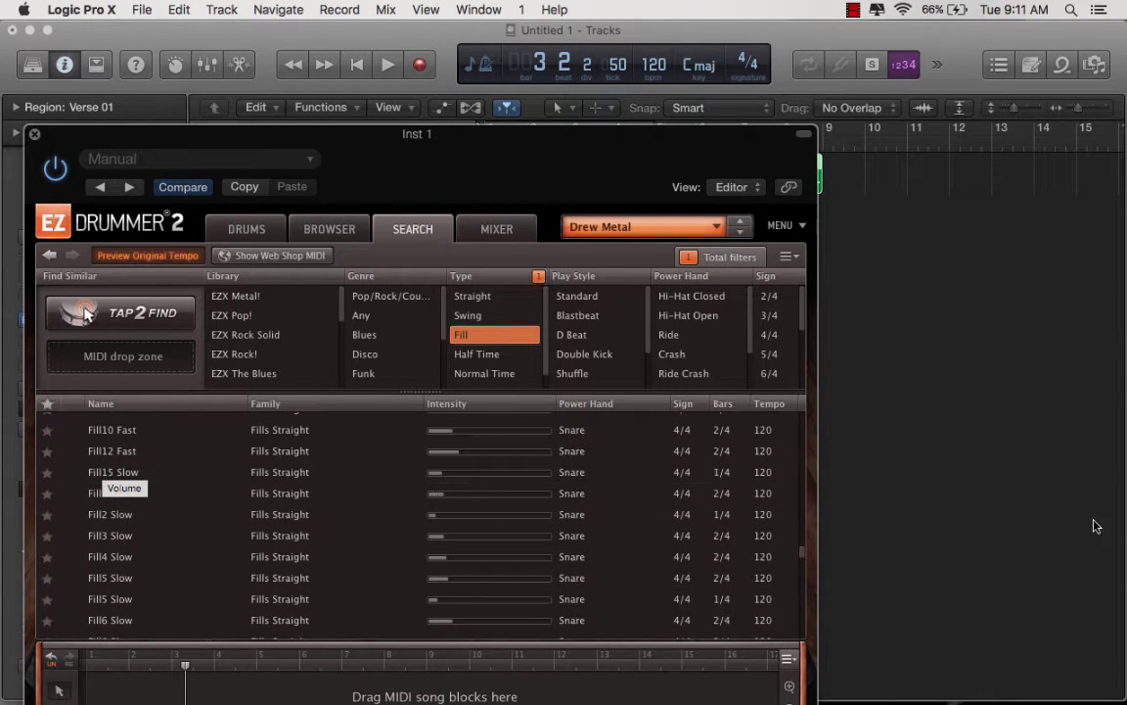
{"action": "left_click", "coordinate": [35, 134]}
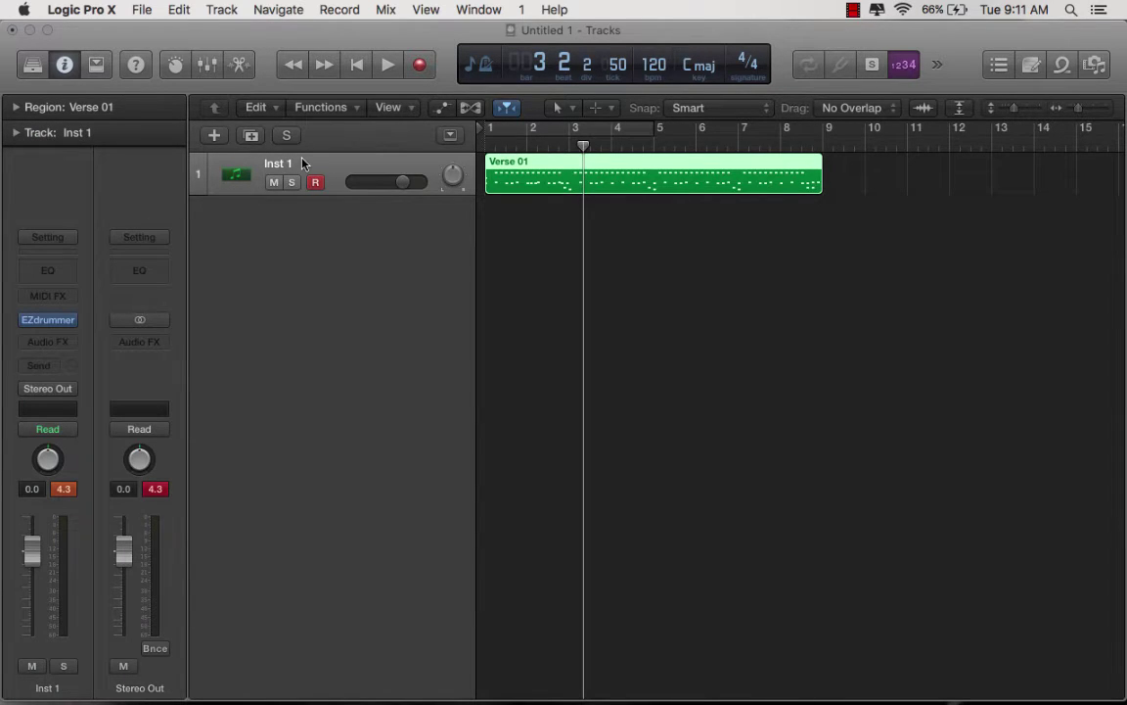
Open EZdrummer and switch to its drum kit Mixer.
{"action": "mouse_move", "coordinate": [46, 328]}
{"action": "left_click", "coordinate": [49, 323]}
{"action": "left_click", "coordinate": [468, 221]}
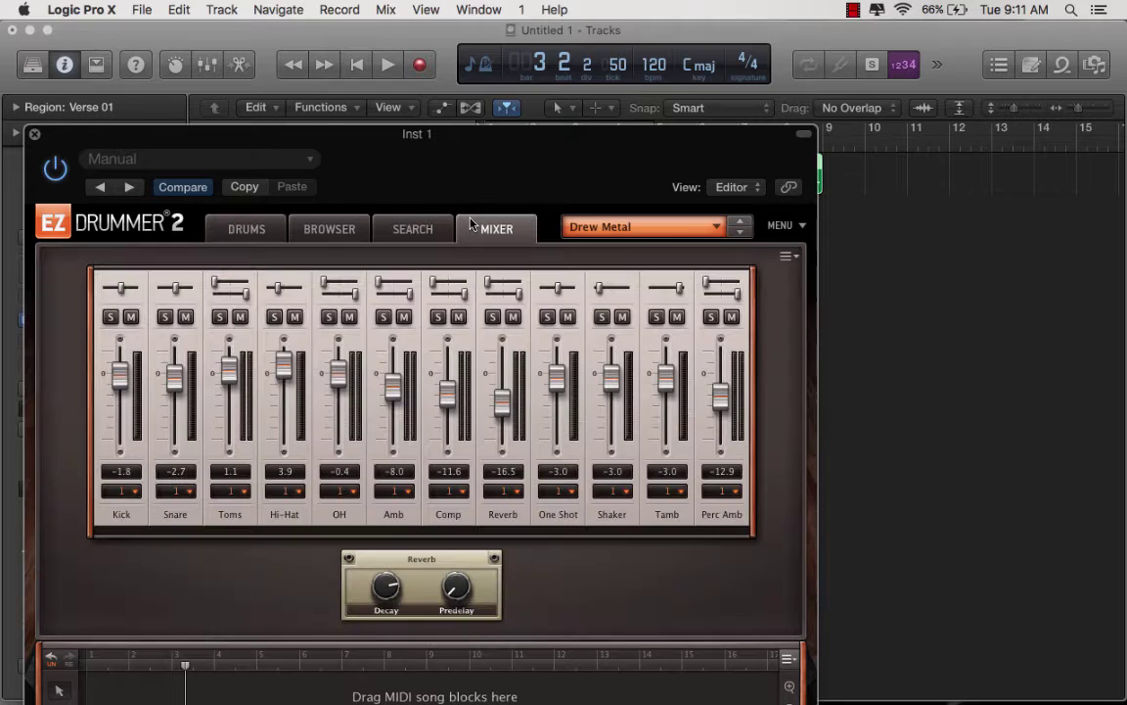
{"action": "left_click_drag", "start_coordinate": [468, 155], "coordinate": [502, 90]}
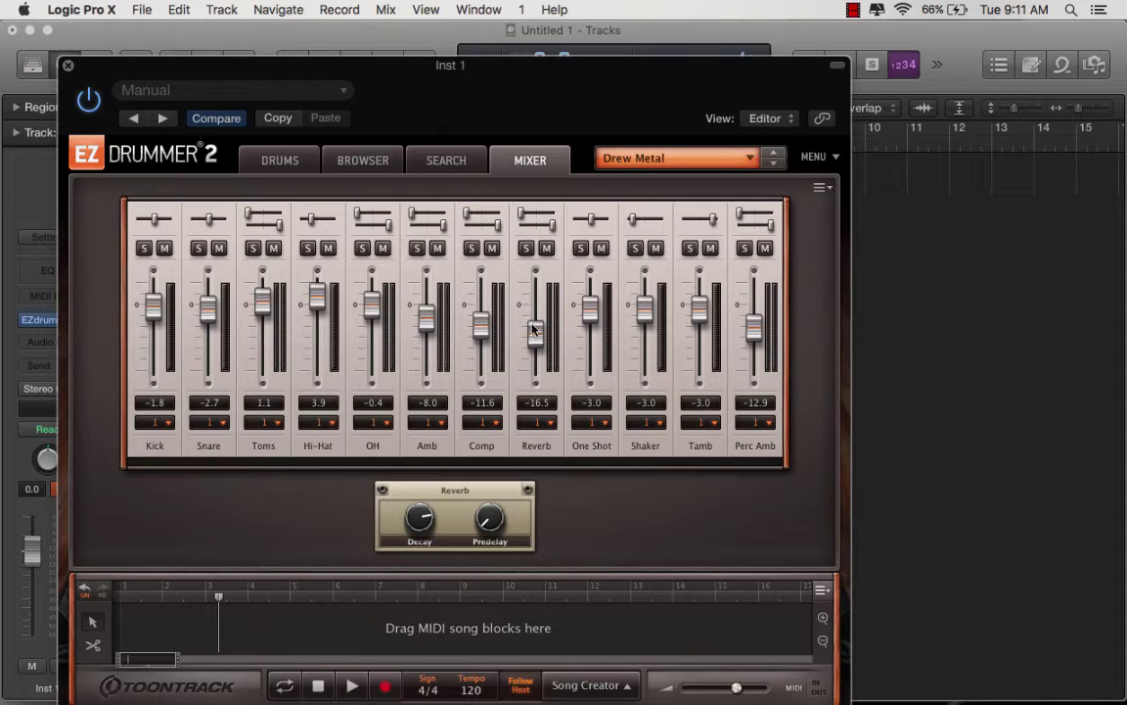
Turn the Reverb and Comp channels fully off and lower Amb to -17.0.
{"action": "left_click_drag", "start_coordinate": [534, 331], "coordinate": [535, 382]}
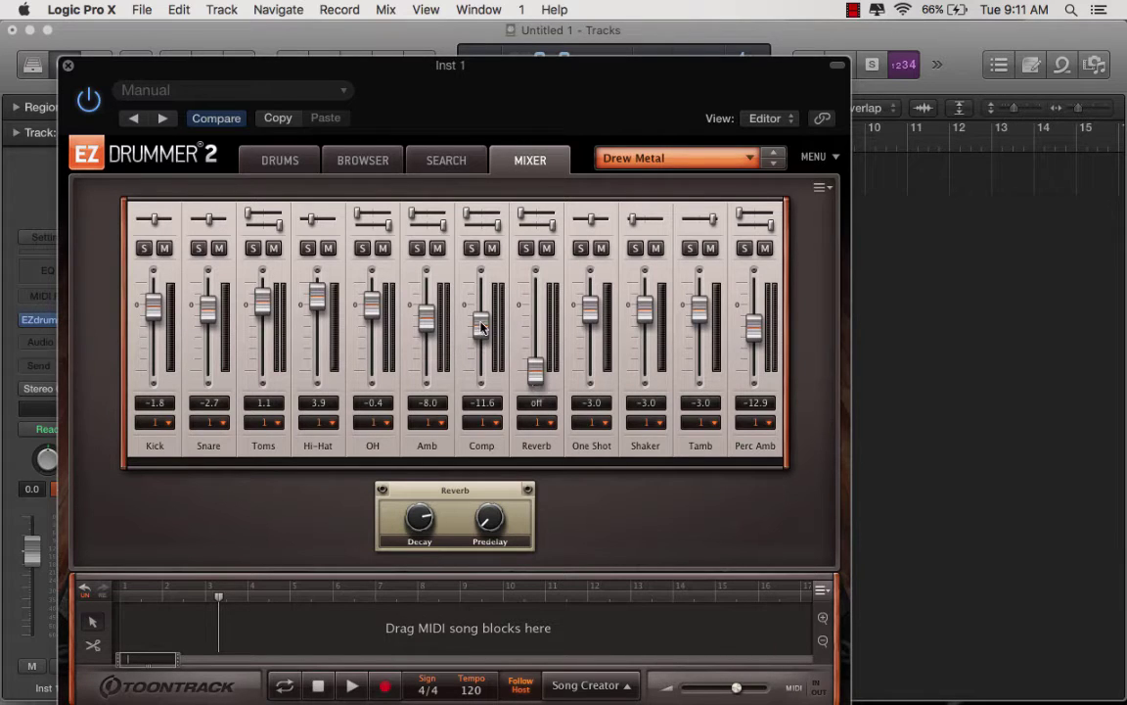
{"action": "left_click_drag", "start_coordinate": [480, 324], "coordinate": [495, 403]}
{"action": "left_click_drag", "start_coordinate": [428, 315], "coordinate": [433, 321]}
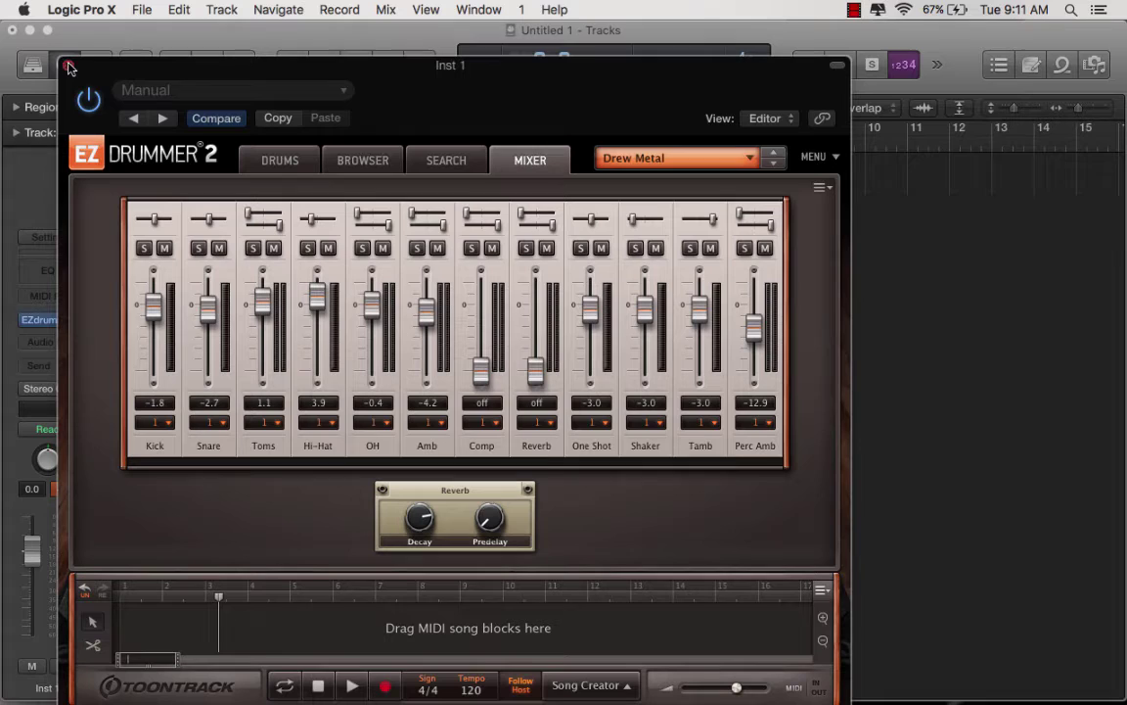
{"action": "left_click_drag", "start_coordinate": [426, 311], "coordinate": [425, 336]}
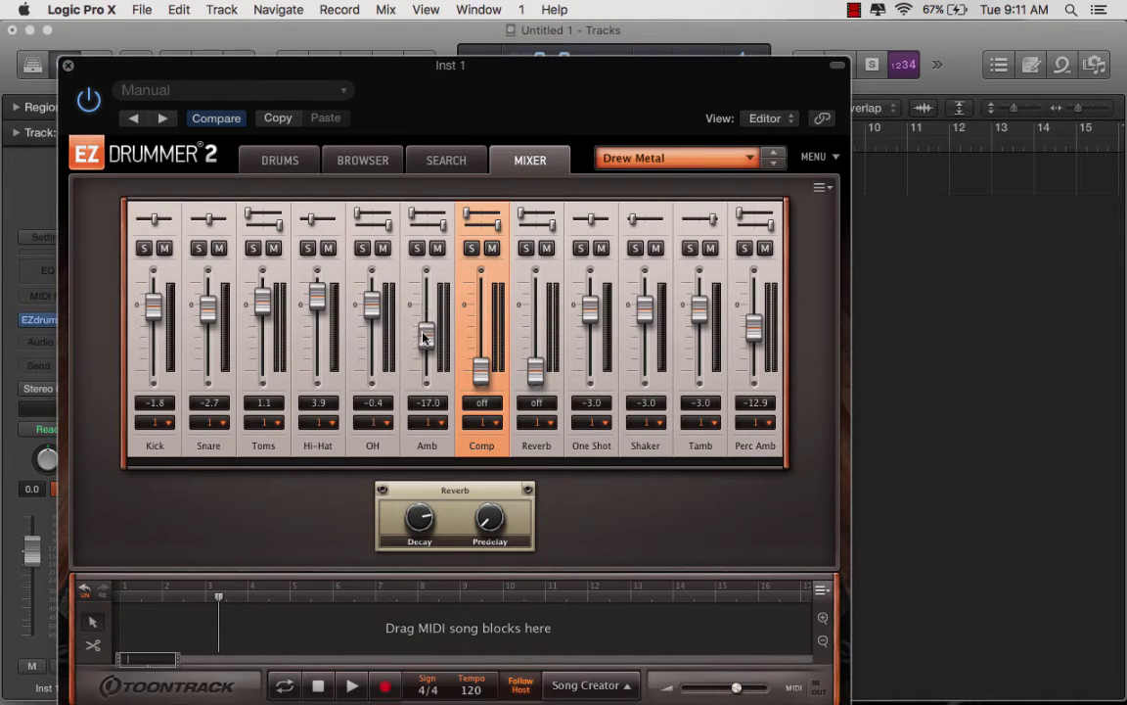
Return to the start and switch Inst 1's EZdrummer to Multi-Output (16xStereo).
{"action": "left_click", "coordinate": [69, 66]}
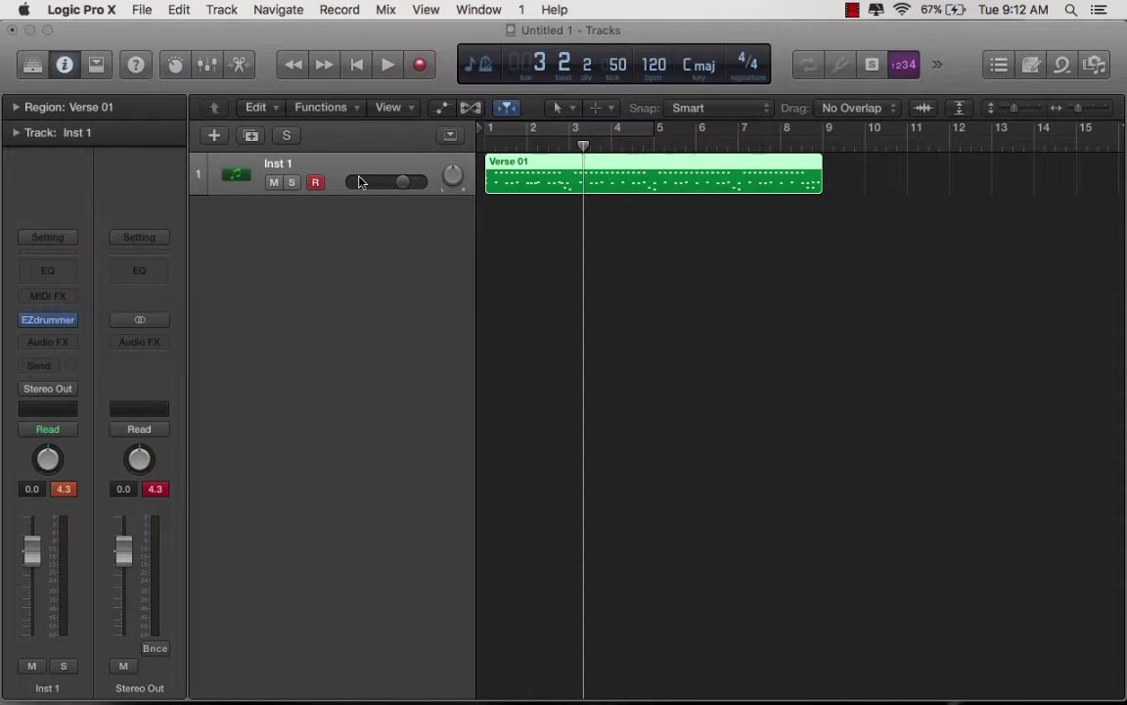
{"action": "left_click", "coordinate": [356, 65]}
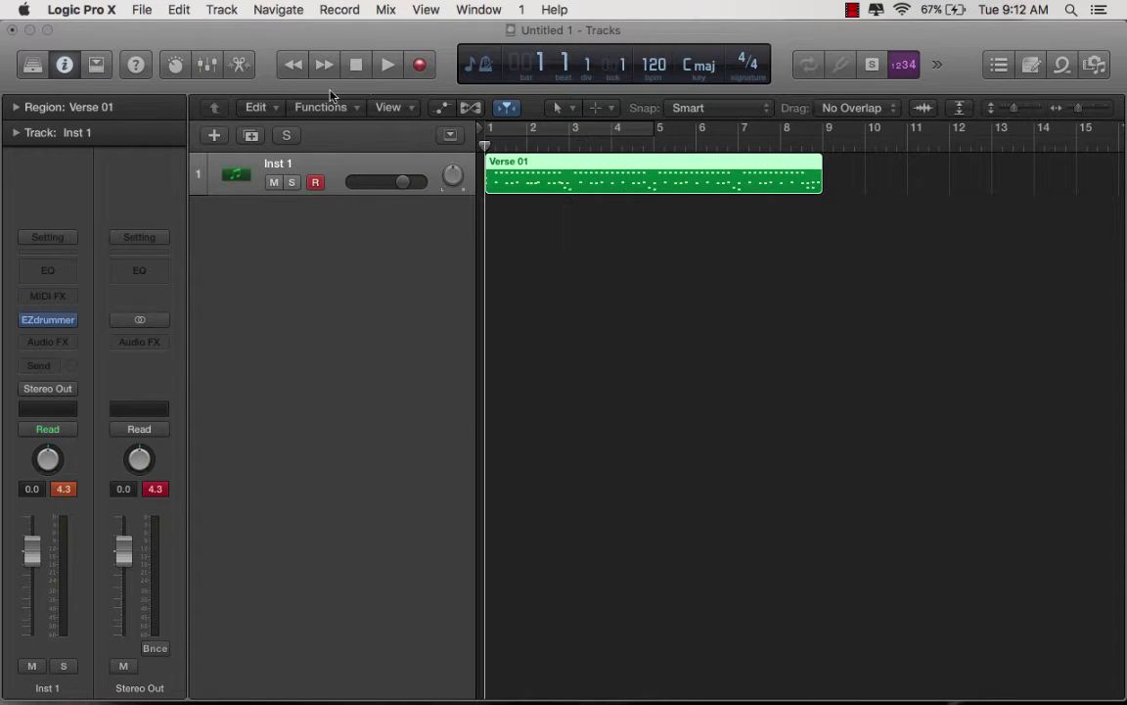
{"action": "left_click", "coordinate": [74, 321]}
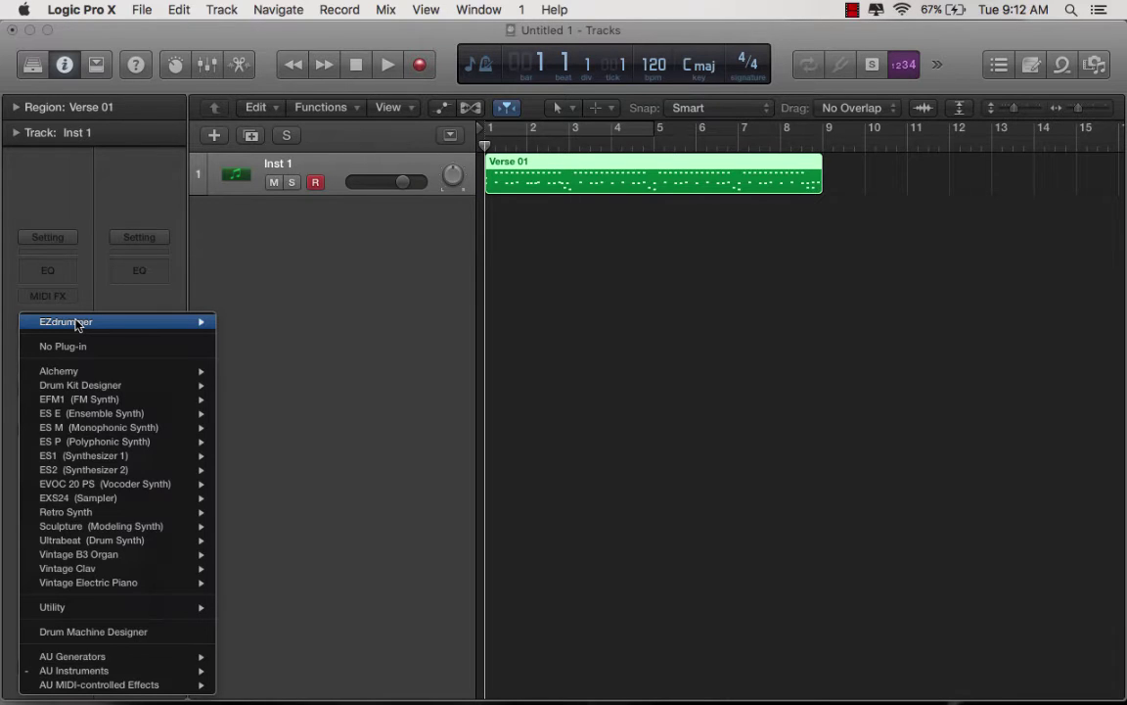
{"action": "mouse_move", "coordinate": [85, 325]}
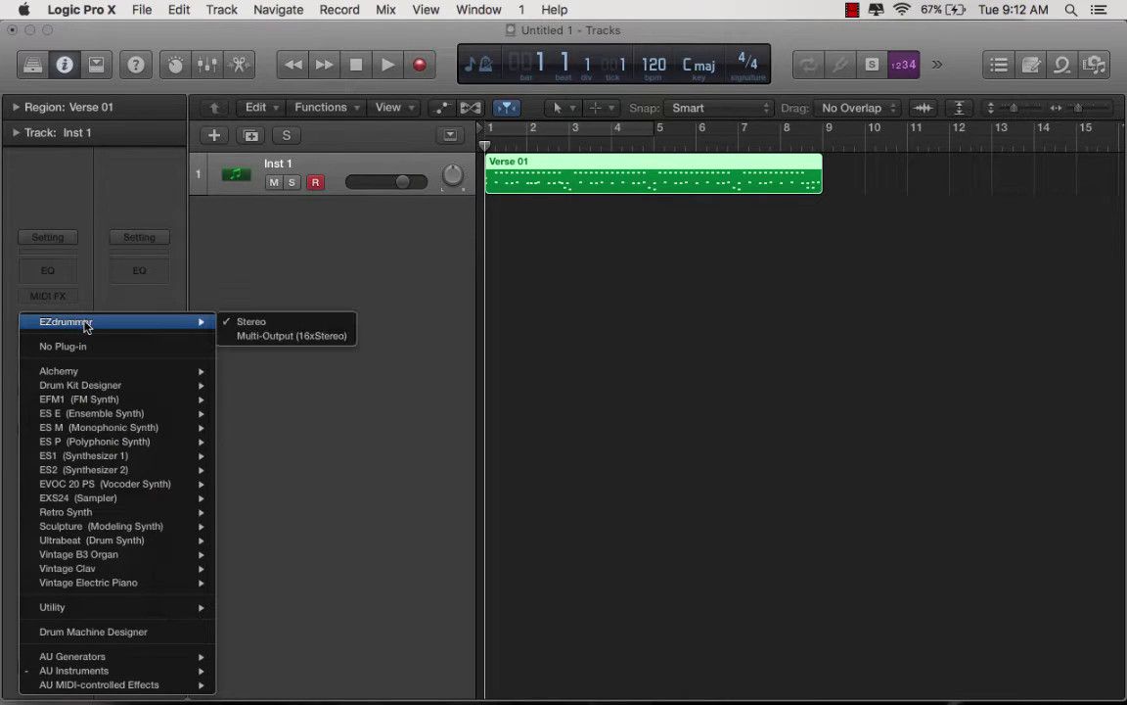
{"action": "left_click", "coordinate": [248, 336]}
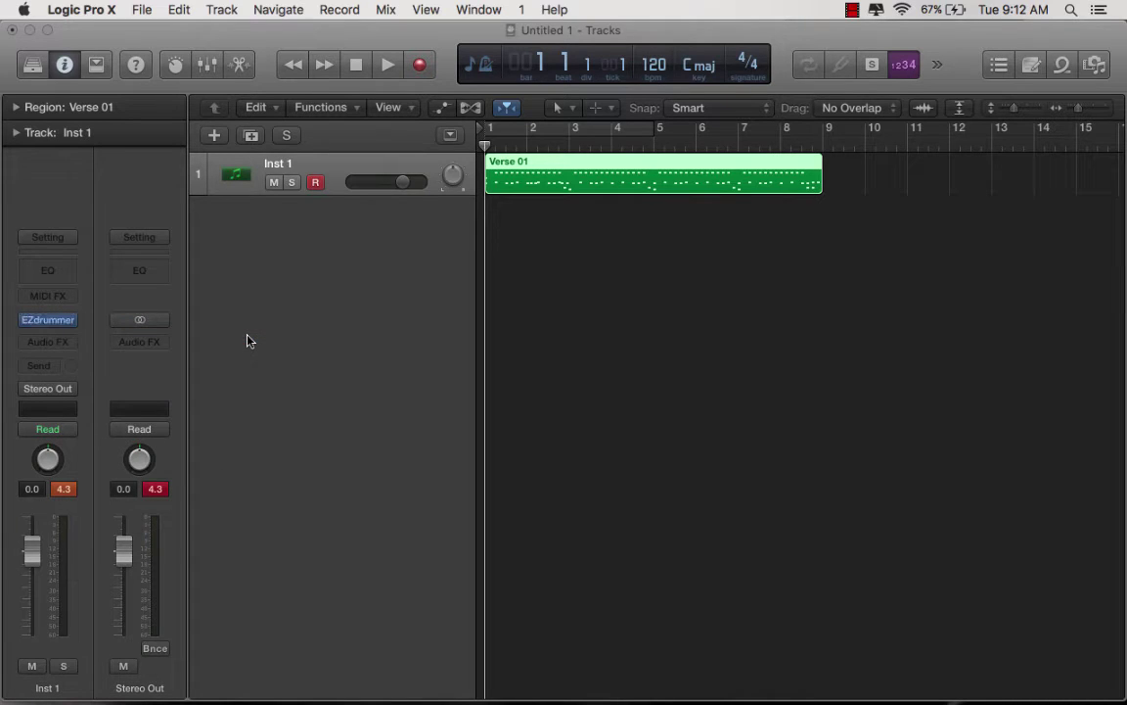
Show and enlarge the Mixer, then reset the peak level readouts.
{"action": "key", "text": "x"}
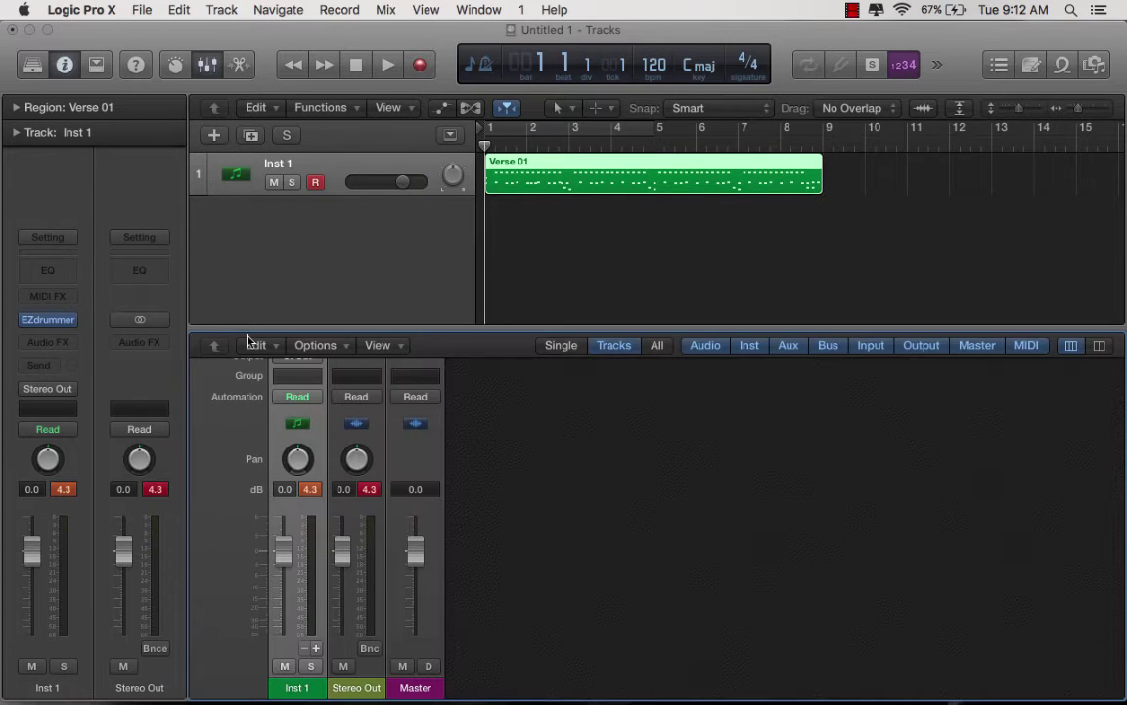
{"action": "left_click_drag", "start_coordinate": [328, 327], "coordinate": [327, 198]}
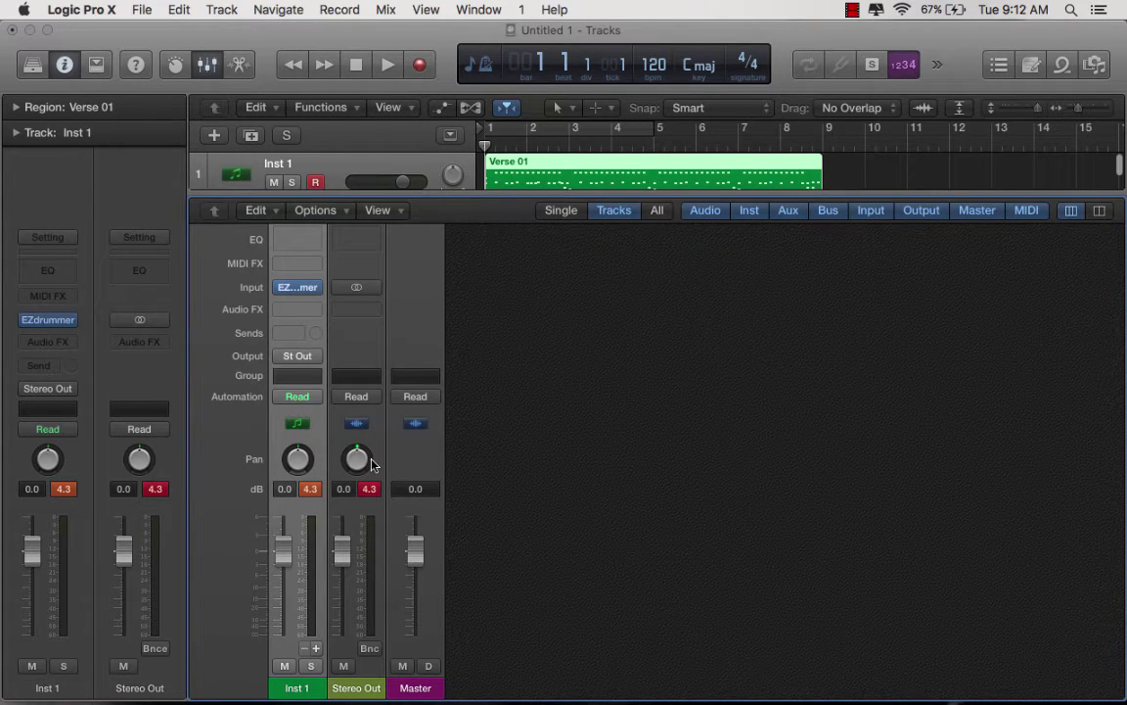
{"action": "left_click", "coordinate": [308, 491]}
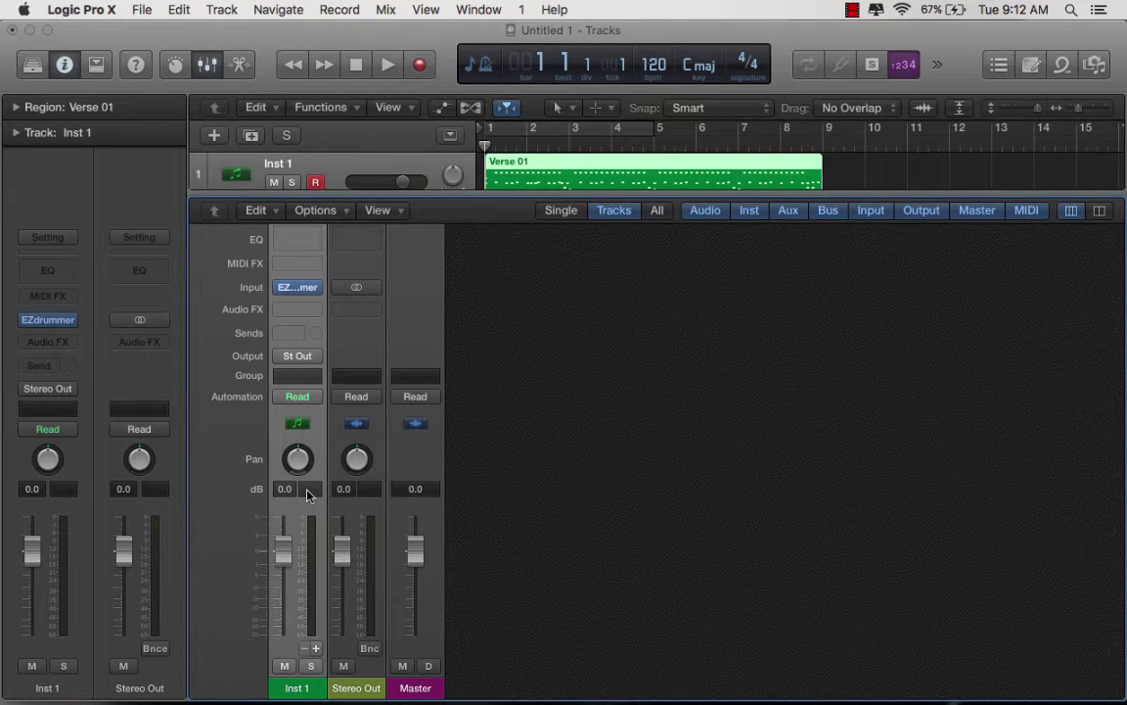
Add aux channels for EZdrummer output pairs 3-4 through 13-14.
{"action": "left_click", "coordinate": [315, 649]}
{"action": "left_click", "coordinate": [315, 648]}
{"action": "left_click", "coordinate": [315, 649]}
{"action": "left_click", "coordinate": [316, 649]}
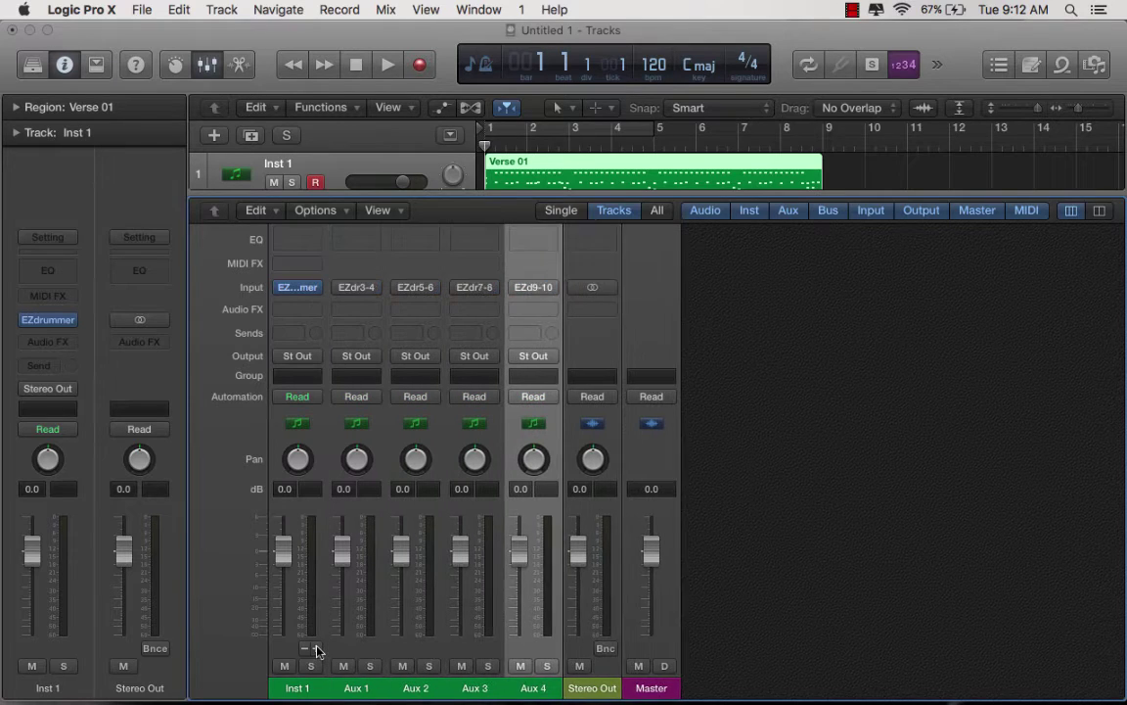
{"action": "left_click", "coordinate": [315, 649]}
{"action": "left_click", "coordinate": [315, 649]}
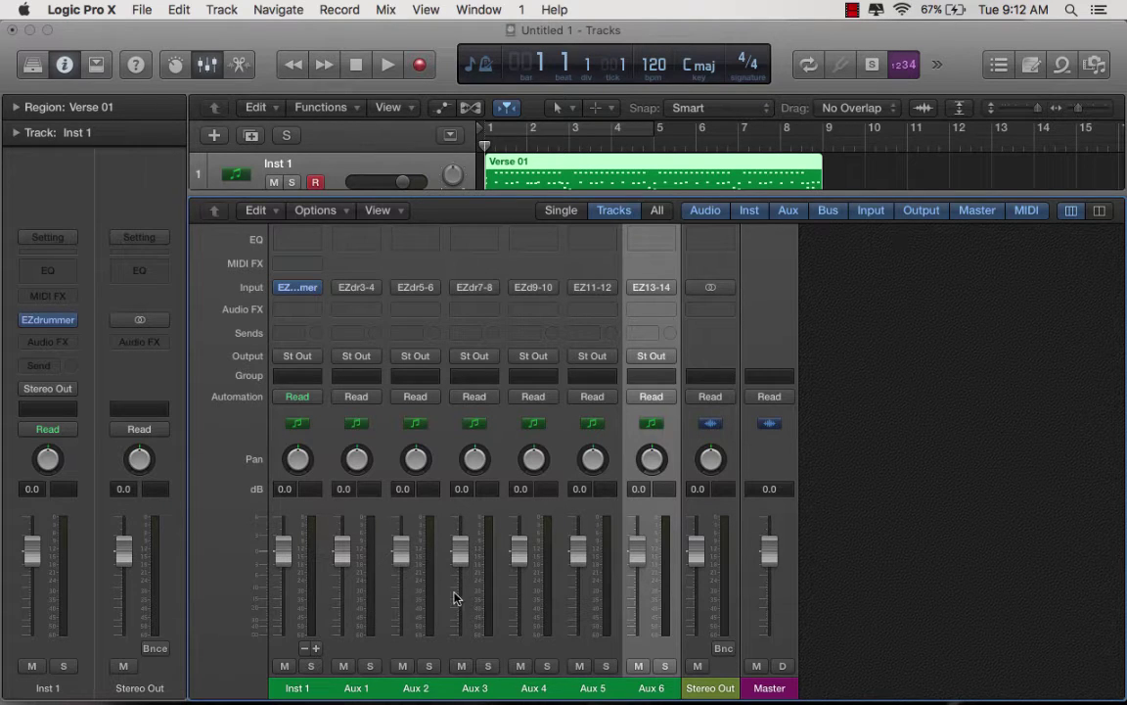
Name the first two aux strips Snare and Snare Bottom, correcting a mistyped name.
{"action": "double_click", "coordinate": [354, 689]}
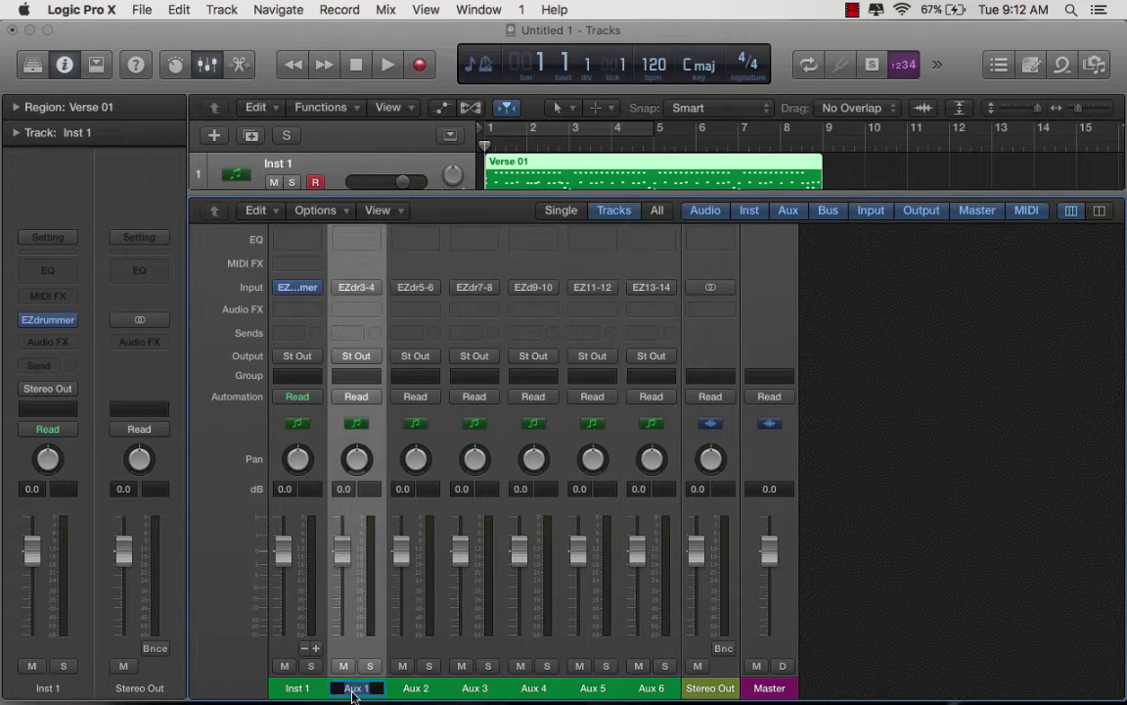
{"action": "type", "text": "Snare"}
{"action": "key", "text": "Tab"}
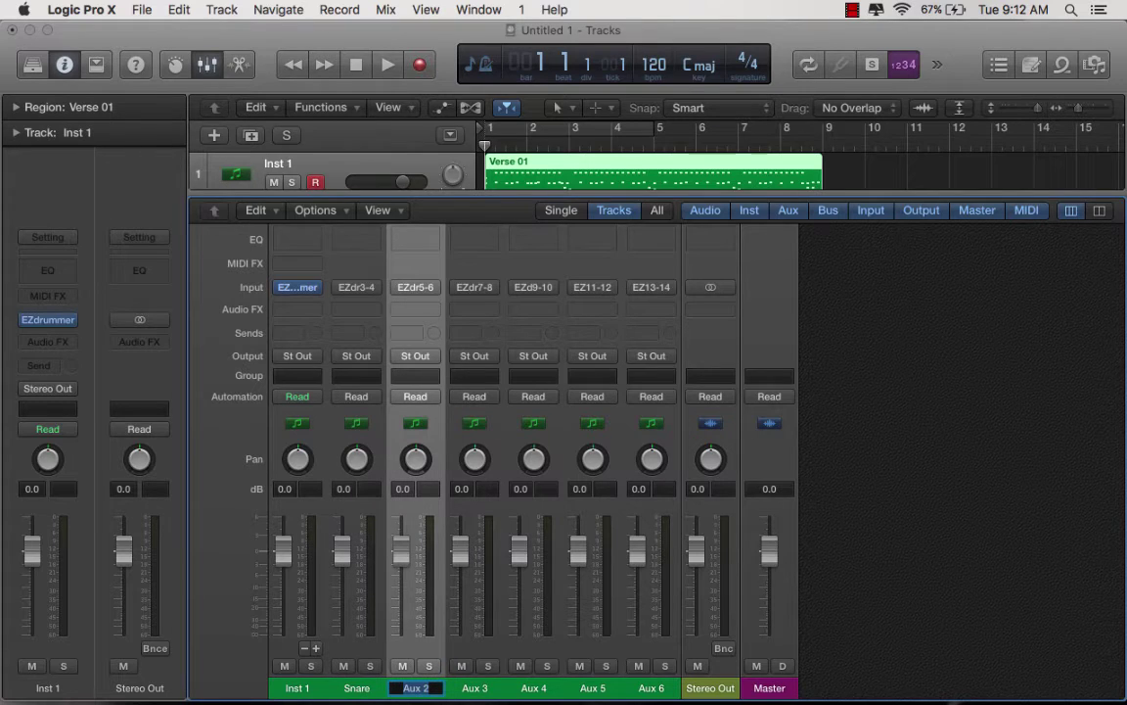
{"action": "type", "text": "TOms"}
{"action": "key", "text": "Tab"}
{"action": "key", "text": "shift+Tab"}
{"action": "type", "text": "Snare"}
{"action": "type", "text": " Bottom"}
{"action": "key", "text": "Tab"}
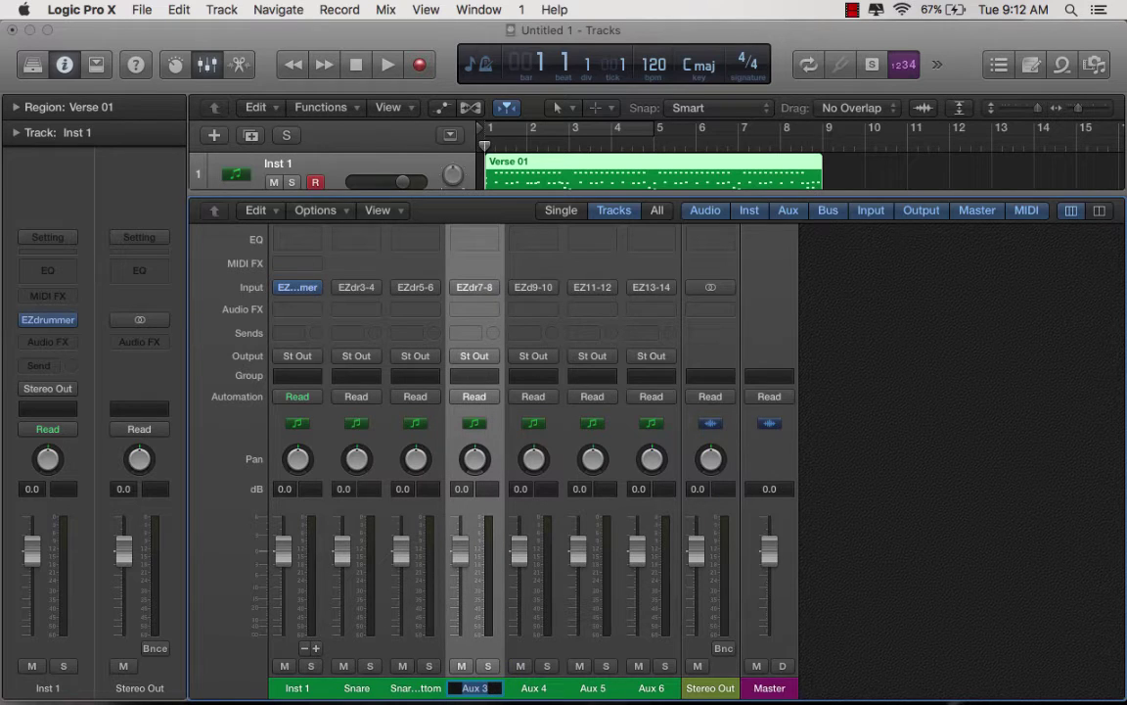
Name the remaining four aux strips Hats, Toms, OH and Amb.
{"action": "type", "text": "Hats"}
{"action": "key", "text": "Tab"}
{"action": "type", "text": "Tom"}
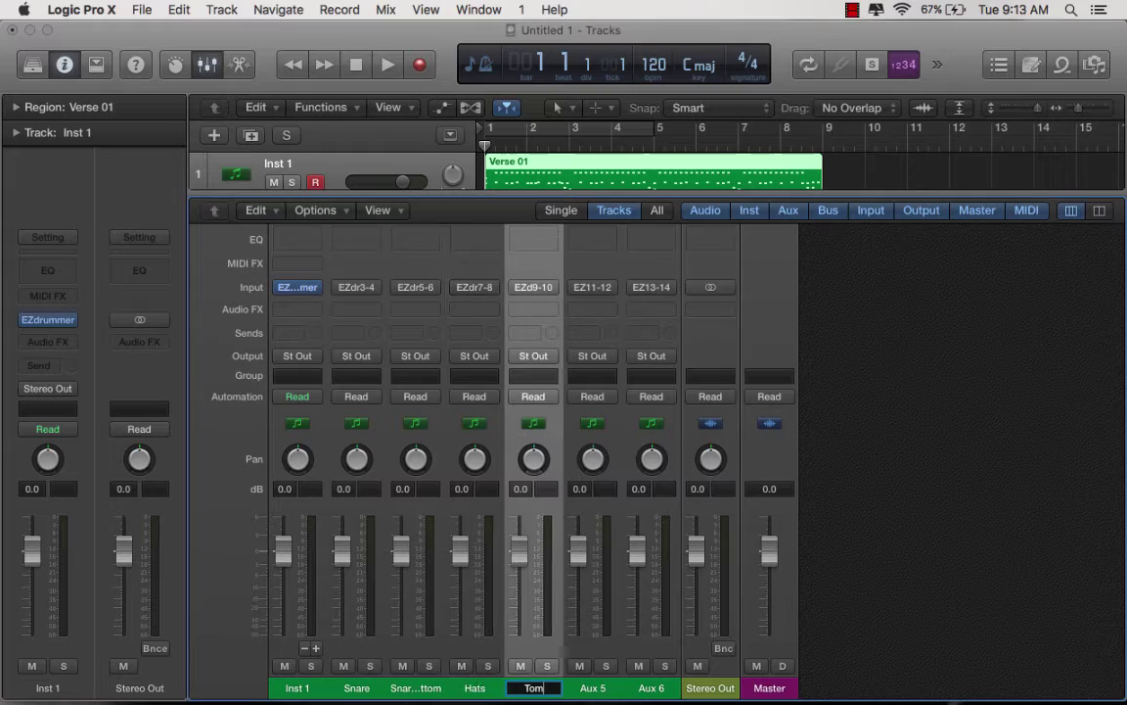
{"action": "type", "text": "s"}
{"action": "key", "text": "Tab"}
{"action": "type", "text": "OH"}
{"action": "key", "text": "Tab"}
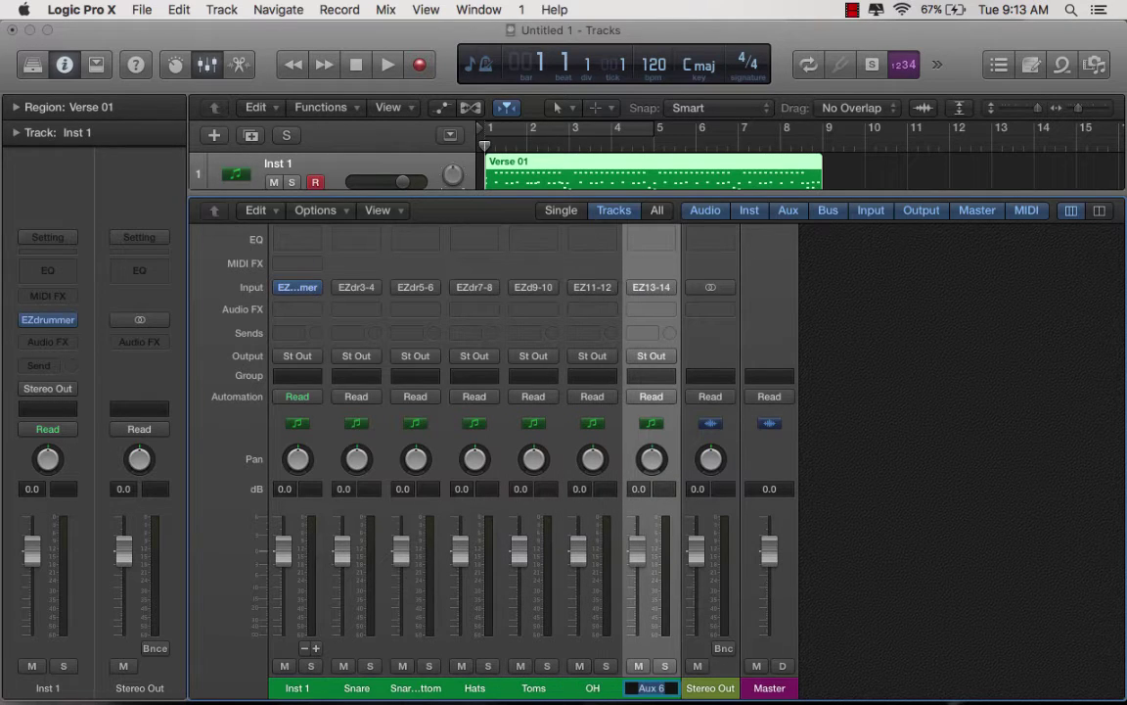
{"action": "type", "text": "Amb"}
{"action": "key", "text": "Return"}
In EZdrummer's mixer, route Snare, Toms, Hi-Hat, OH and Amb to outputs 2–6.
{"action": "left_click", "coordinate": [46, 321]}
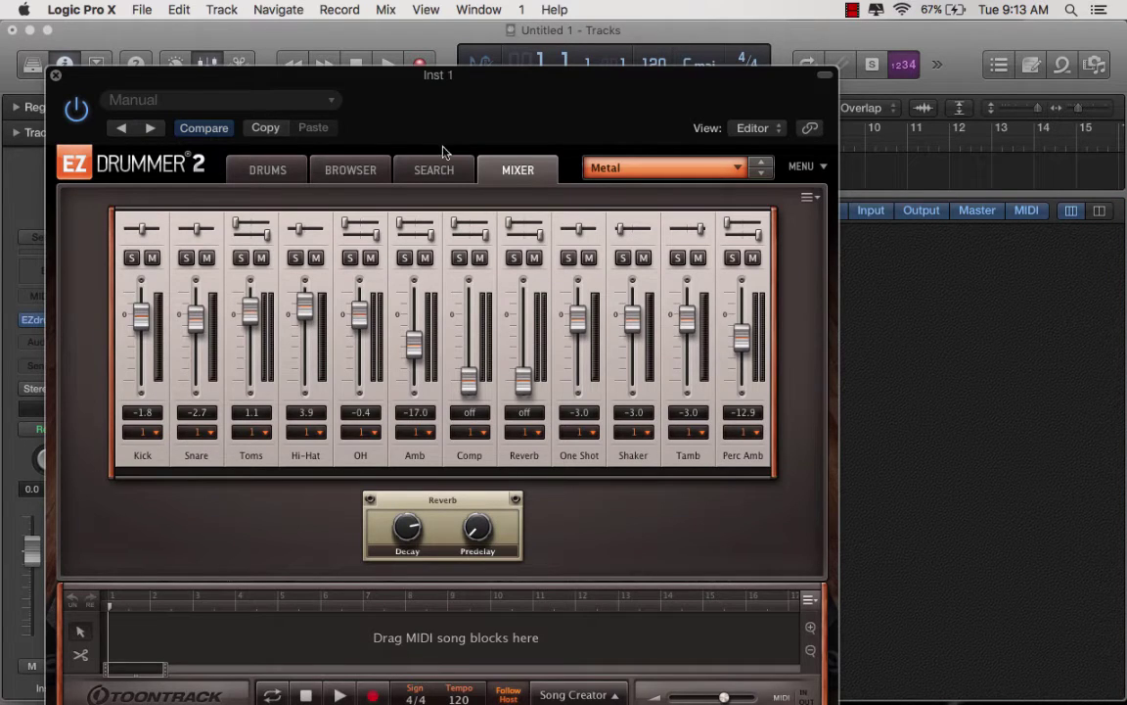
{"action": "left_click_drag", "start_coordinate": [431, 75], "coordinate": [681, 31]}
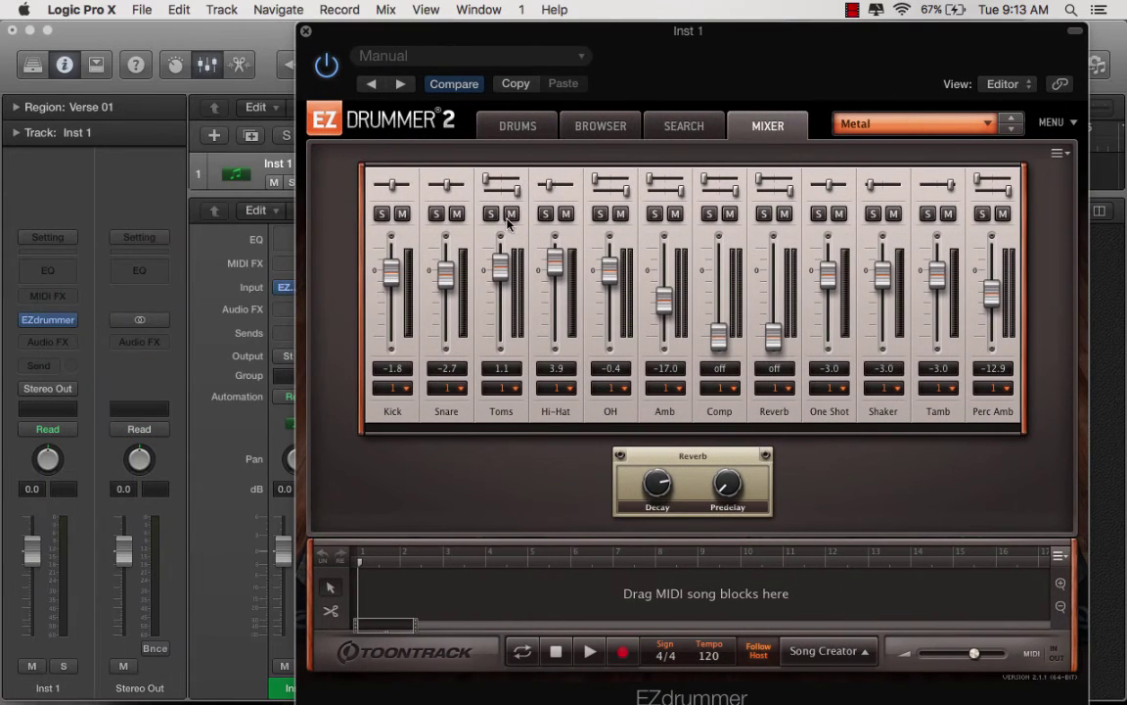
{"action": "left_click", "coordinate": [463, 388]}
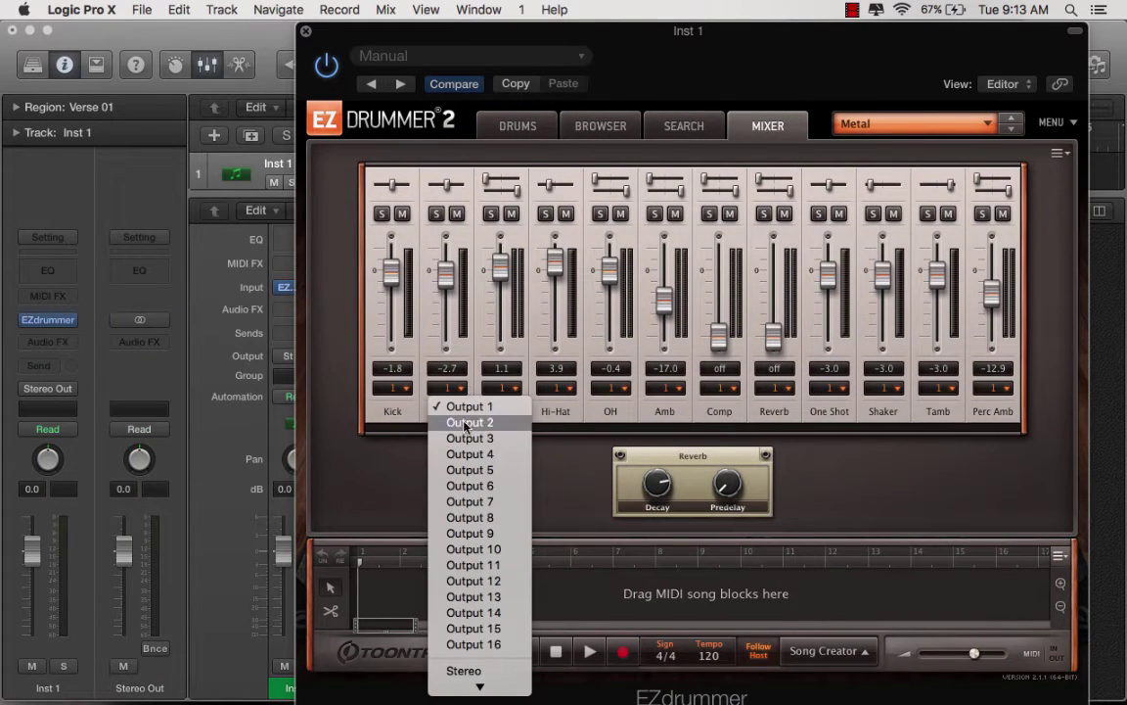
{"action": "left_click", "coordinate": [470, 422]}
{"action": "left_click", "coordinate": [515, 389]}
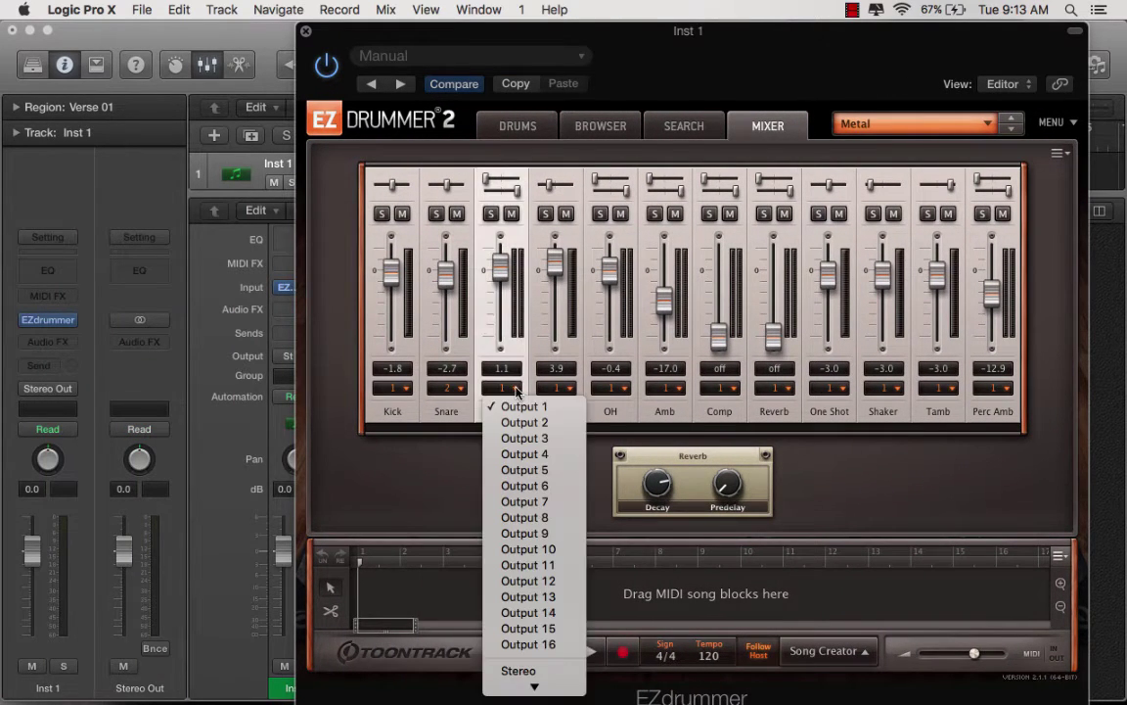
{"action": "left_click", "coordinate": [525, 438]}
{"action": "left_click", "coordinate": [567, 389]}
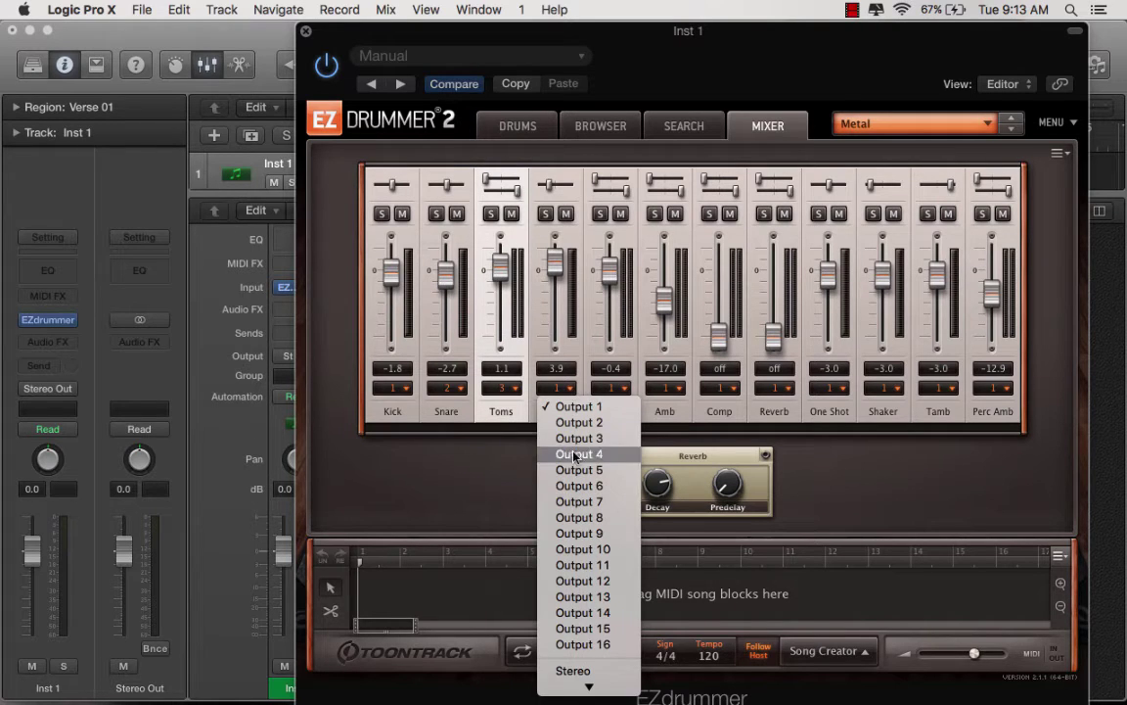
{"action": "left_click", "coordinate": [580, 454]}
{"action": "left_click", "coordinate": [622, 388]}
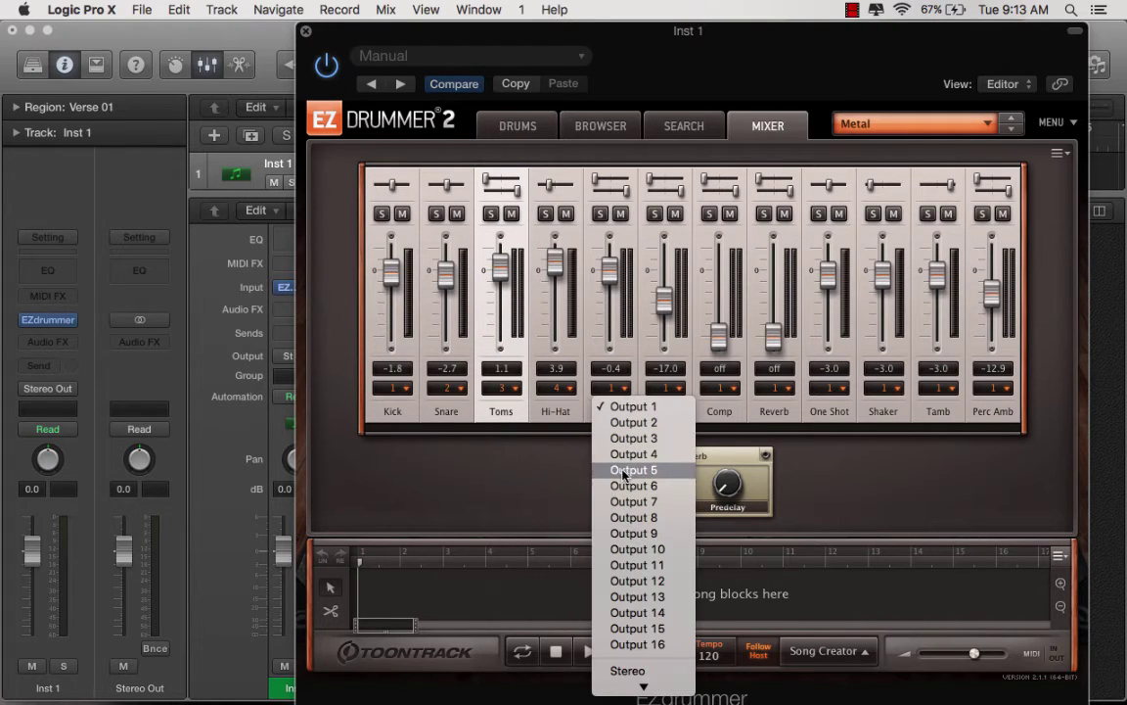
{"action": "left_click", "coordinate": [641, 406]}
{"action": "left_click", "coordinate": [678, 391]}
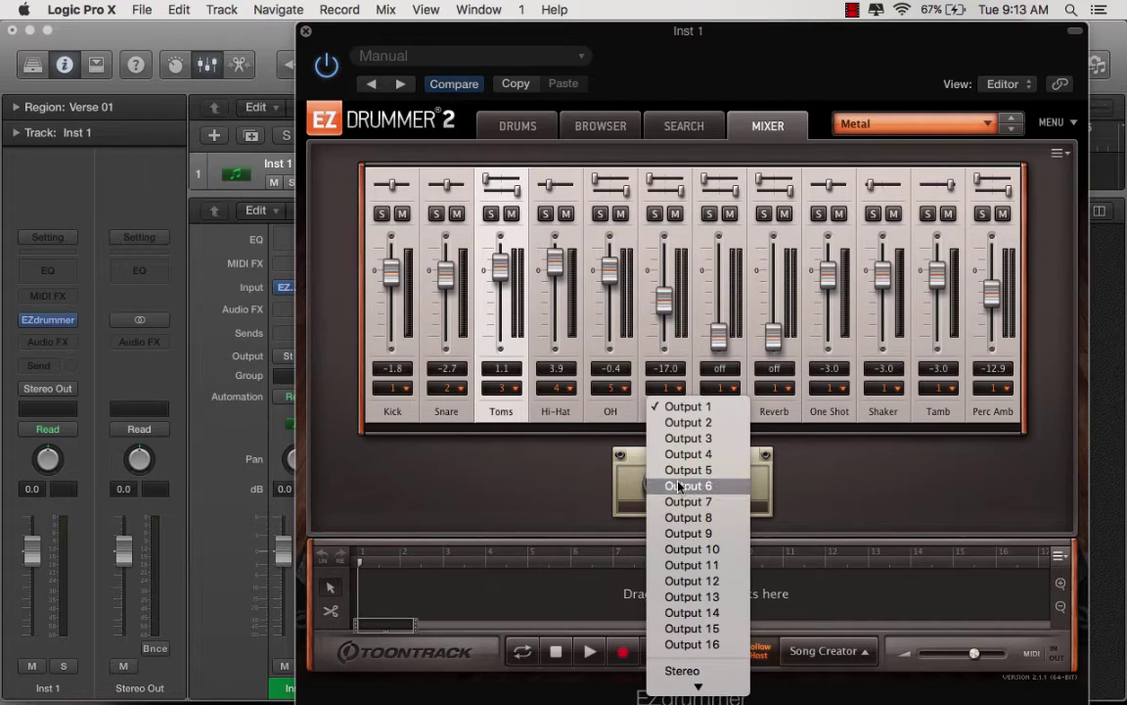
{"action": "left_click", "coordinate": [666, 492]}
Test the new drum routing with a short playback, then close the EZdrummer window.
{"action": "key", "text": "space"}
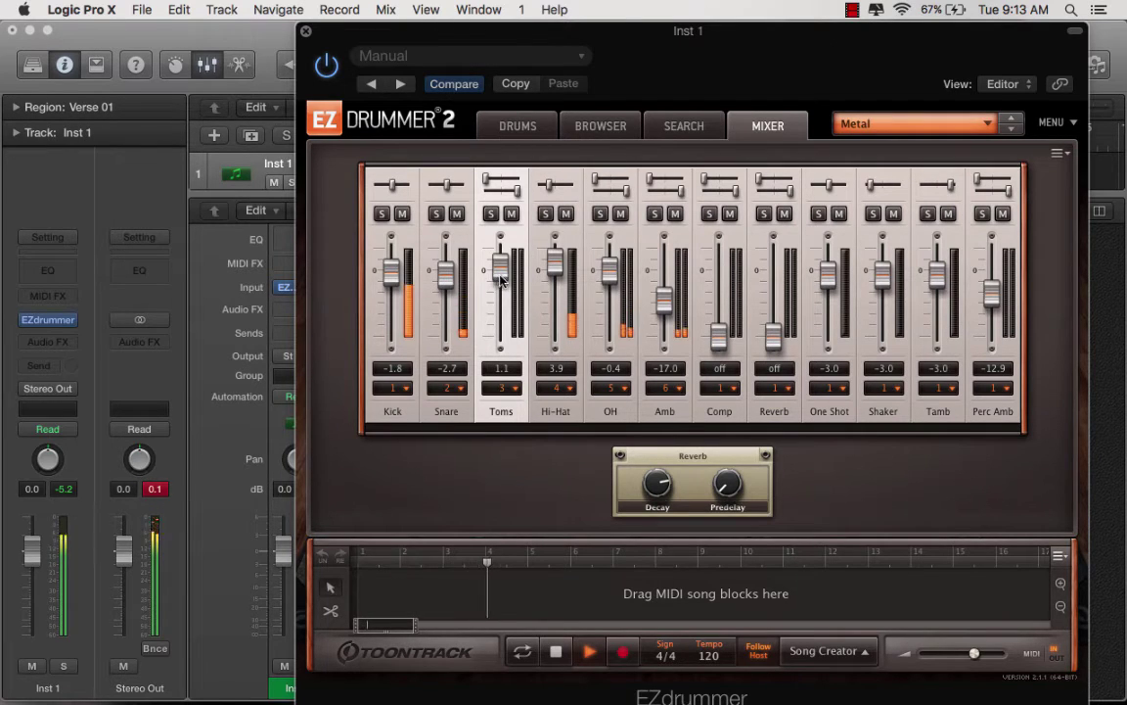
{"action": "key", "text": "space"}
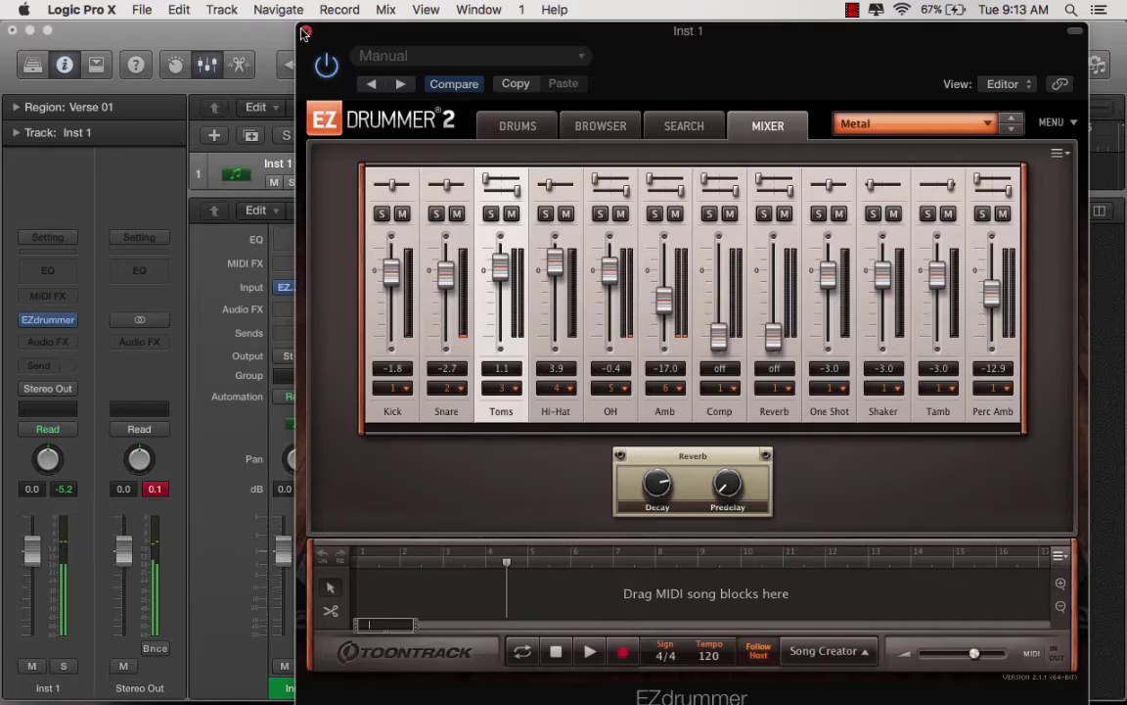
{"action": "key", "text": "super+w"}
Play the song from bar 1 and solo the Snare channel instead of Inst 1.
{"action": "key", "text": "space"}
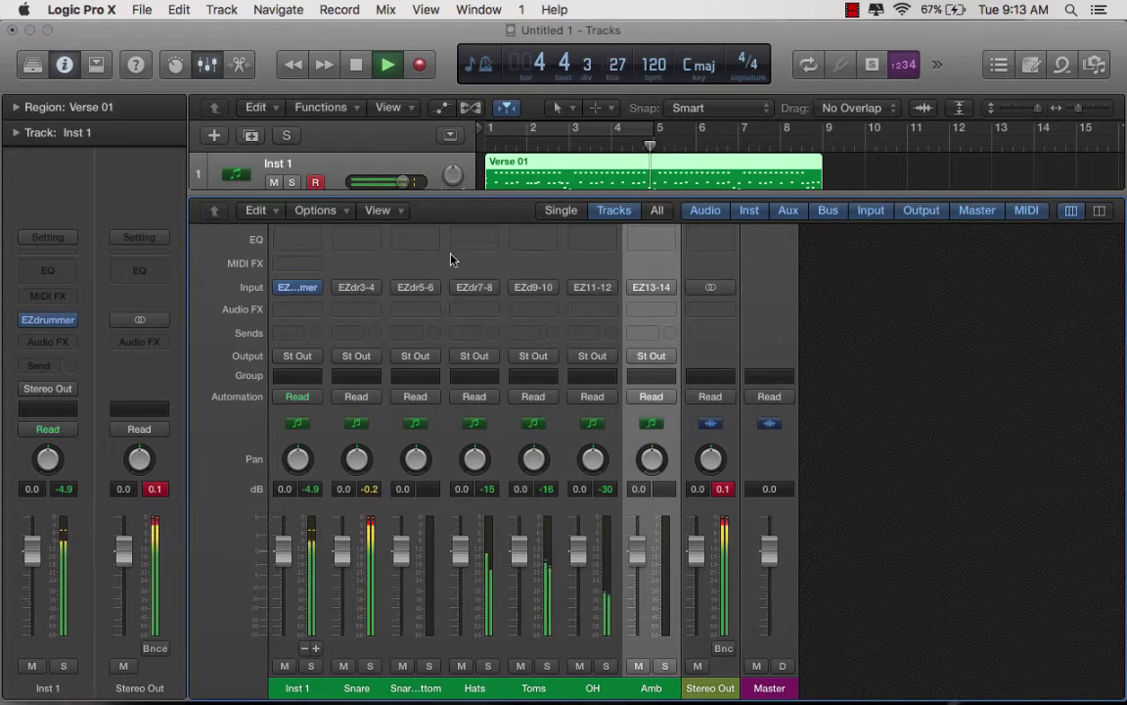
{"action": "double_click", "coordinate": [356, 64]}
{"action": "left_click", "coordinate": [388, 64]}
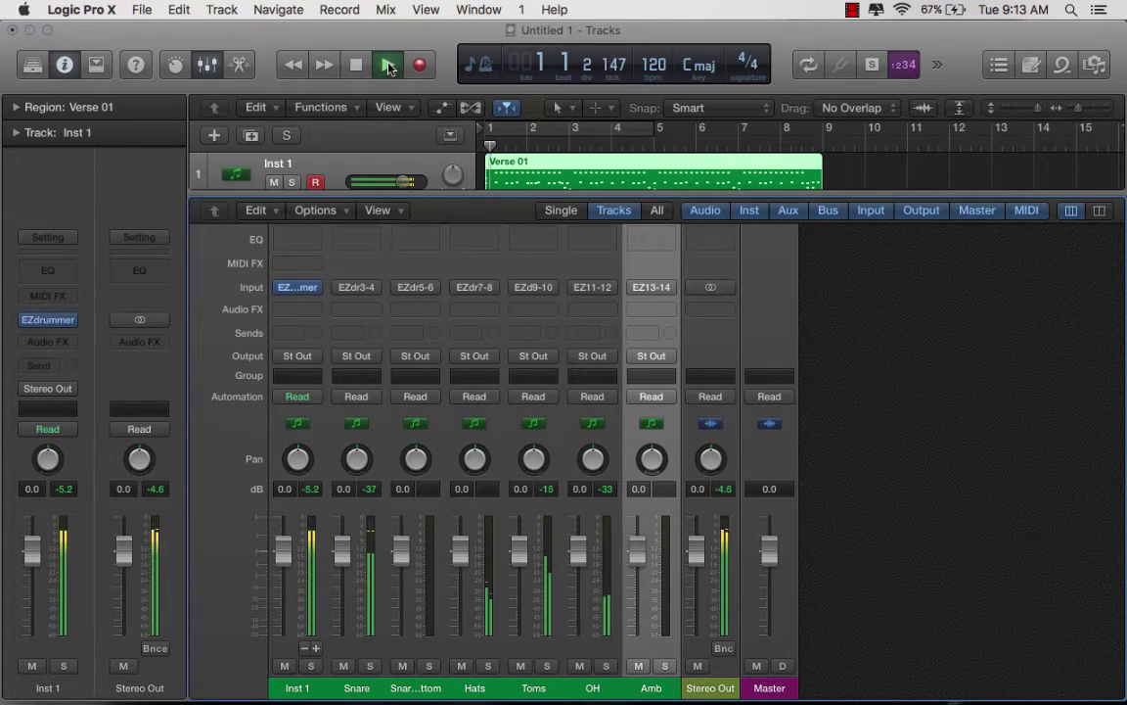
{"action": "left_click", "coordinate": [319, 666]}
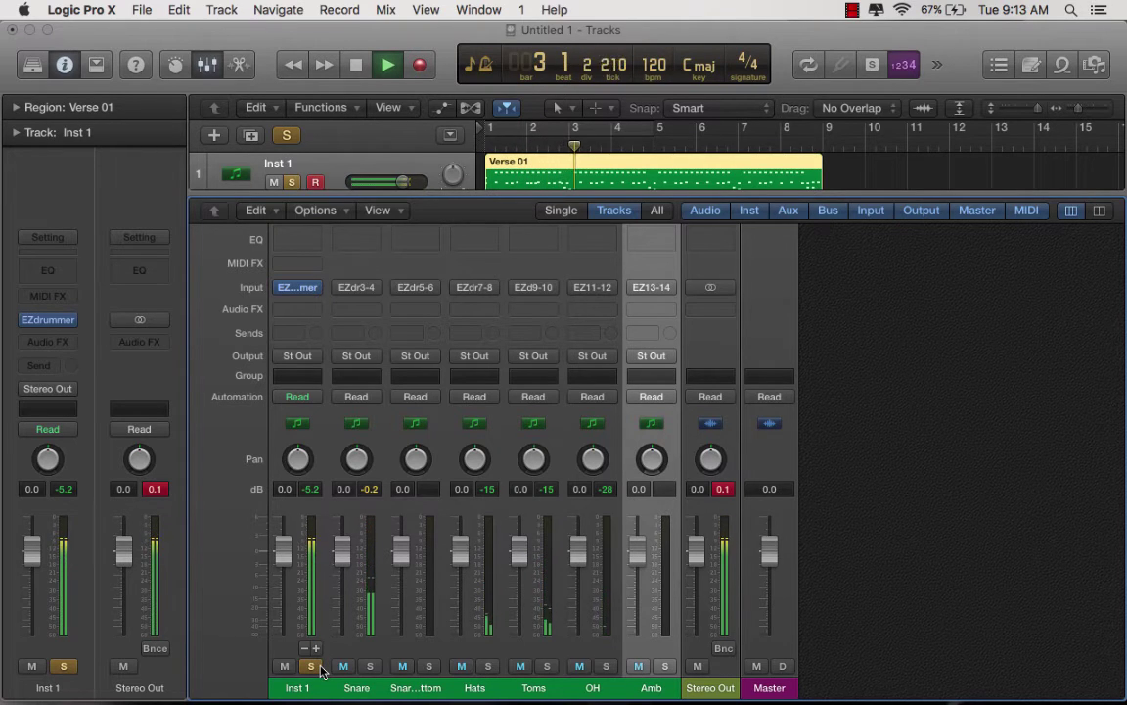
{"action": "left_click", "coordinate": [370, 666], "text": "alt"}
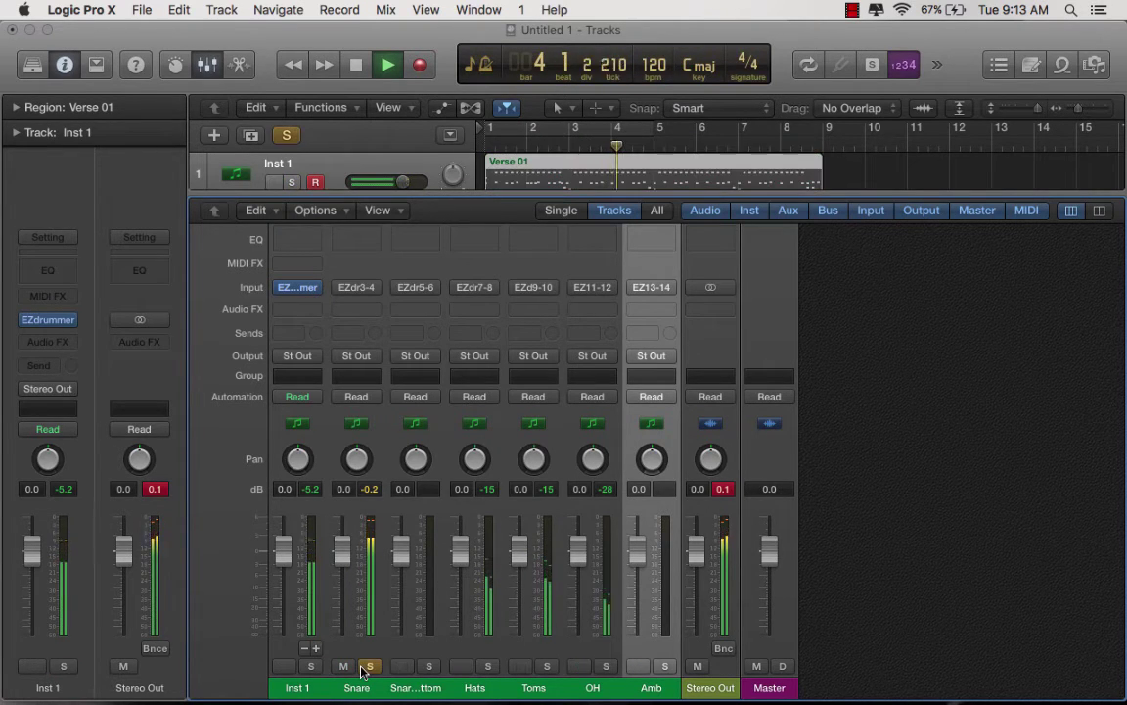
Set a cycle over bars 1 to 5 and restart playback.
{"action": "key", "text": "space"}
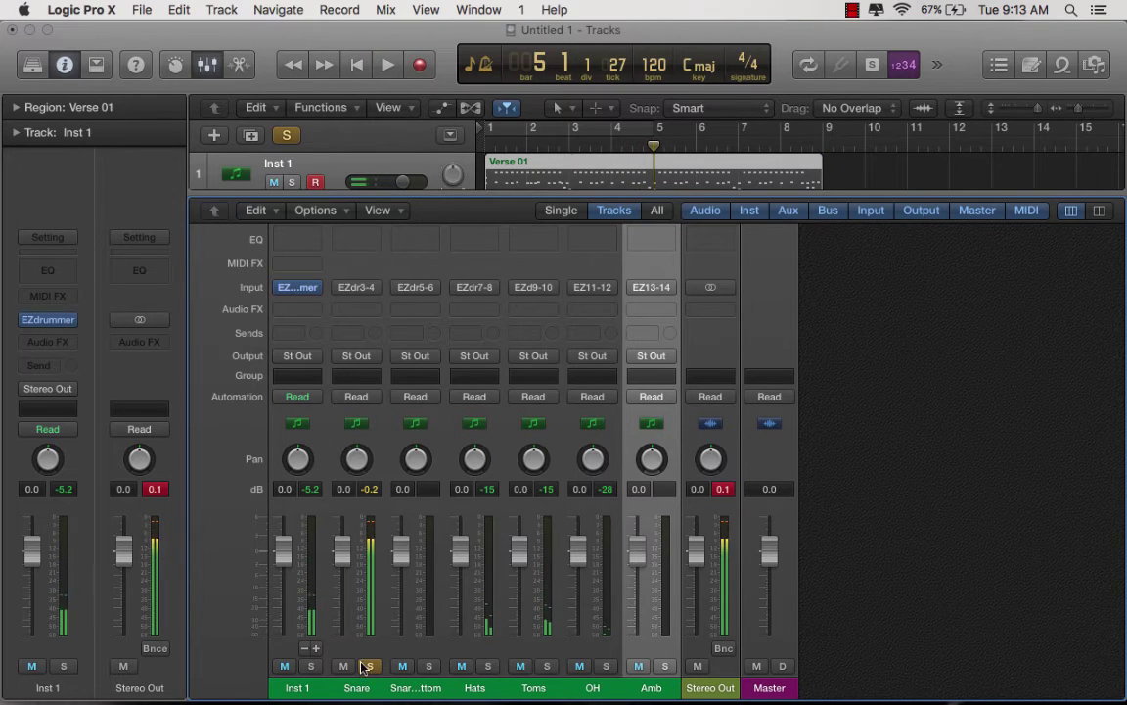
{"action": "left_click", "coordinate": [559, 128]}
{"action": "key", "text": "space"}
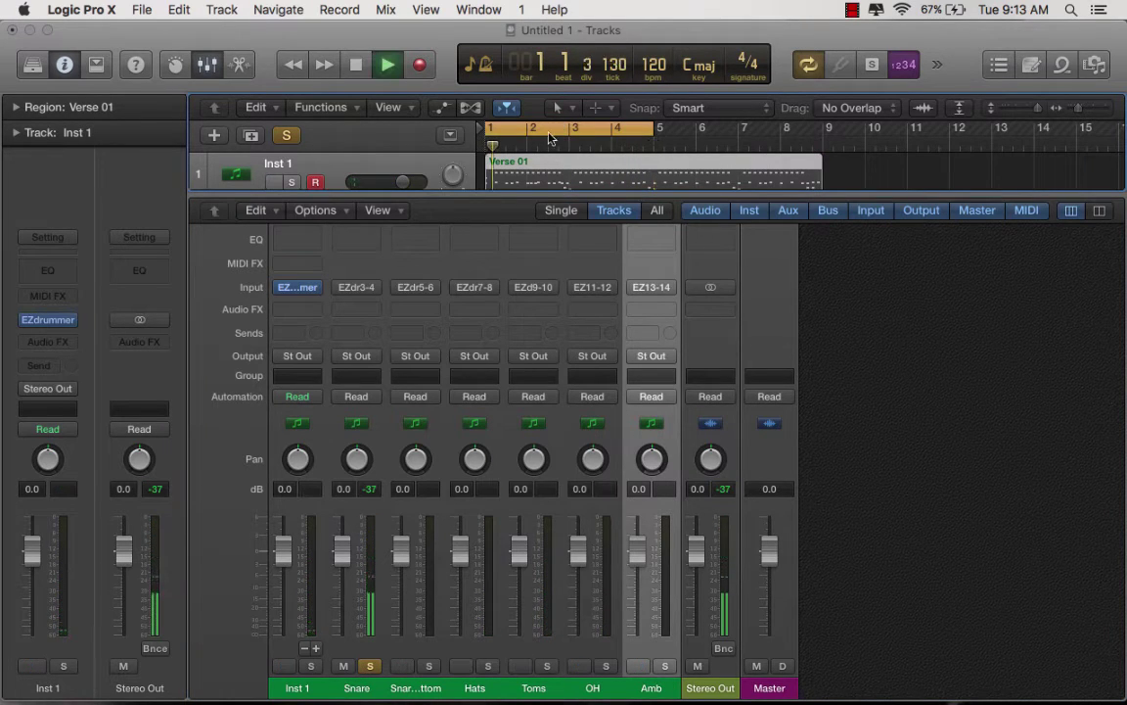
Insert the CLA Drums stereo effect on the Snare channel.
{"action": "left_click", "coordinate": [358, 313]}
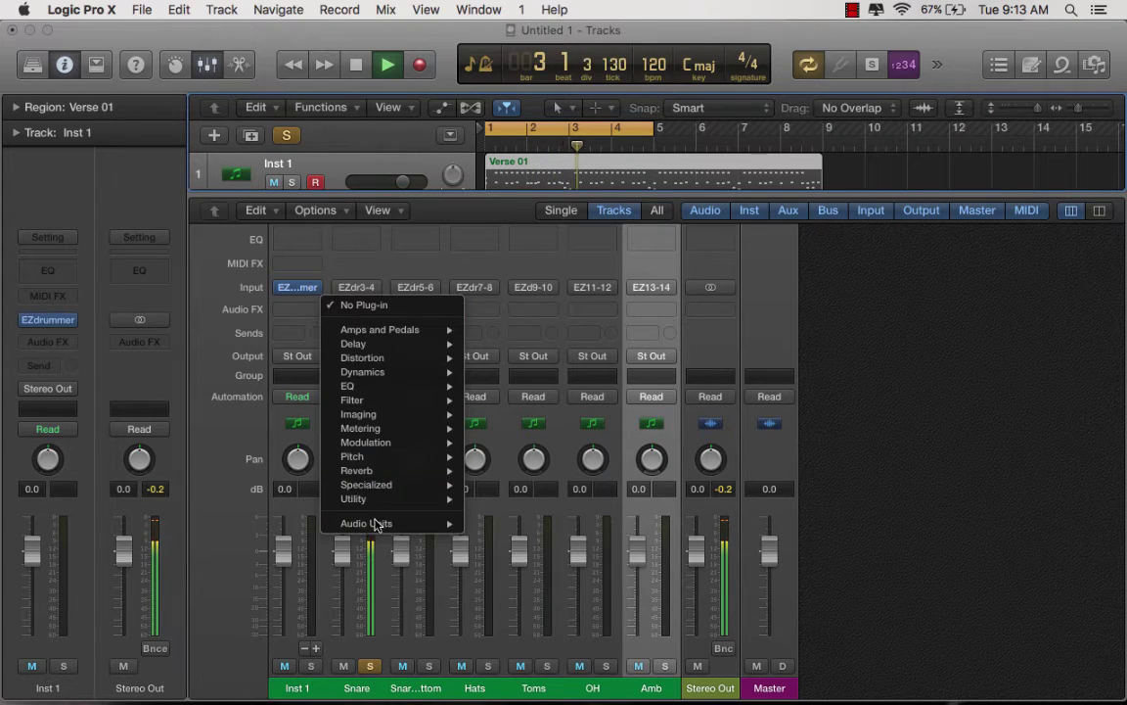
{"action": "mouse_move", "coordinate": [374, 522]}
{"action": "mouse_move", "coordinate": [530, 650]}
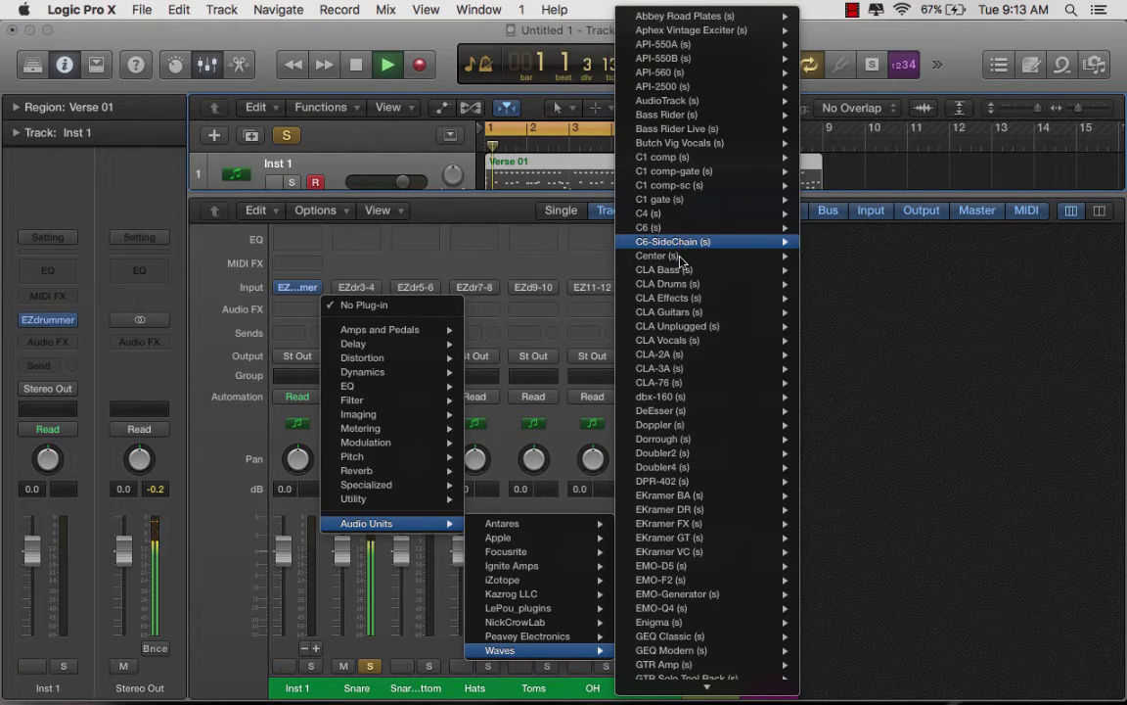
{"action": "left_click", "coordinate": [819, 287]}
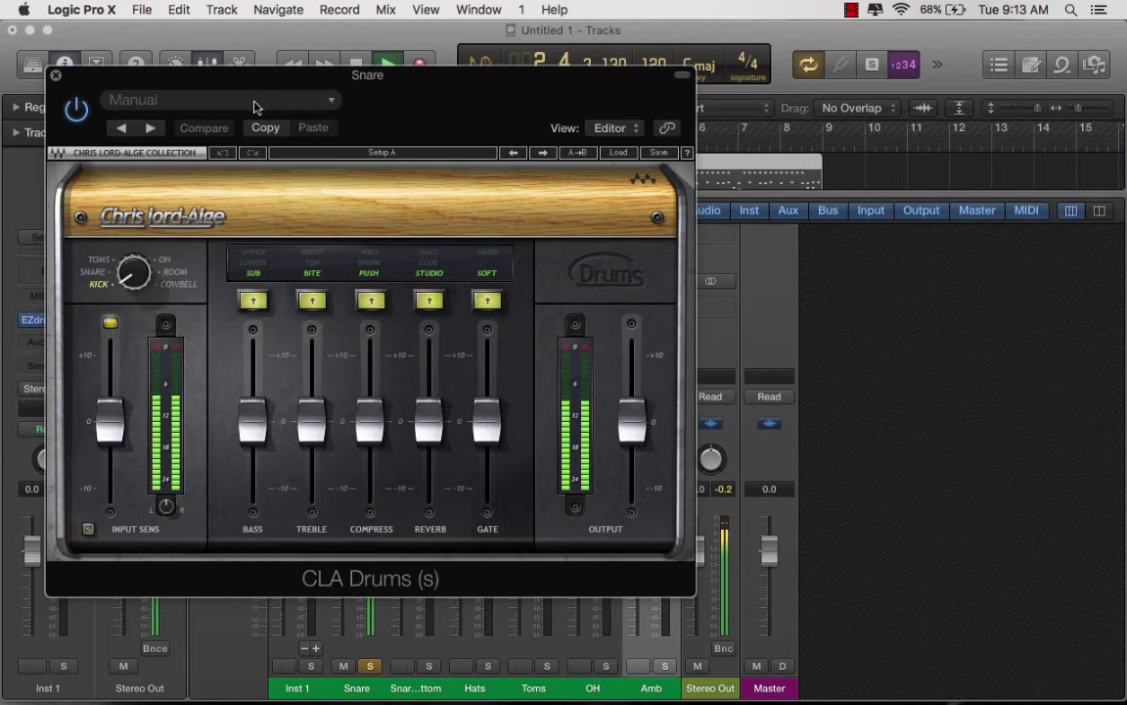
Load the CLA Drums Snare - Attack factory preset and close the plug-in.
{"action": "left_click", "coordinate": [256, 102]}
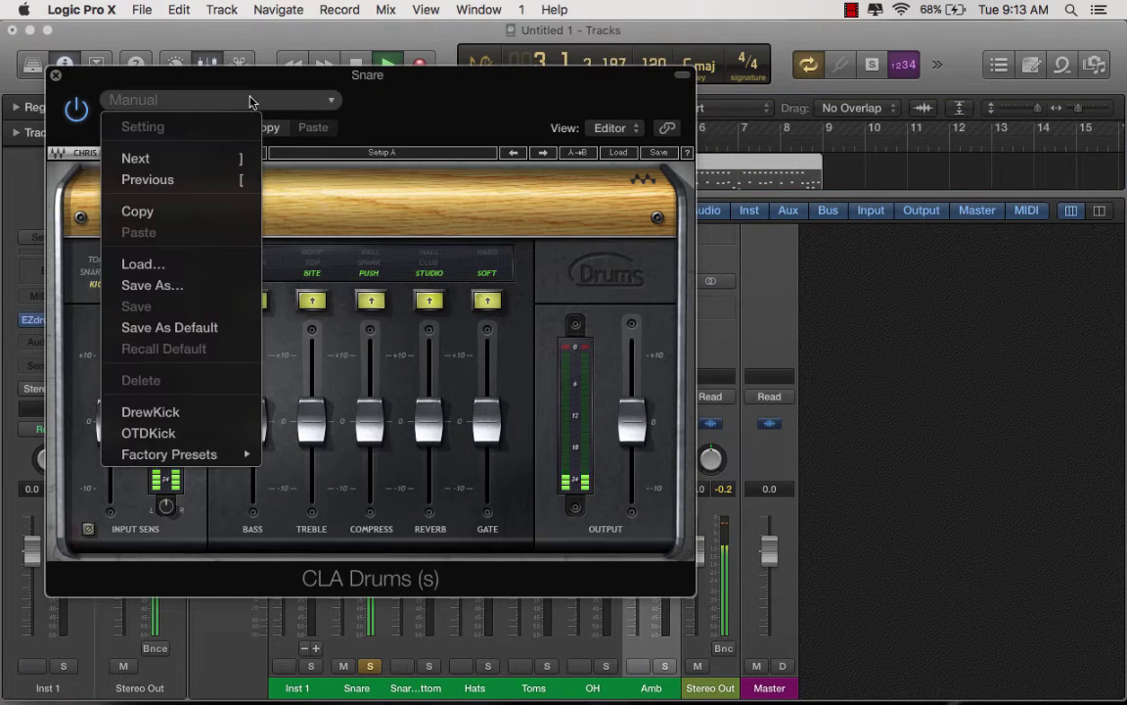
{"action": "mouse_move", "coordinate": [199, 456]}
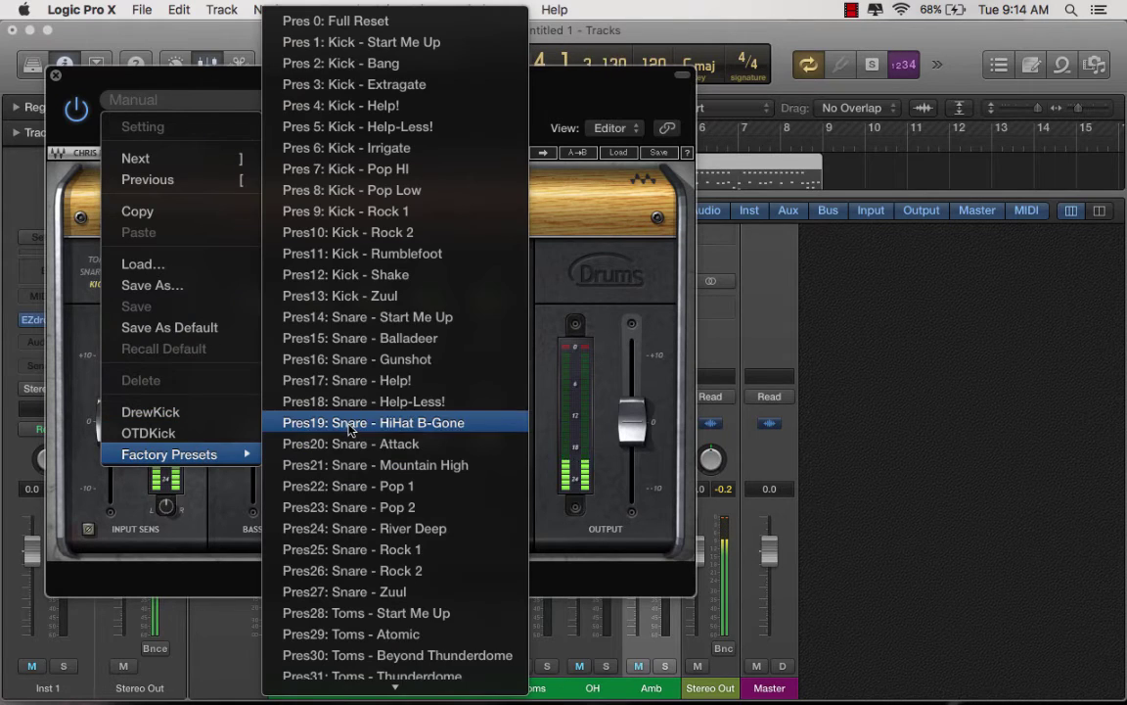
{"action": "left_click", "coordinate": [367, 362]}
{"action": "left_click", "coordinate": [235, 107]}
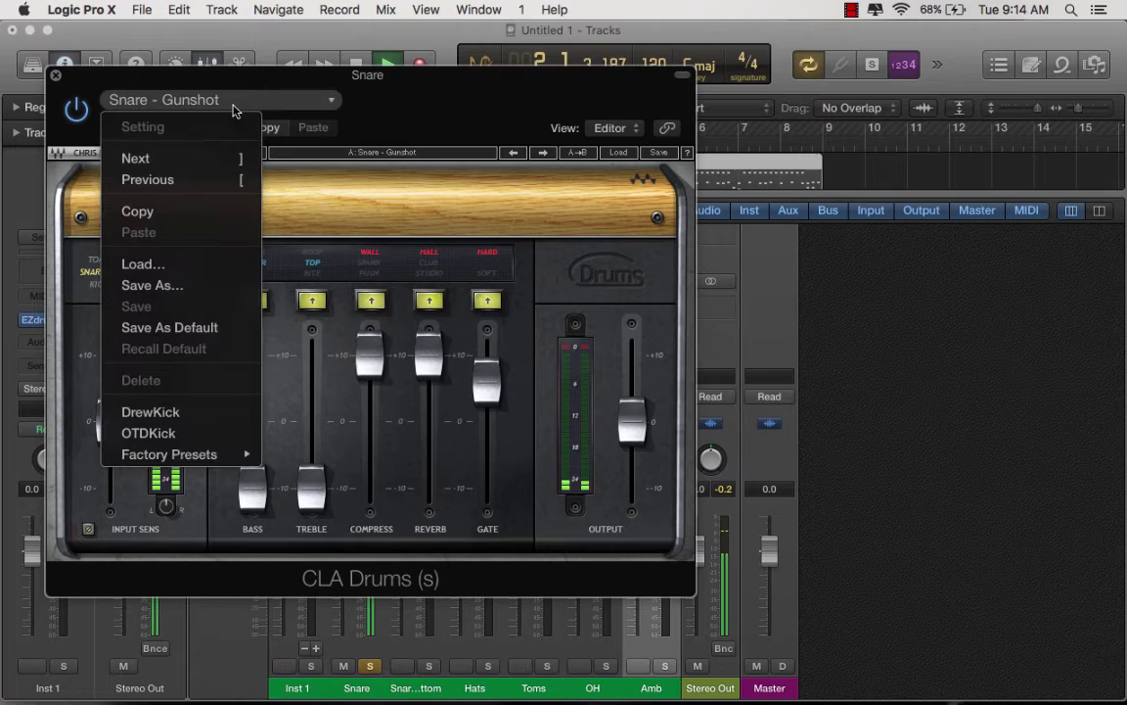
{"action": "mouse_move", "coordinate": [225, 458]}
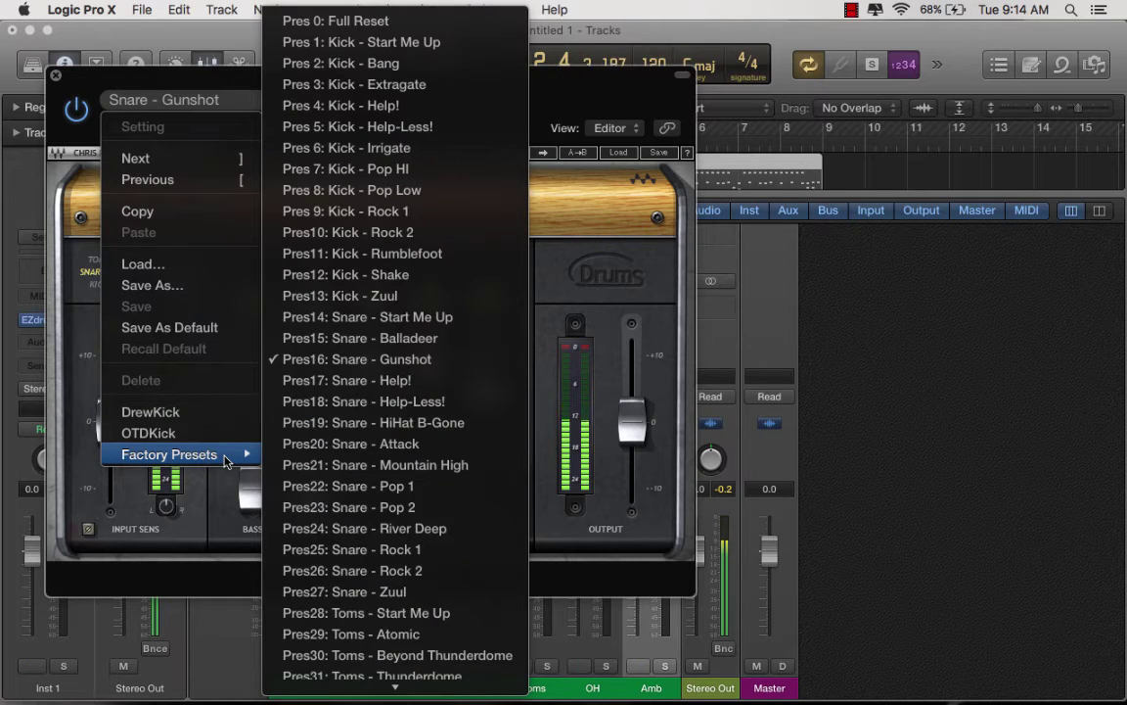
{"action": "left_click", "coordinate": [343, 443]}
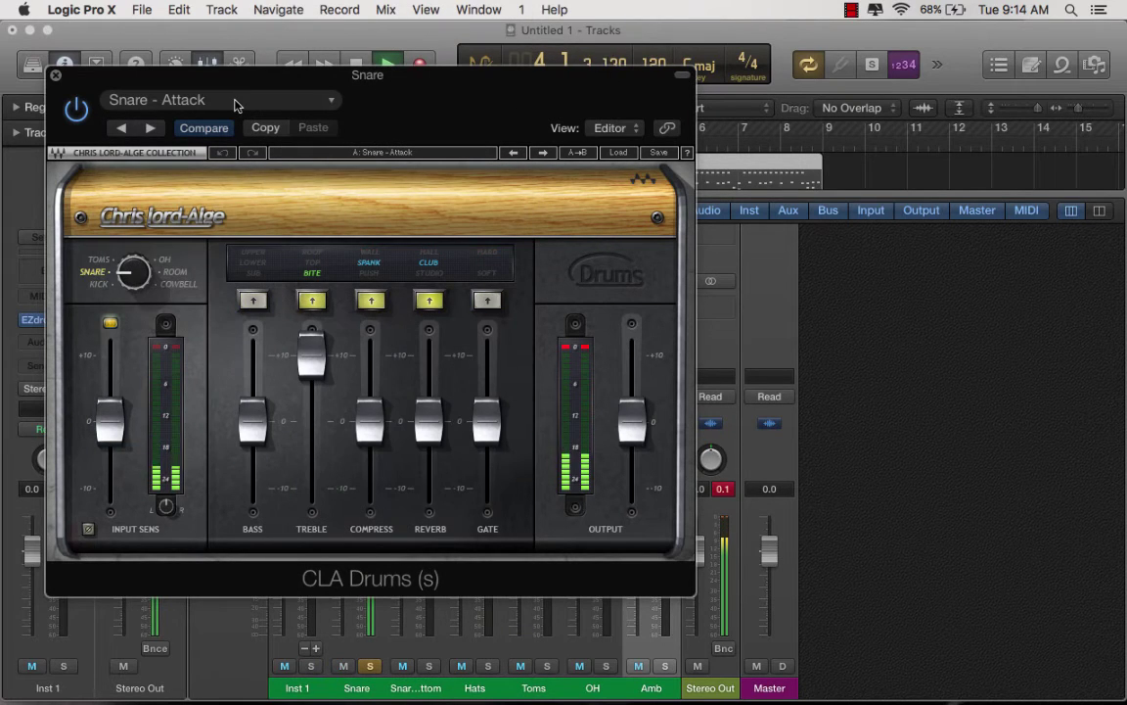
{"action": "left_click", "coordinate": [235, 106]}
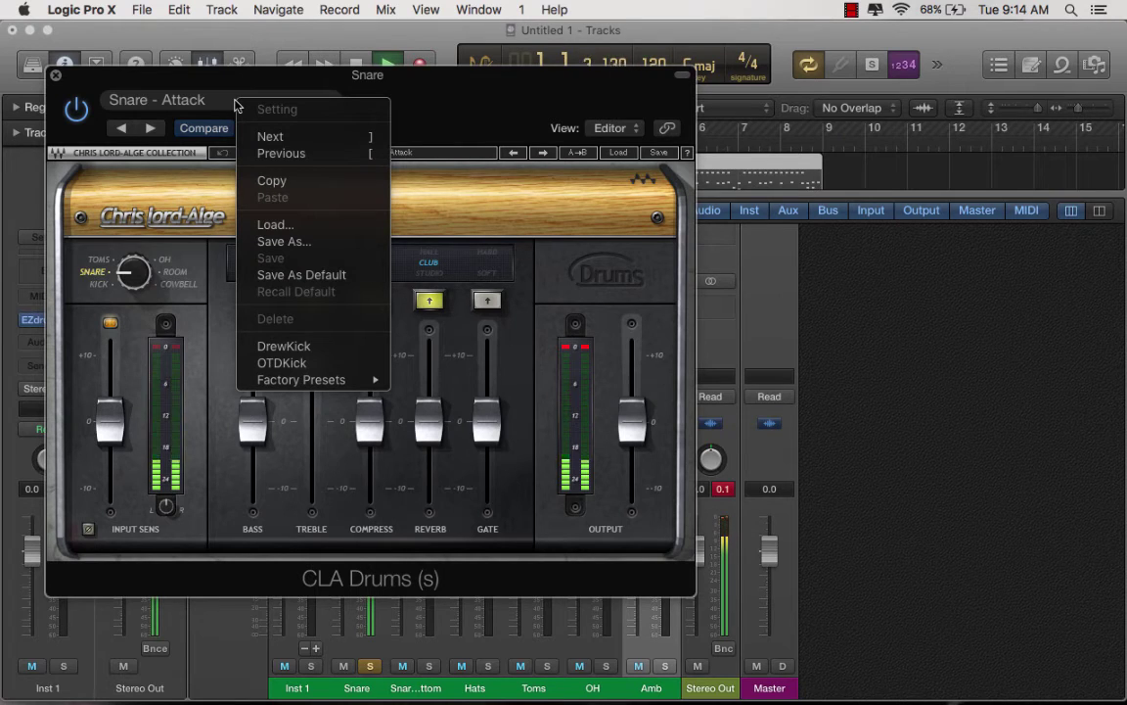
{"action": "left_click", "coordinate": [235, 103]}
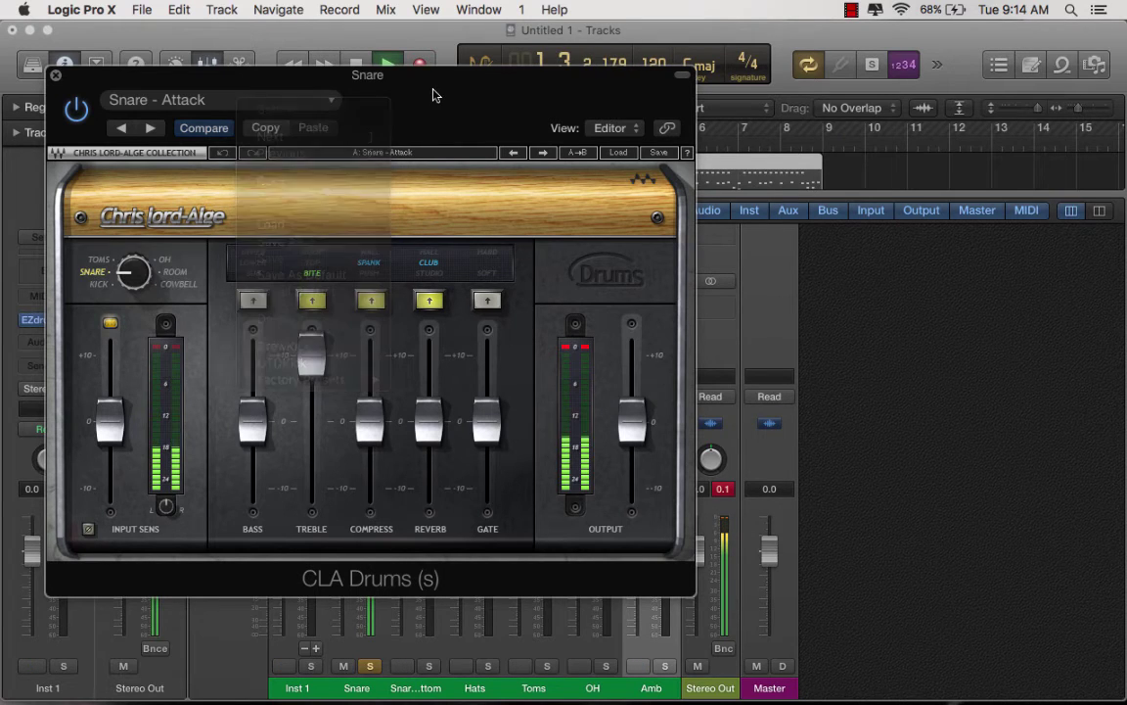
{"action": "left_click", "coordinate": [56, 75]}
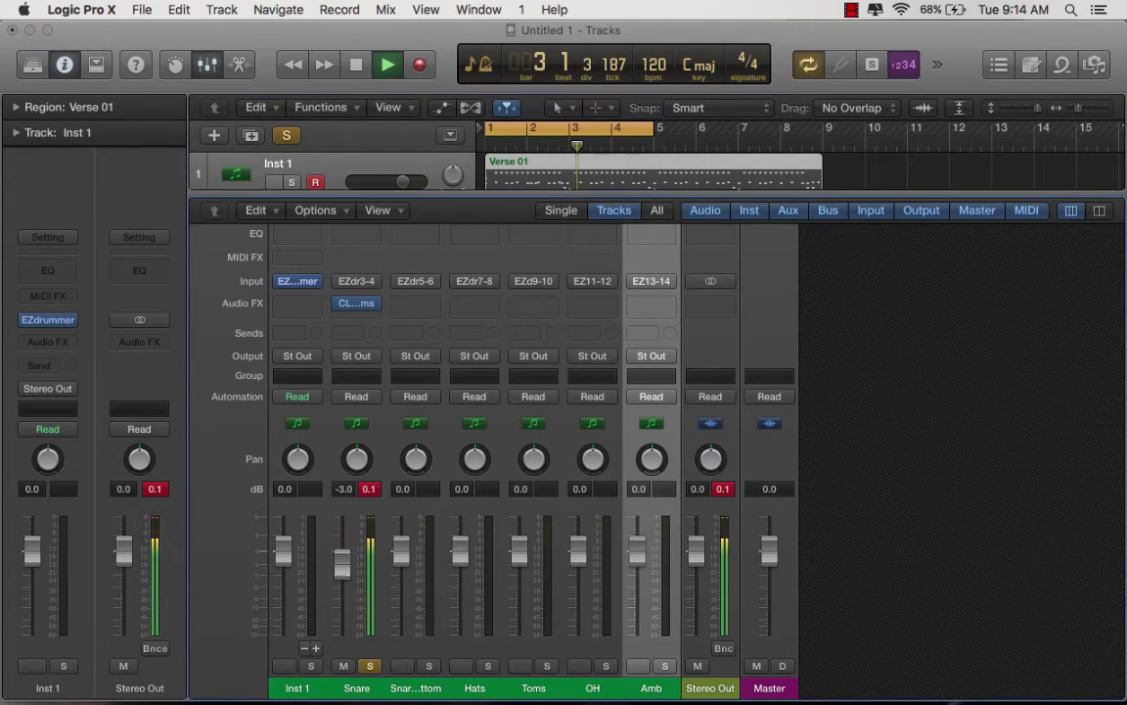
Lower the Snare fader to -3.7 dB, unsolo it and stop playback.
{"action": "left_click_drag", "start_coordinate": [342, 550], "coordinate": [341, 562]}
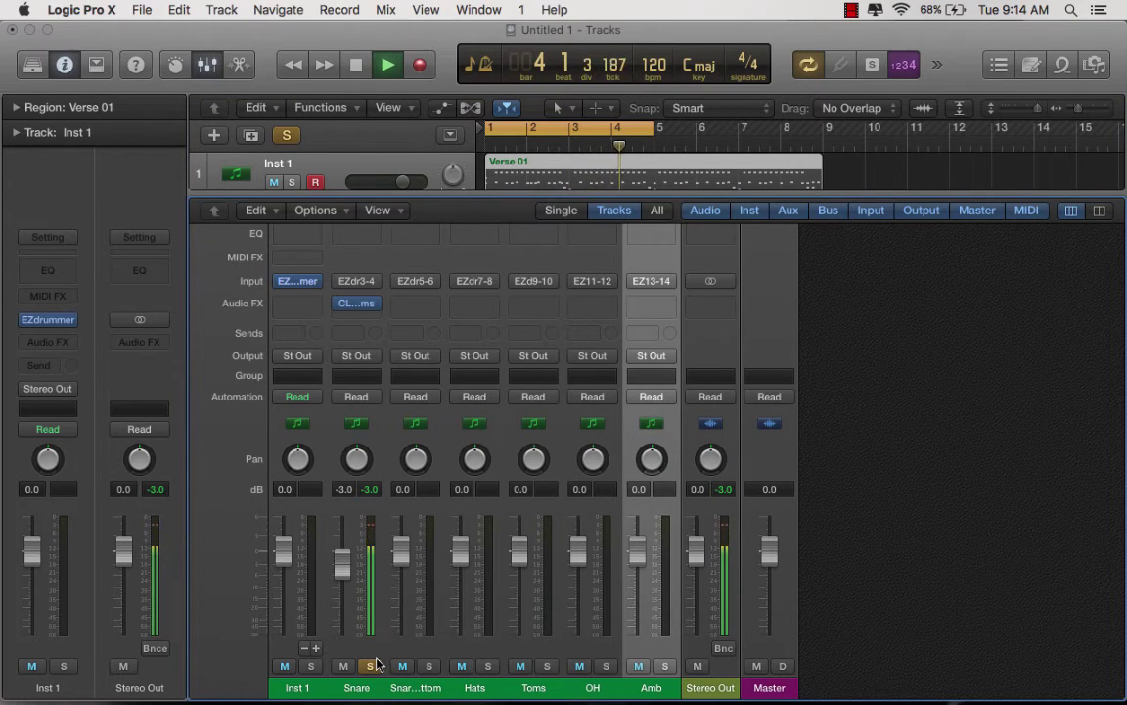
{"action": "left_click", "coordinate": [370, 666]}
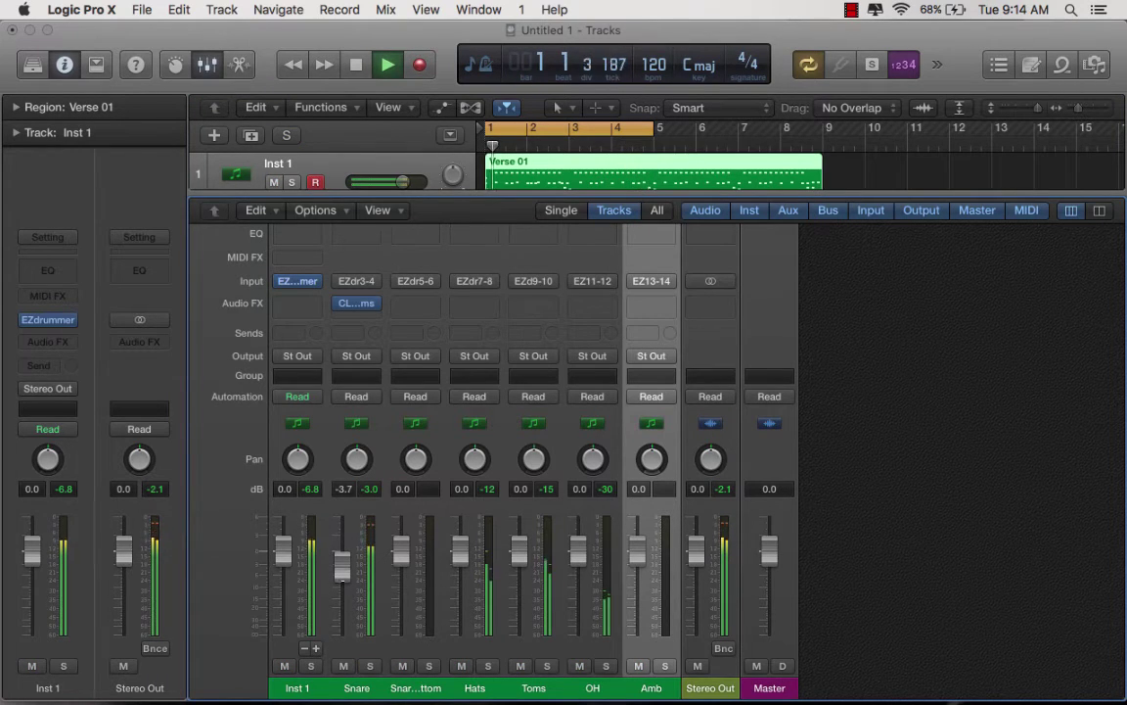
{"action": "left_click_drag", "start_coordinate": [343, 578], "coordinate": [343, 586]}
{"action": "key", "text": "space"}
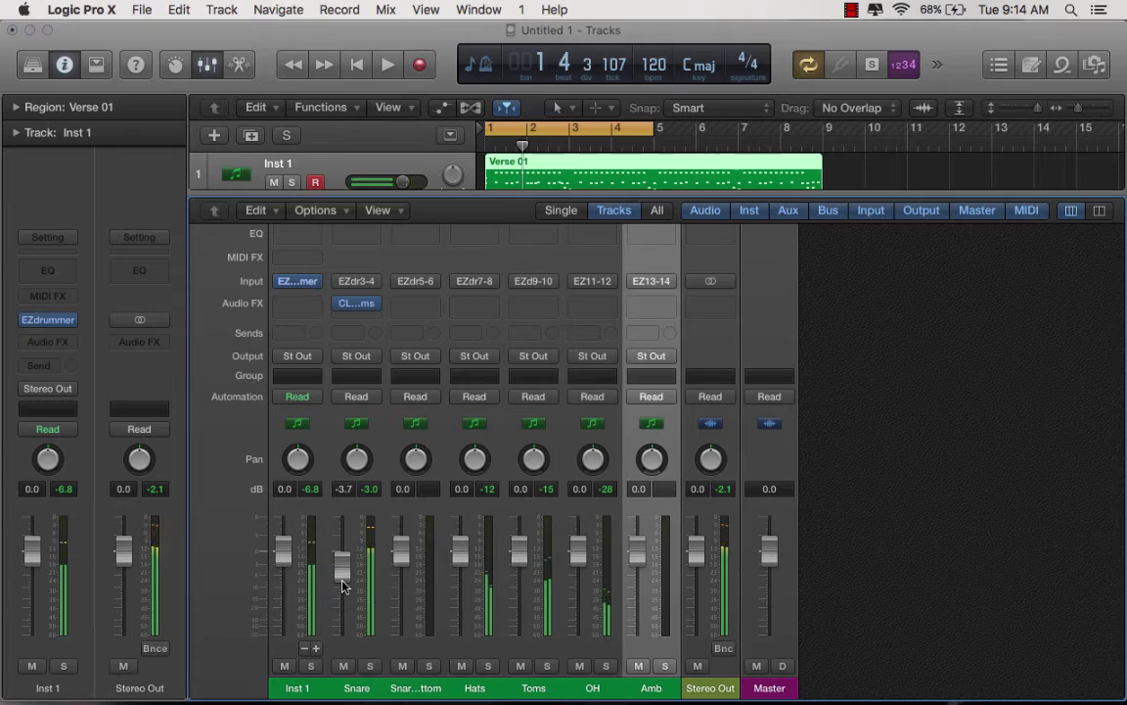
{"action": "mouse_move", "coordinate": [350, 311]}
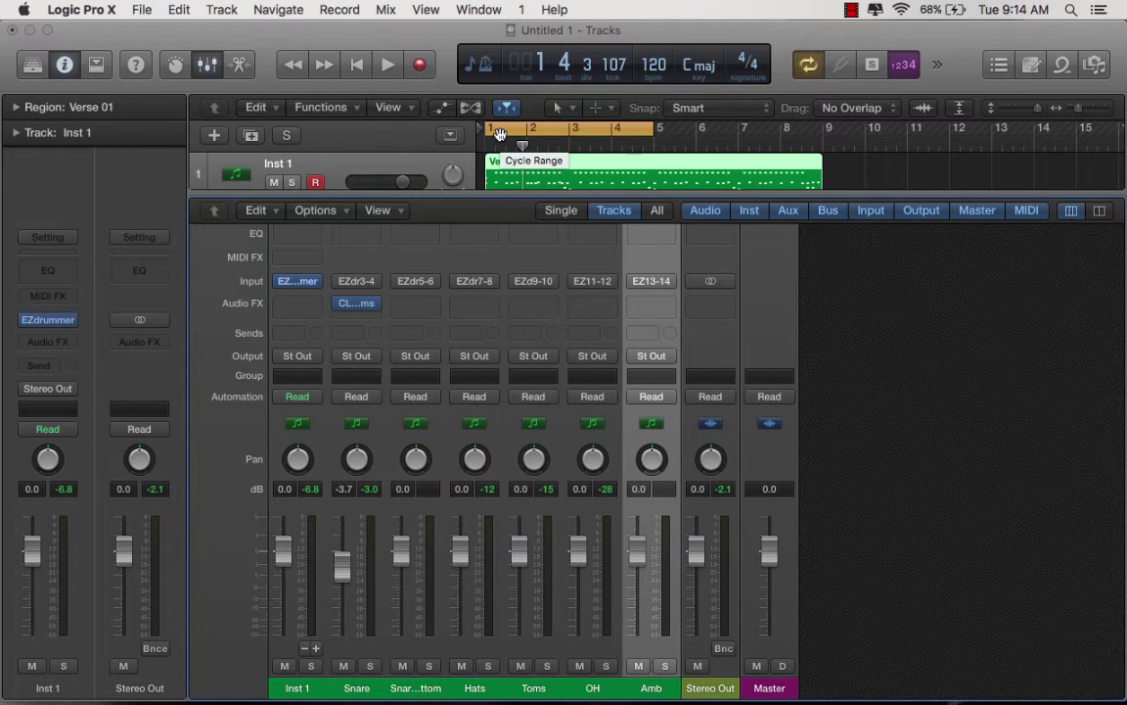
{"action": "left_click", "coordinate": [49, 320]}
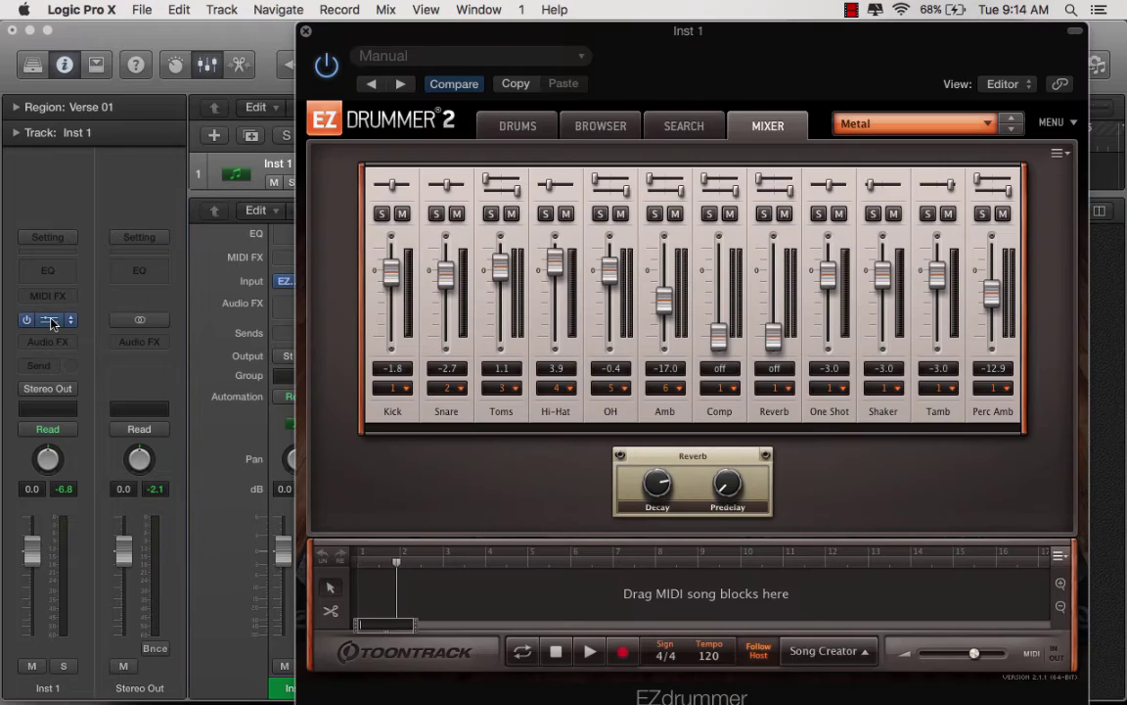
{"action": "left_click", "coordinate": [528, 123]}
{"action": "left_click", "coordinate": [677, 126]}
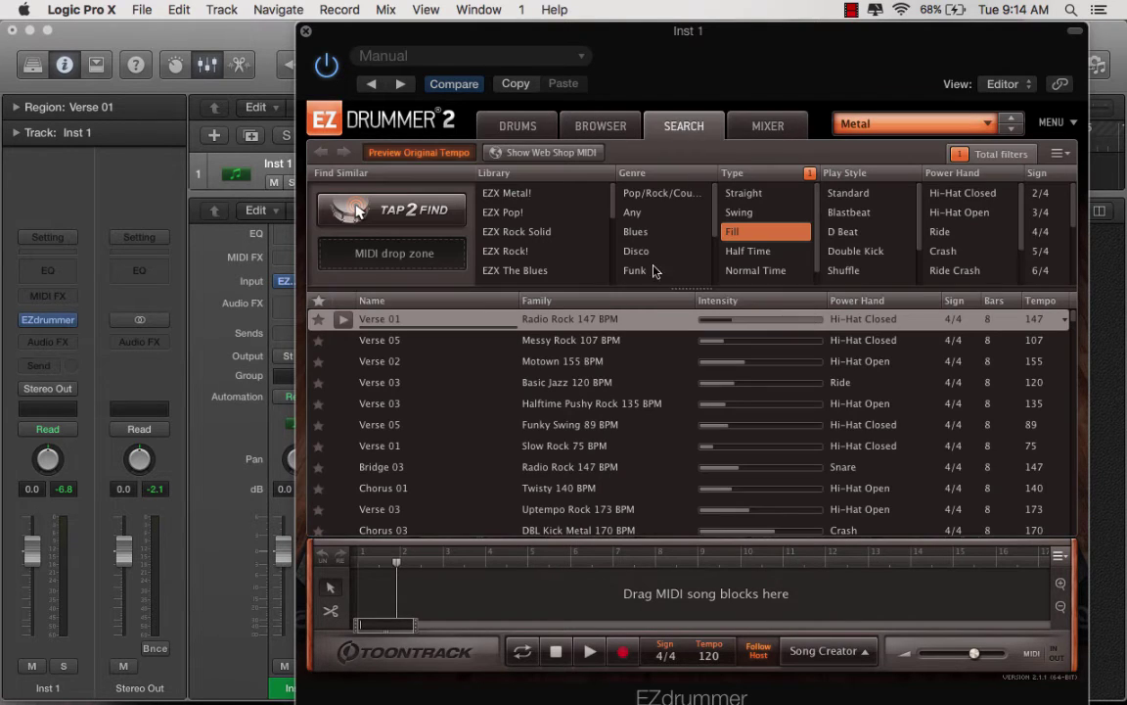
{"action": "scroll", "coordinate": [499, 428], "scroll_direction": "down", "scroll_amount": 5}
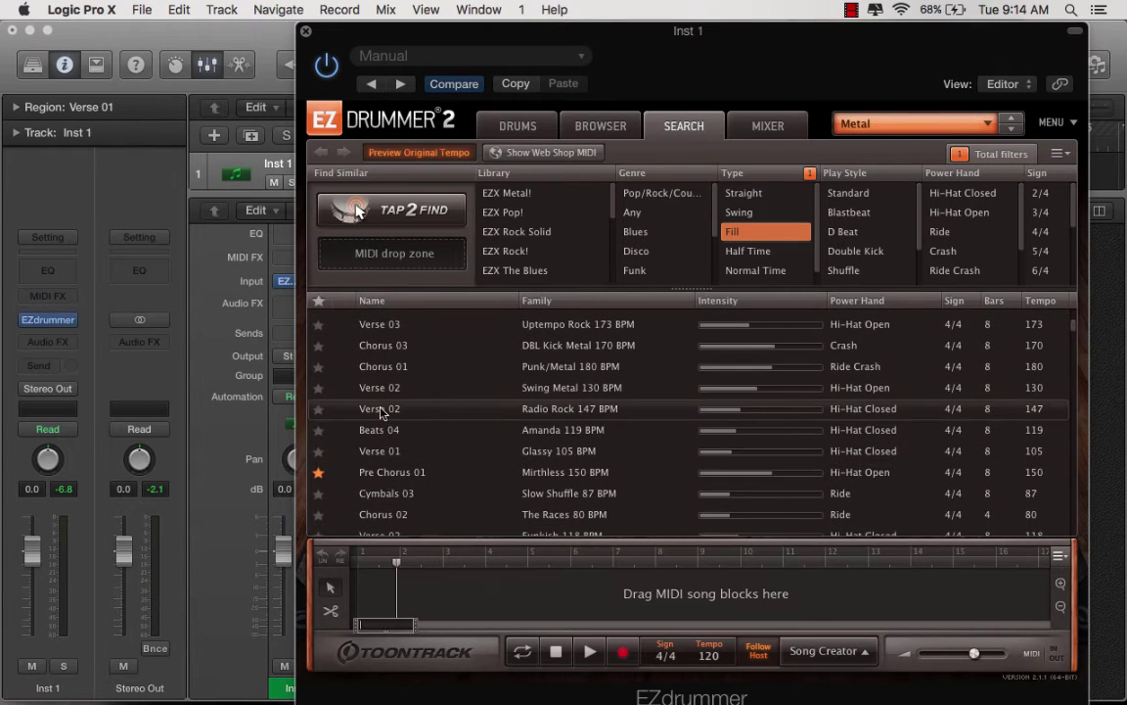
{"action": "scroll", "coordinate": [381, 413], "scroll_direction": "down", "scroll_amount": 3}
{"action": "scroll", "coordinate": [382, 413], "scroll_direction": "down", "scroll_amount": 2}
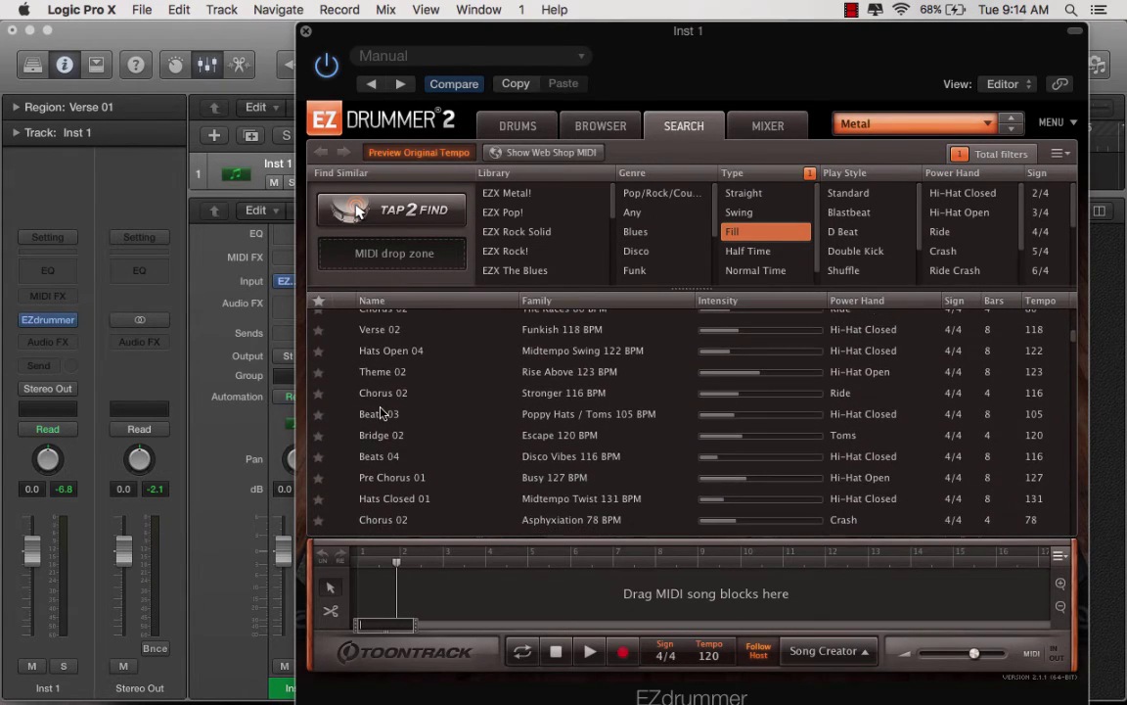
{"action": "left_click", "coordinate": [307, 35]}
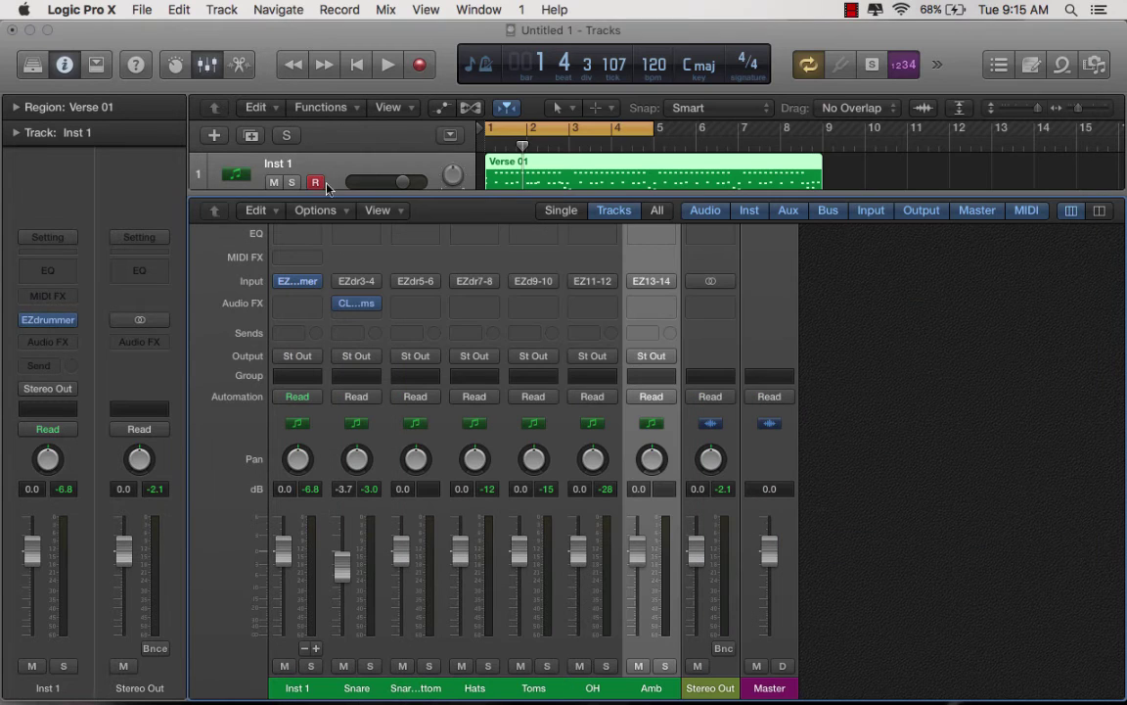
Open the Verse 01 region in the Piano Roll and turn cycle mode off.
{"action": "double_click", "coordinate": [487, 179]}
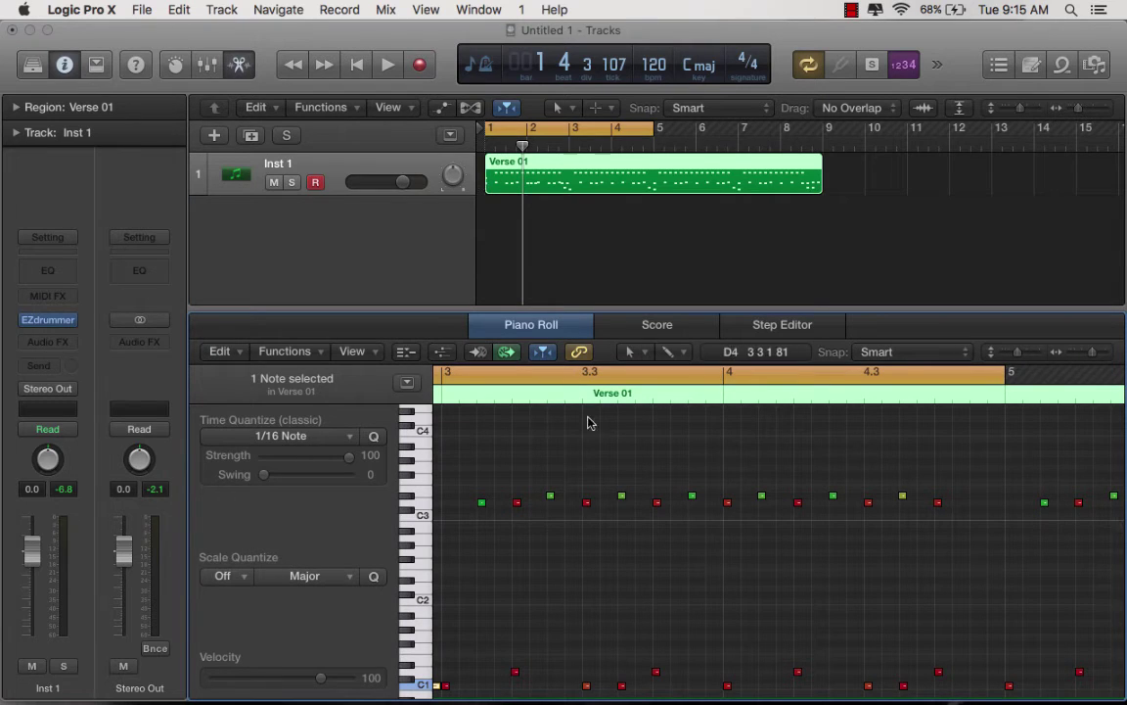
{"action": "left_click", "coordinate": [586, 375]}
{"action": "scroll", "coordinate": [533, 450], "scroll_direction": "down", "scroll_amount": 2}
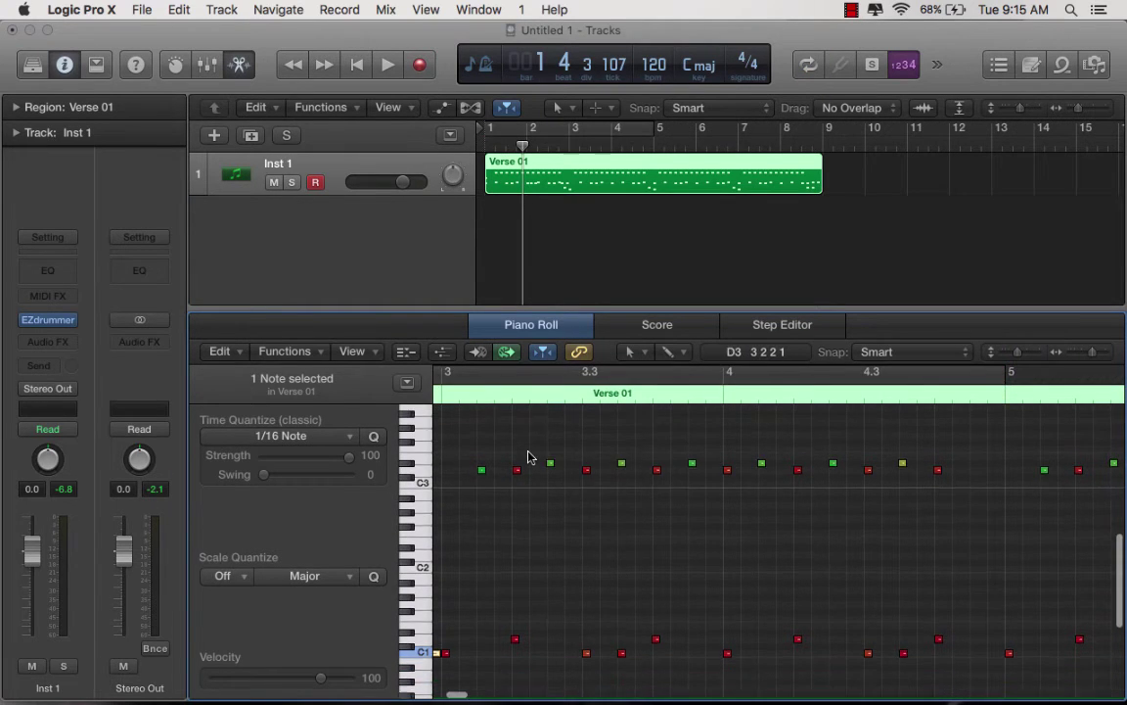
{"action": "scroll", "coordinate": [528, 457], "scroll_direction": "right", "scroll_amount": 5}
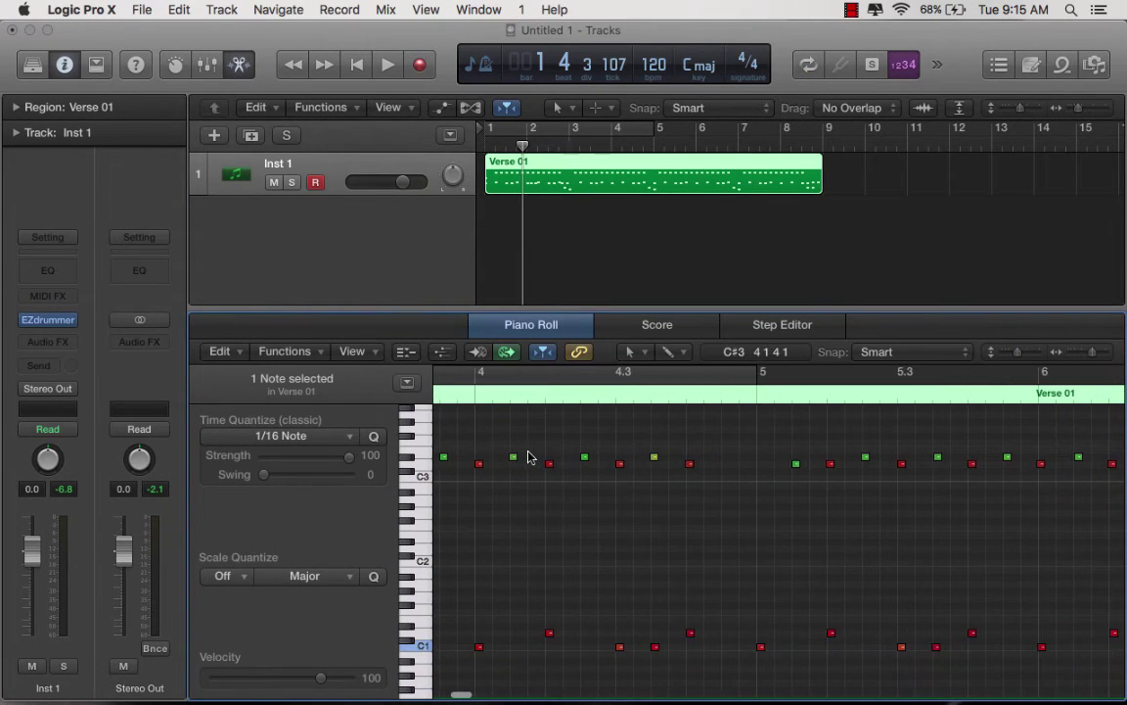
Select the Verse 01 region and dismiss its context menu without exporting.
{"action": "left_click", "coordinate": [559, 184]}
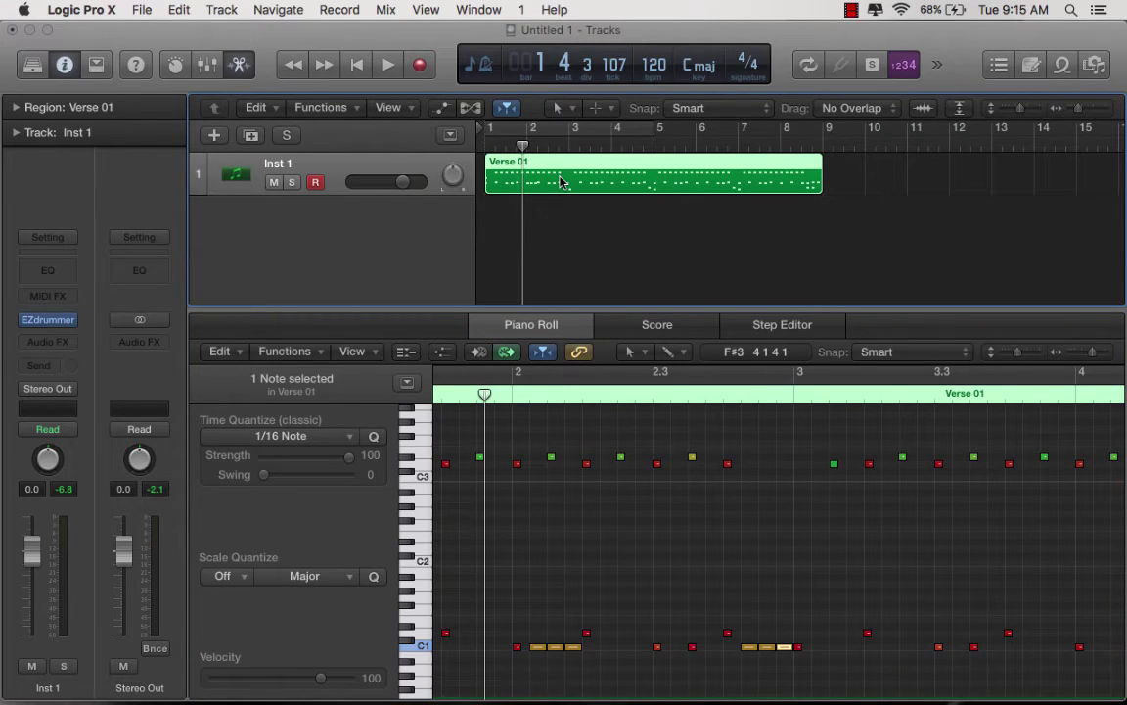
{"action": "right_click", "coordinate": [560, 182]}
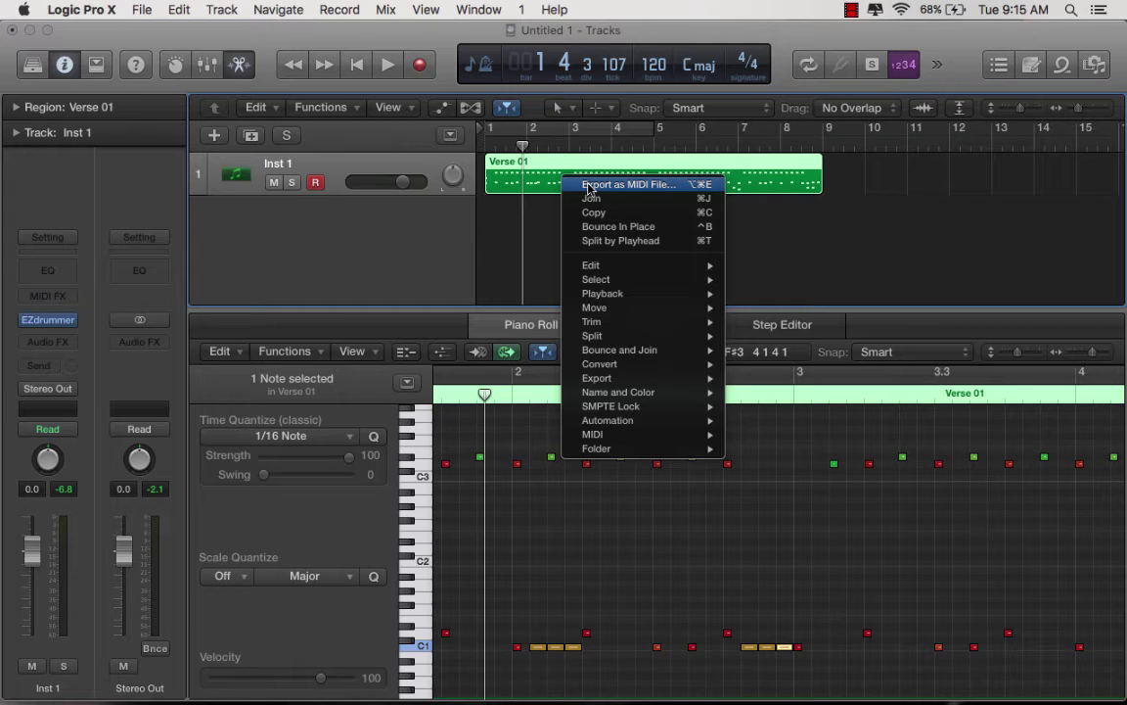
{"action": "left_click", "coordinate": [427, 191]}
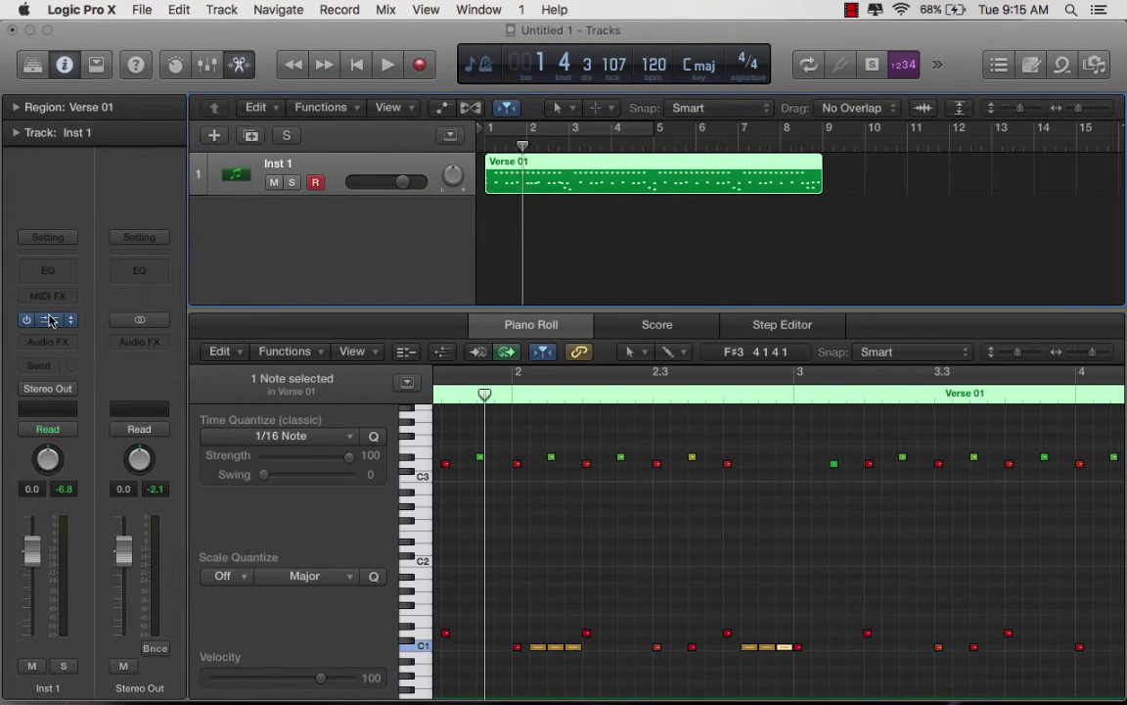
Drag the user MIDI library's half-time groove onto EZdrummer's song track and audition it.
{"action": "left_click", "coordinate": [51, 320]}
{"action": "left_click", "coordinate": [584, 128]}
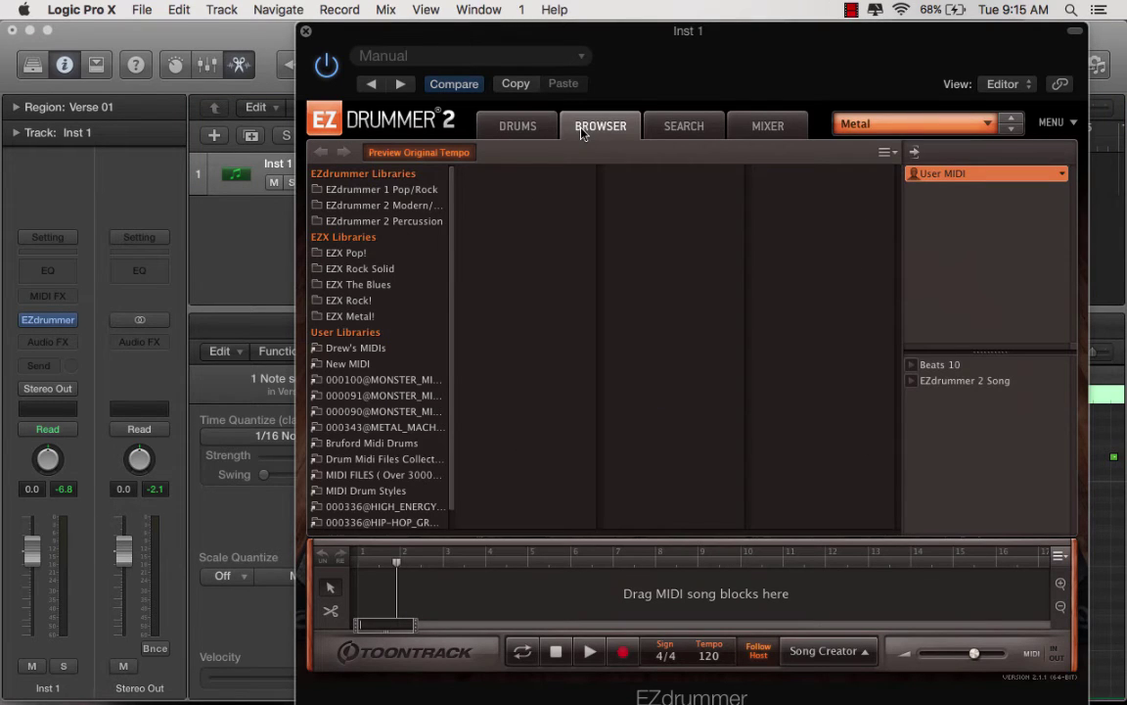
{"action": "left_click", "coordinate": [362, 350]}
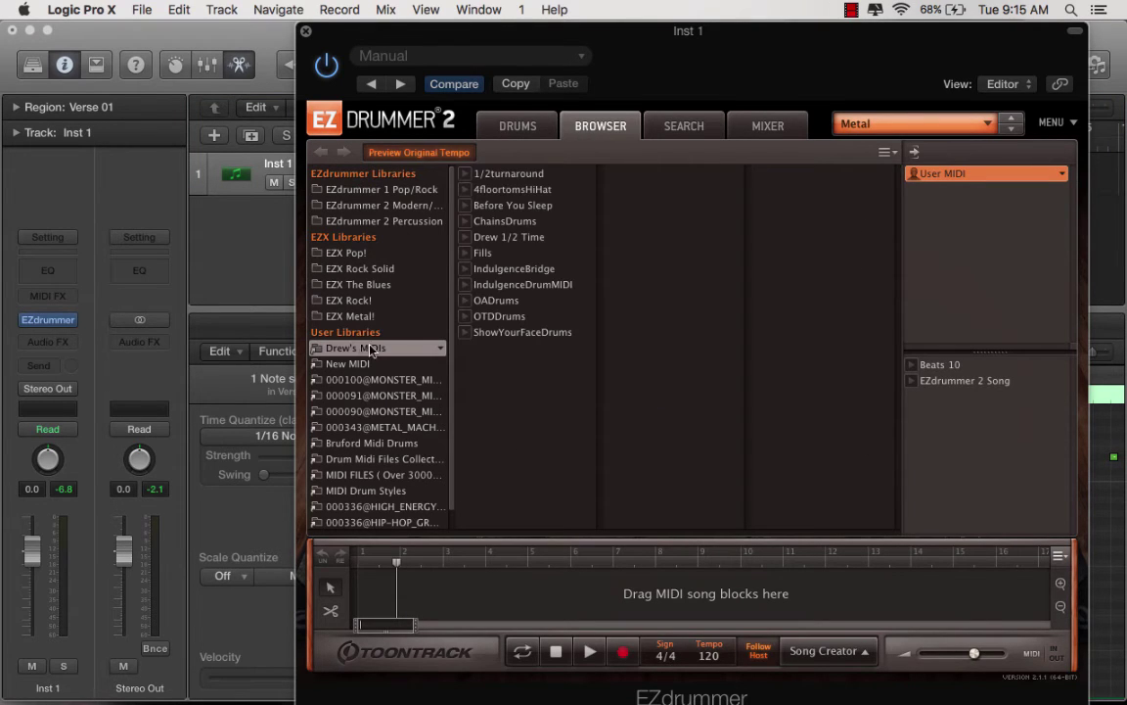
{"action": "left_click", "coordinate": [508, 238]}
{"action": "mouse_move", "coordinate": [508, 238]}
{"action": "left_mouse_down"}
{"action": "mouse_move", "coordinate": [453, 539]}
{"action": "mouse_move", "coordinate": [363, 587]}
{"action": "left_mouse_up"}
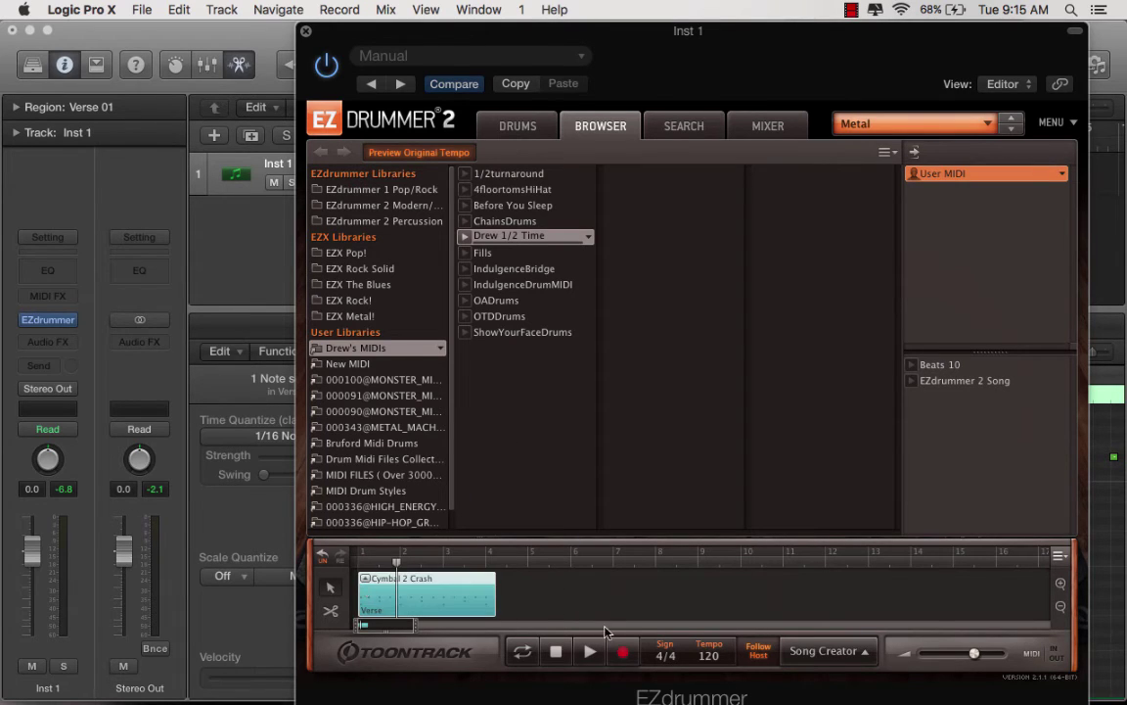
{"action": "key", "text": "space"}
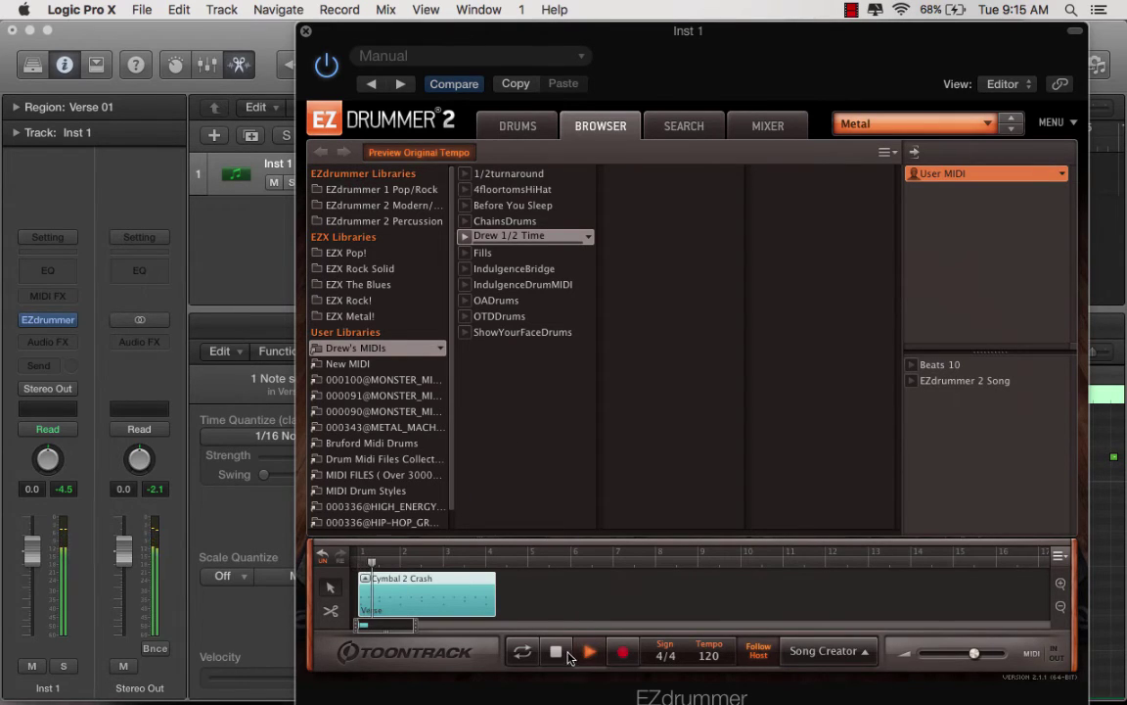
{"action": "left_click", "coordinate": [560, 655]}
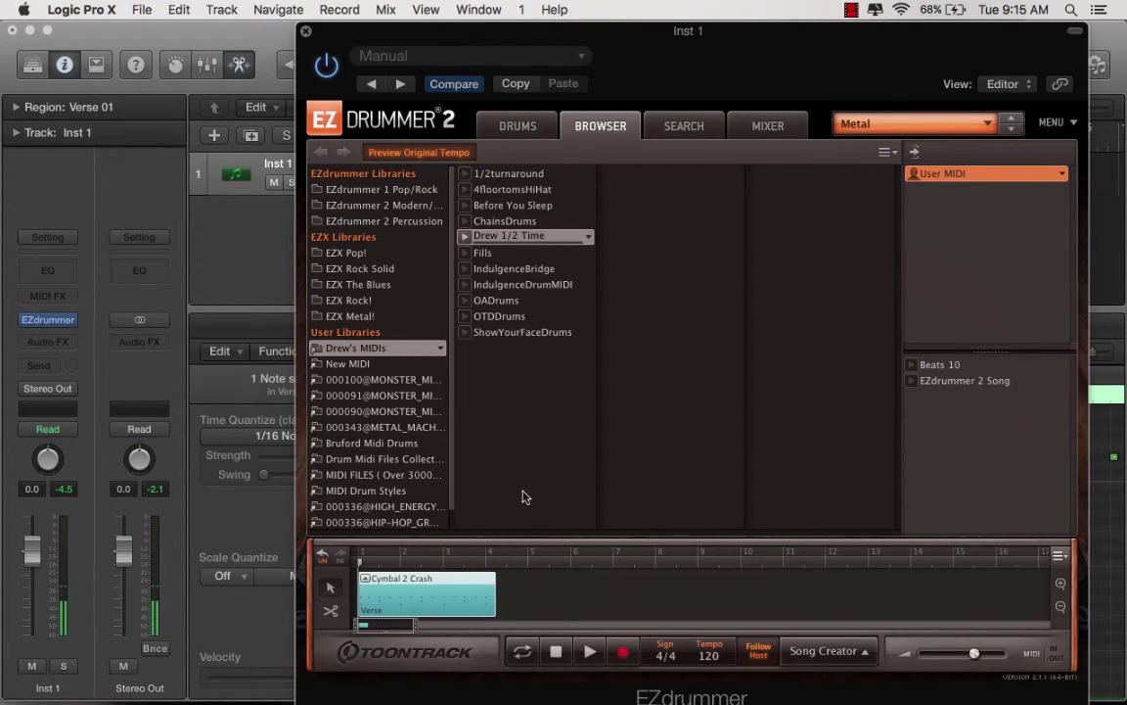
{"action": "left_click_drag", "start_coordinate": [720, 43], "coordinate": [573, 146]}
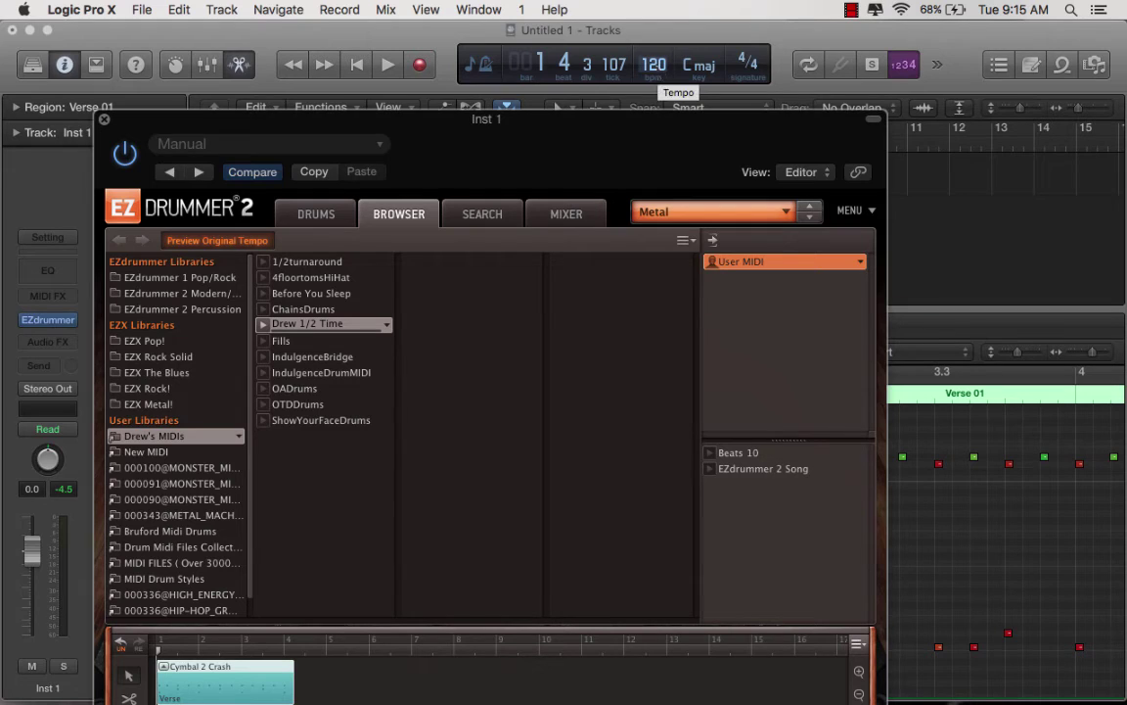
Adjust the project tempo and preview the Cymbal 2 Crash pattern from EZdrummer's transport.
{"action": "key", "text": "super+w"}
{"action": "left_click_drag", "start_coordinate": [653, 65], "coordinate": [653, 59]}
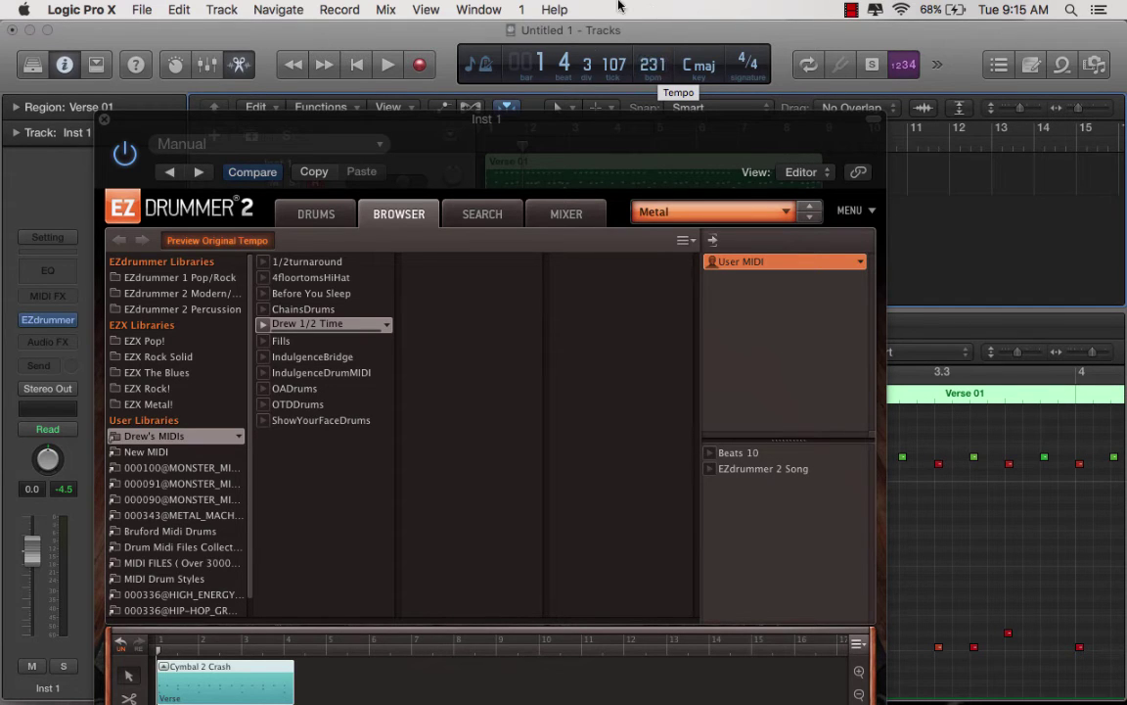
{"action": "left_click_drag", "start_coordinate": [456, 135], "coordinate": [489, 29]}
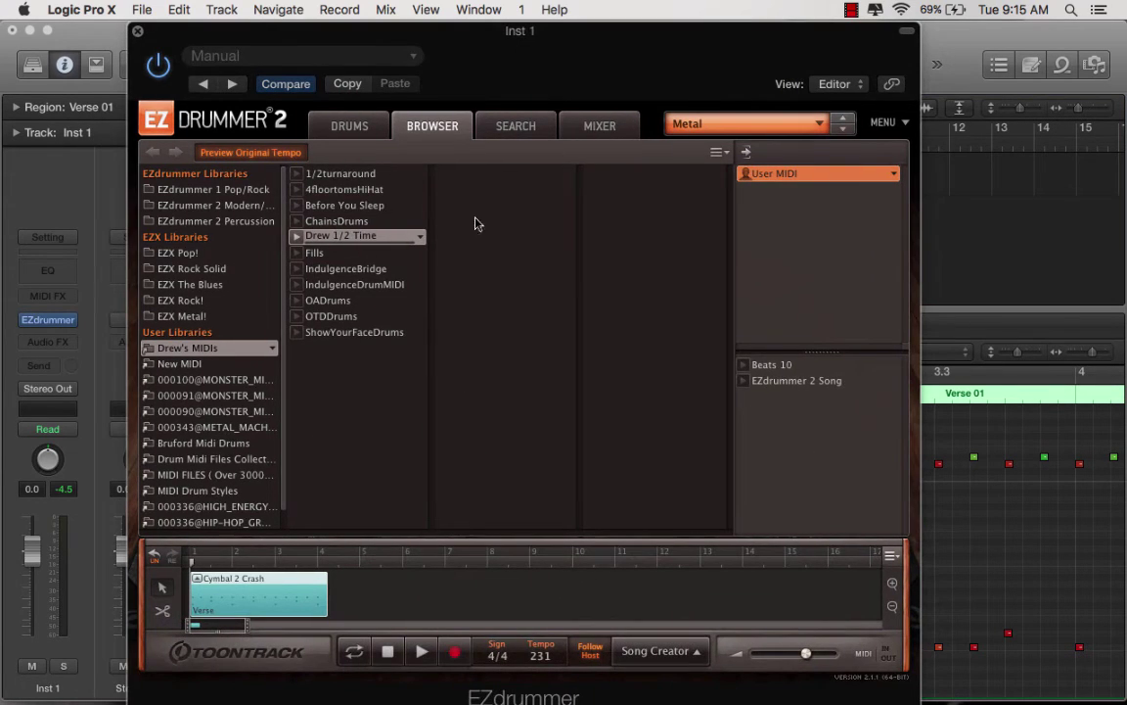
{"action": "left_click", "coordinate": [422, 652]}
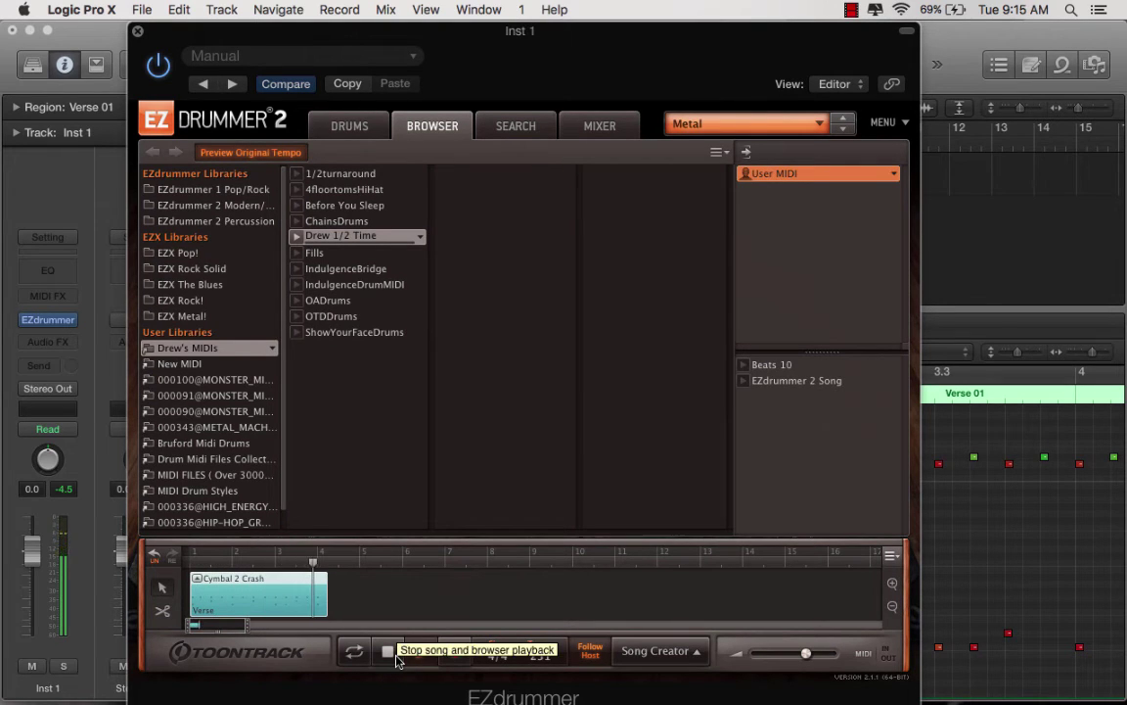
{"action": "left_click", "coordinate": [387, 652]}
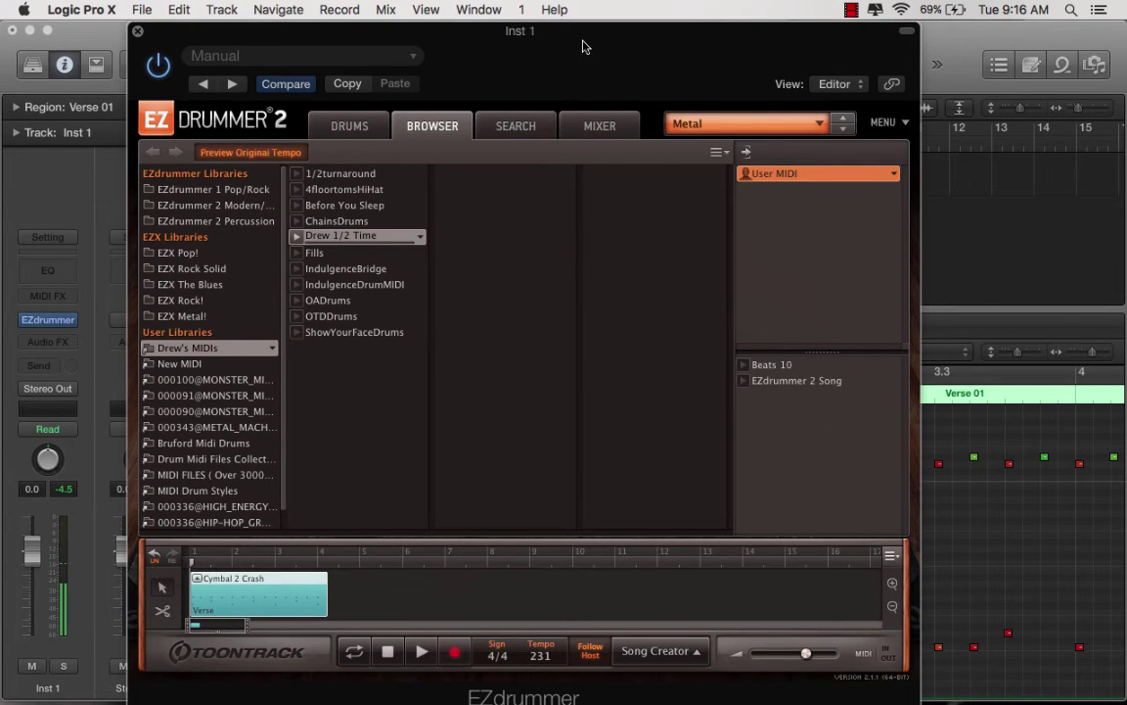
{"action": "left_click_drag", "start_coordinate": [587, 45], "coordinate": [592, 185]}
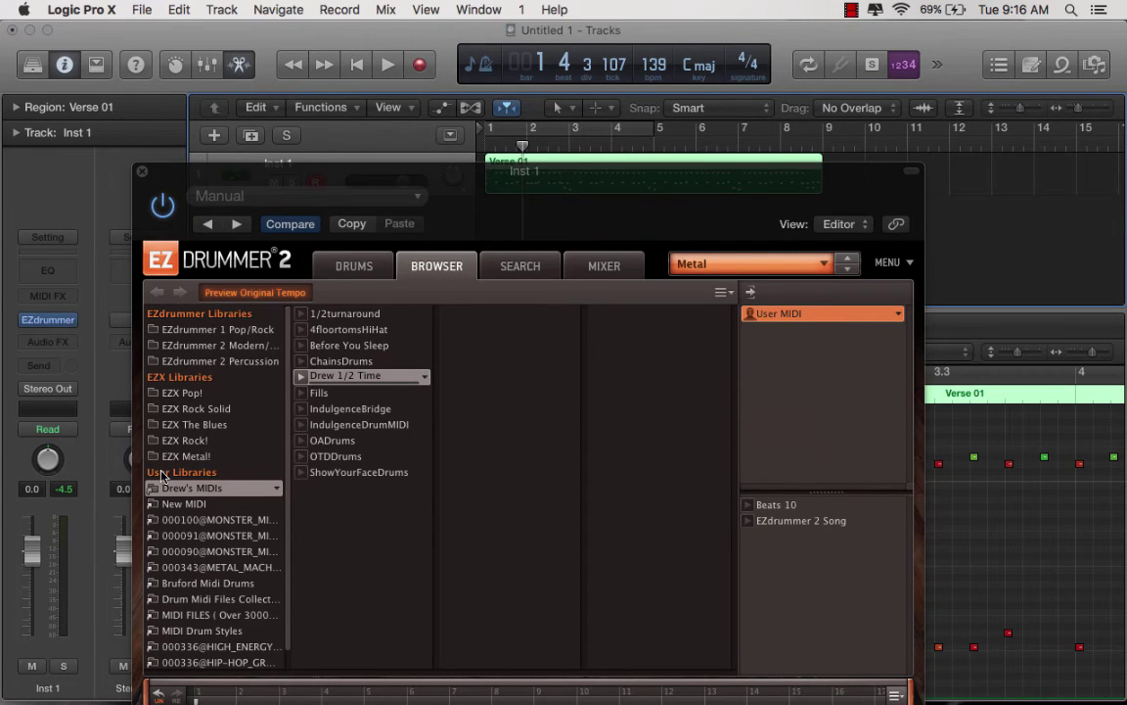
Show EZdrummer's Search results and briefly open the crash block's play style editor.
{"action": "left_click", "coordinate": [533, 268]}
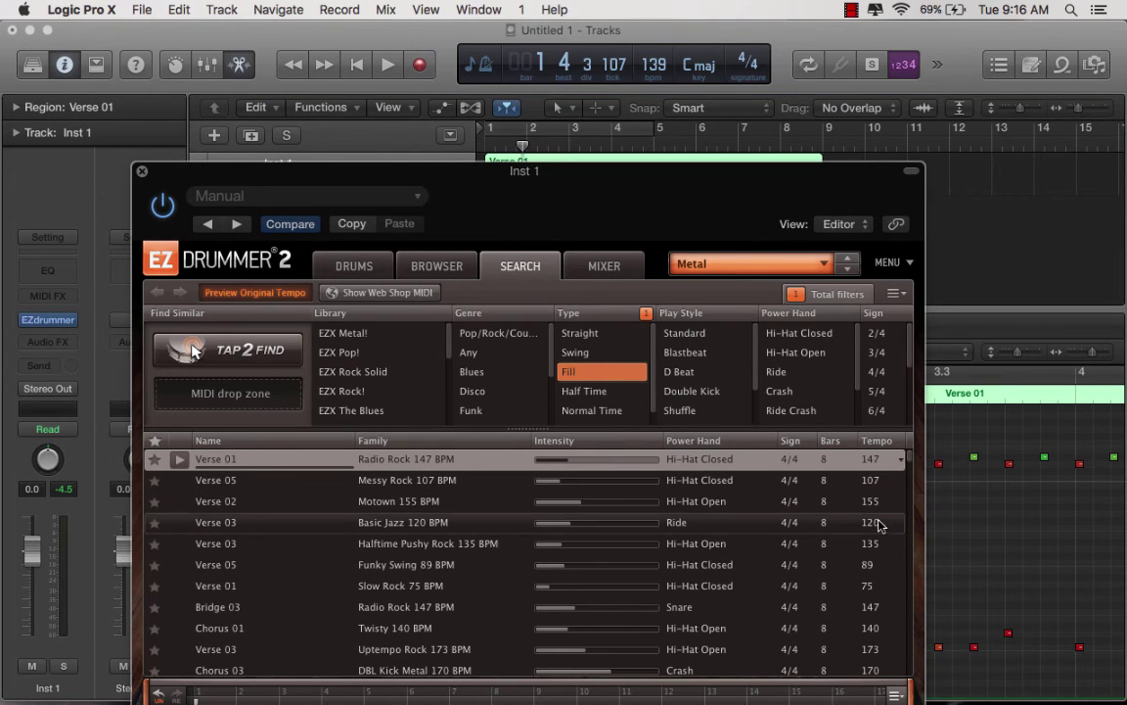
{"action": "left_click_drag", "start_coordinate": [754, 182], "coordinate": [693, 42]}
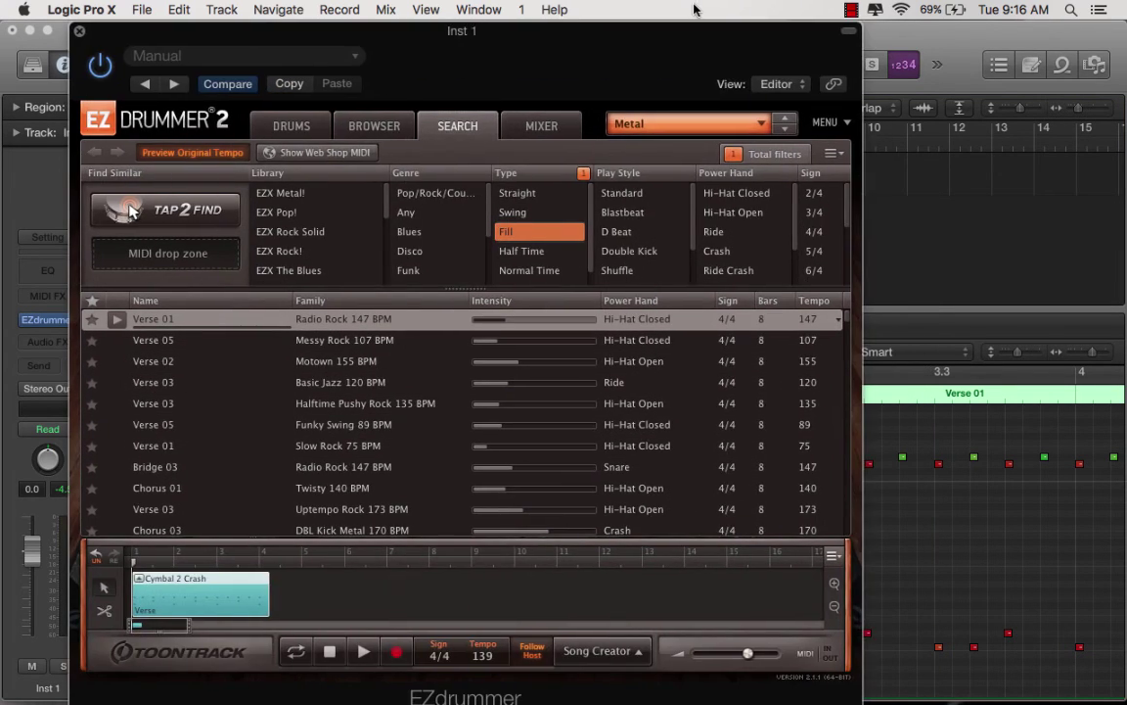
{"action": "left_click", "coordinate": [140, 580]}
{"action": "left_click", "coordinate": [140, 579]}
Check the Cymbal 2 Crash block's Change Tempo option, leave it unchanged, and close EZdrummer.
{"action": "right_click", "coordinate": [164, 596]}
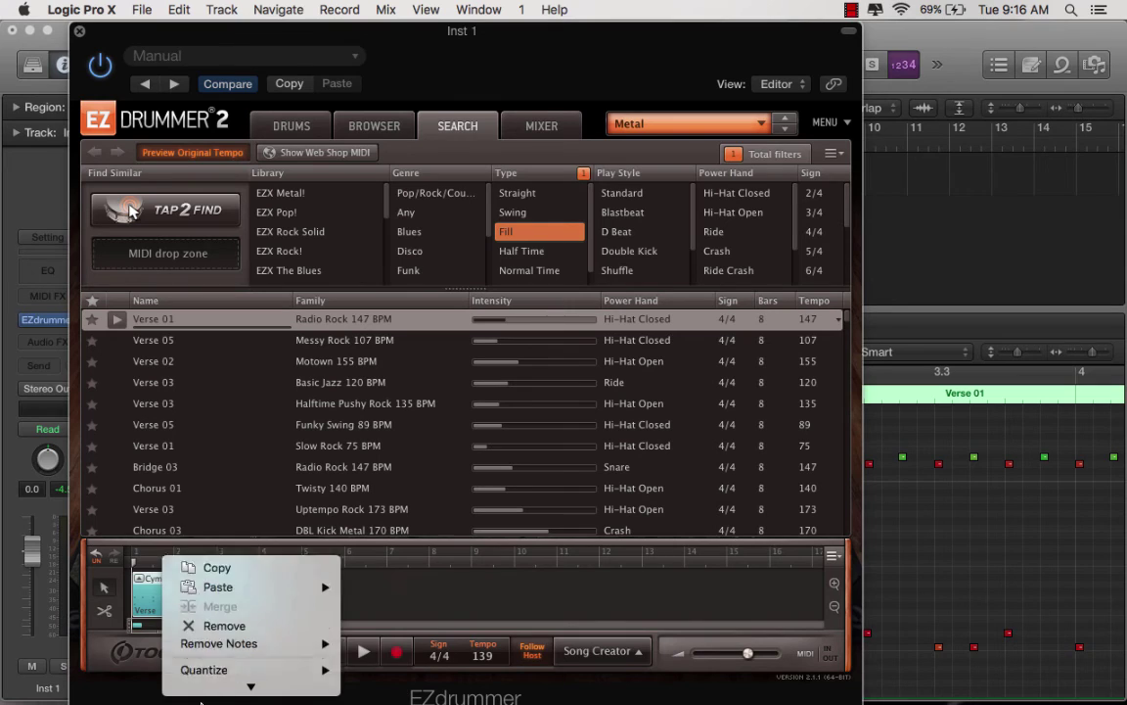
{"action": "mouse_move", "coordinate": [235, 575]}
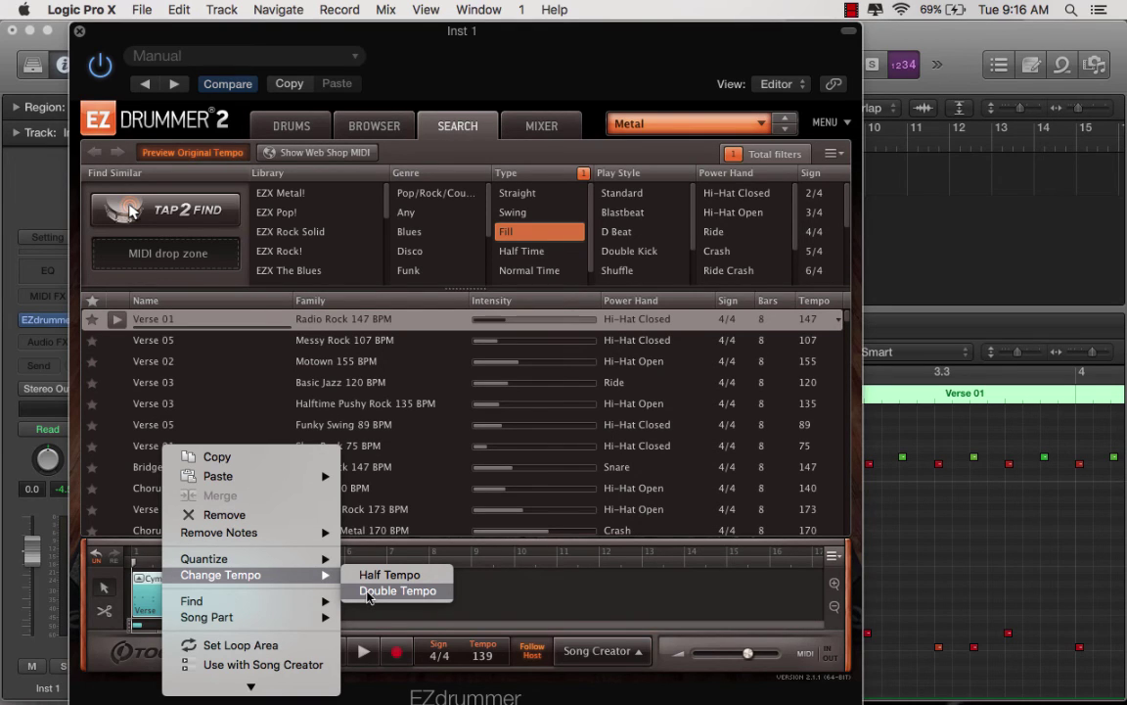
{"action": "left_click", "coordinate": [478, 587]}
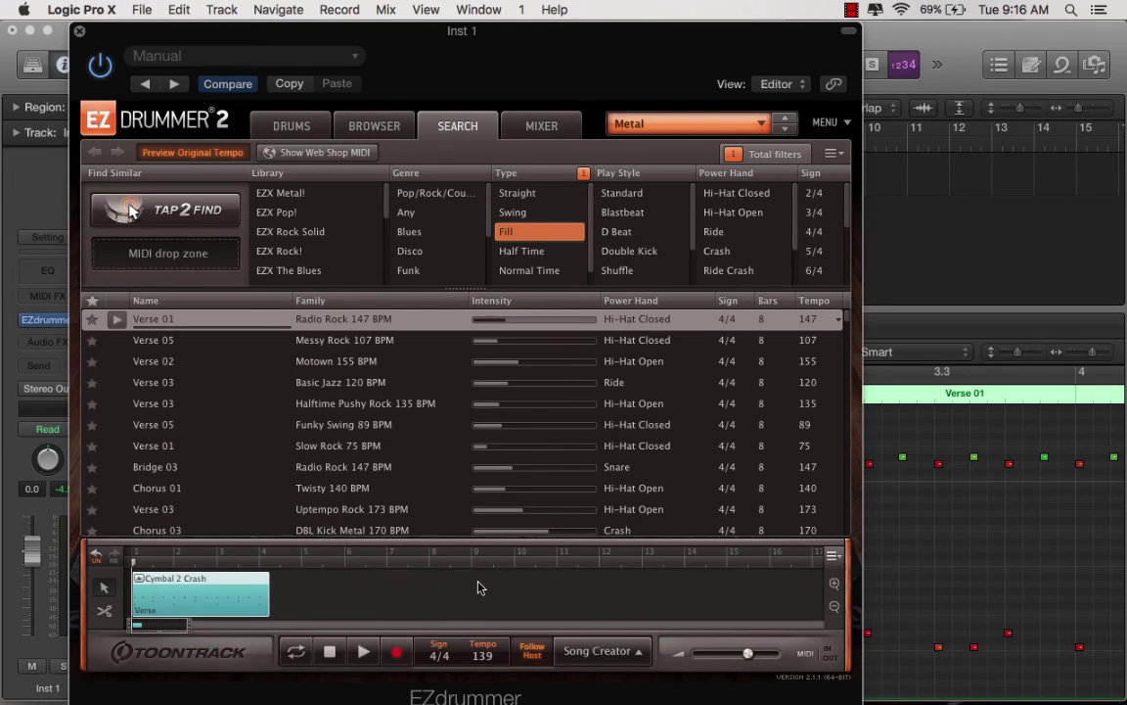
{"action": "left_click", "coordinate": [81, 34]}
{"action": "scroll", "coordinate": [577, 525], "scroll_direction": "down", "scroll_amount": 3}
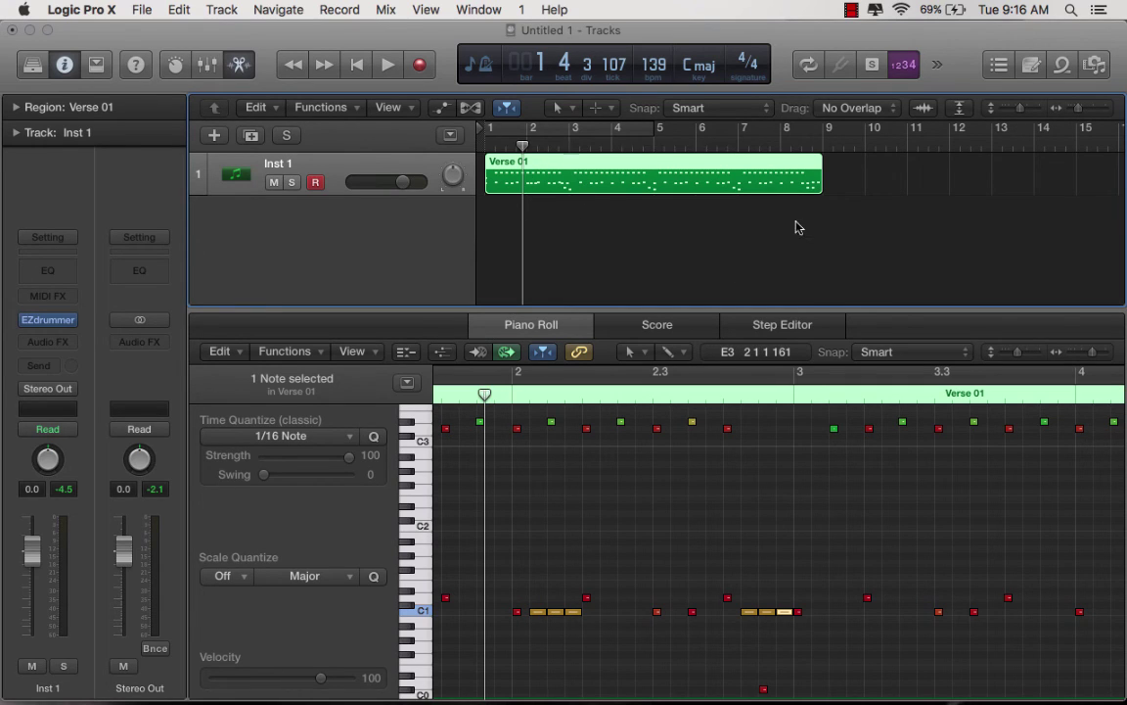
Delete the Verse 01 region and enlarge the Piano Roll area.
{"action": "scroll", "coordinate": [624, 483], "scroll_direction": "right", "scroll_amount": 10}
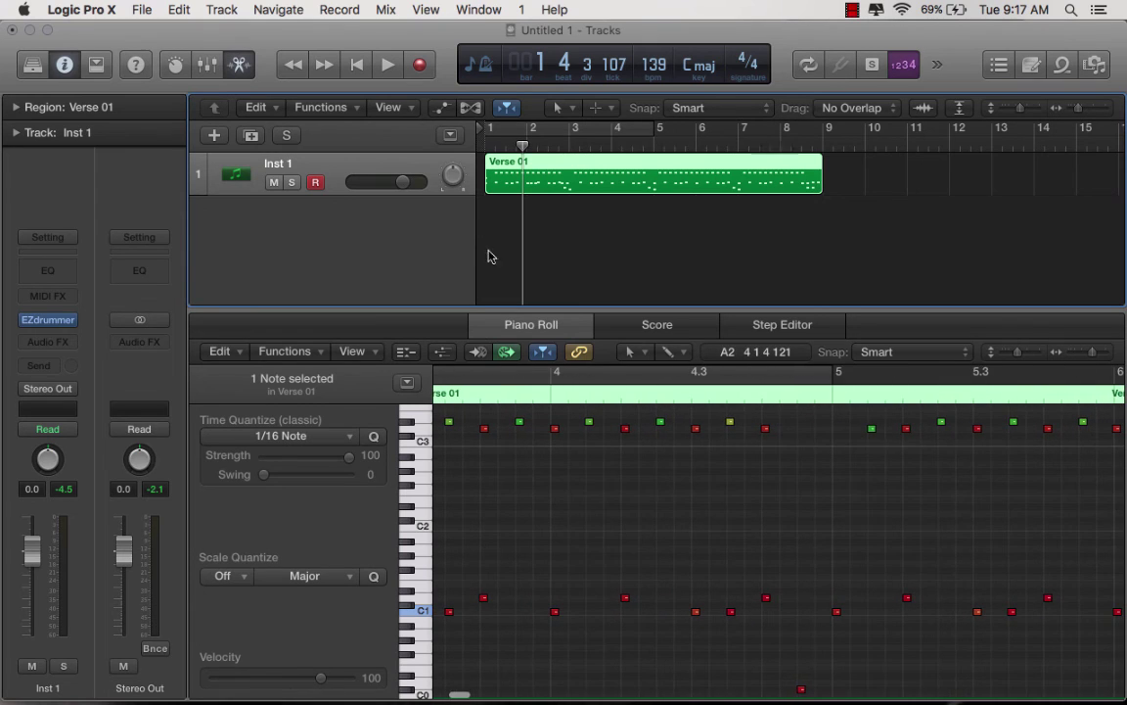
{"action": "key", "text": "Delete"}
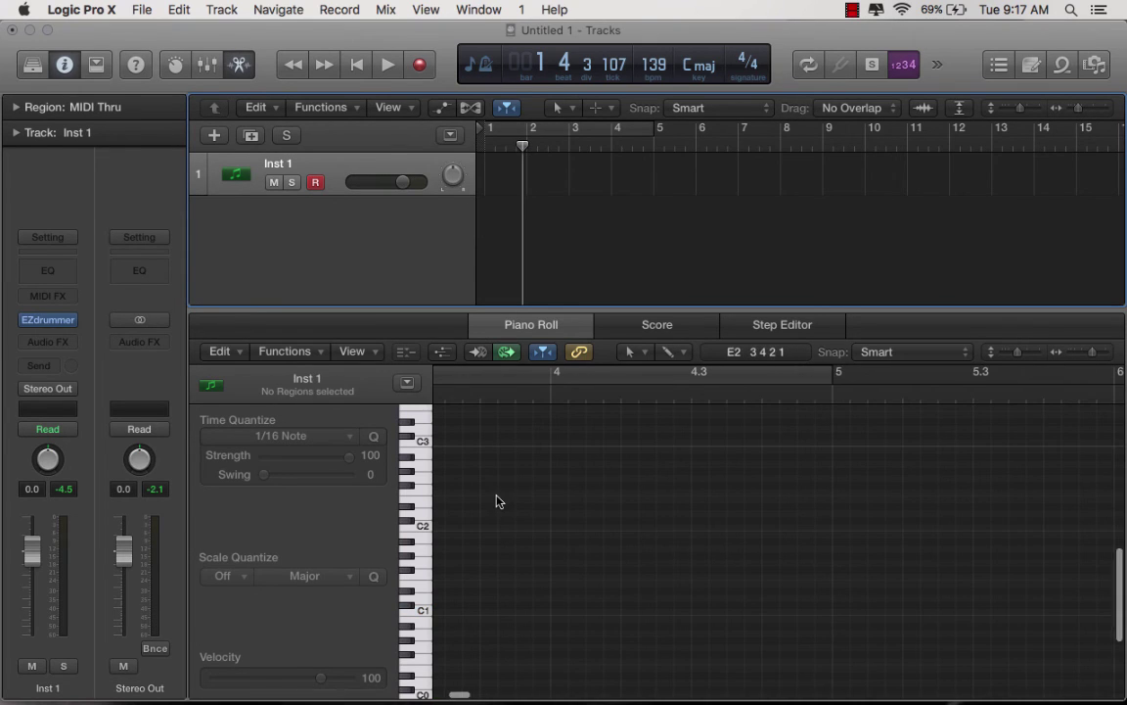
{"action": "scroll", "coordinate": [496, 498], "scroll_direction": "left", "scroll_amount": 12}
{"action": "scroll", "coordinate": [495, 498], "scroll_direction": "down", "scroll_amount": 2}
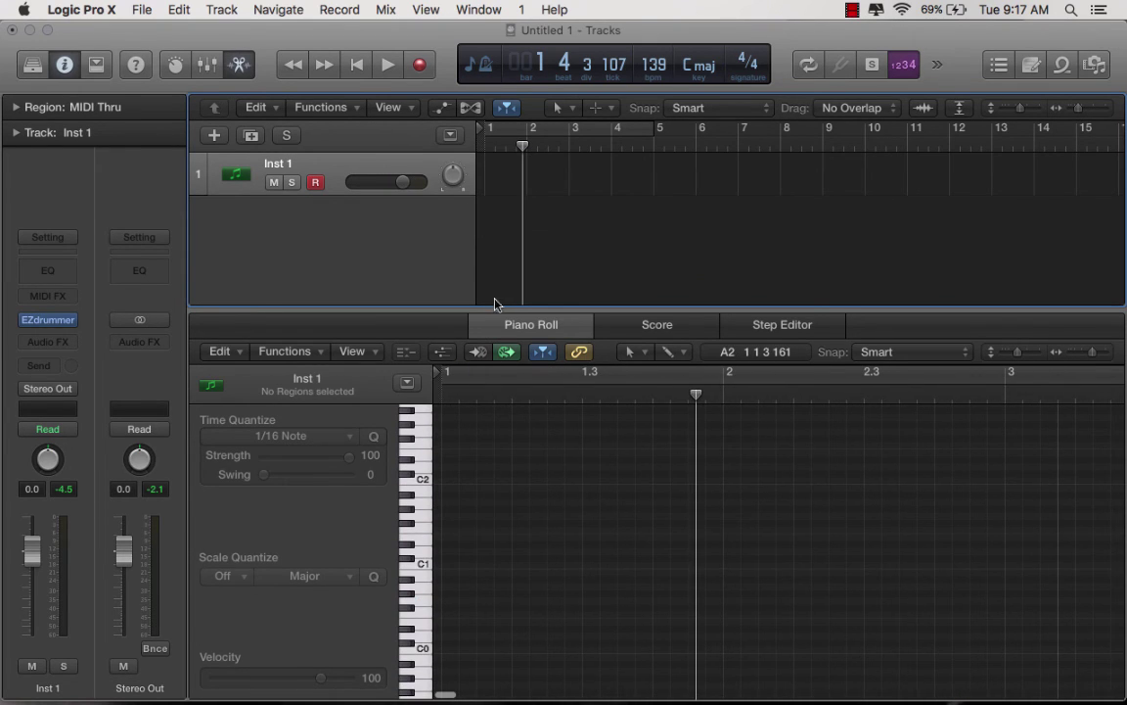
{"action": "left_click_drag", "start_coordinate": [493, 311], "coordinate": [492, 212]}
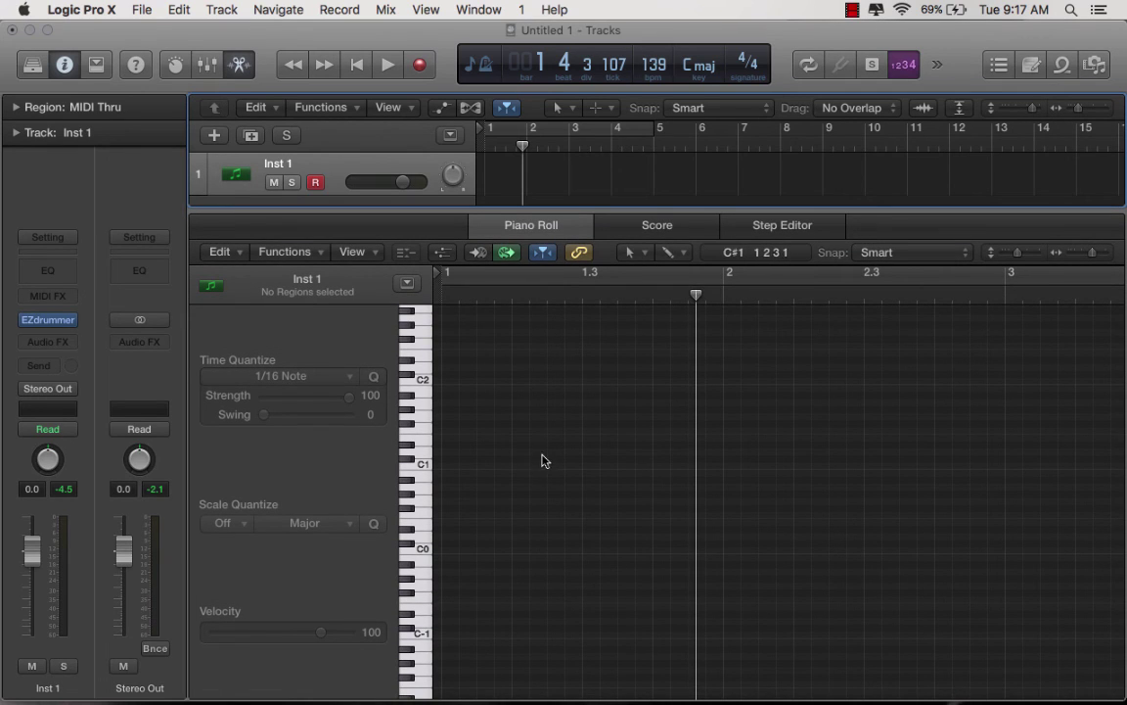
Draw four notes in bar 1 alternating C1, E1, C1, E1, then play them.
{"action": "left_click", "coordinate": [518, 550]}
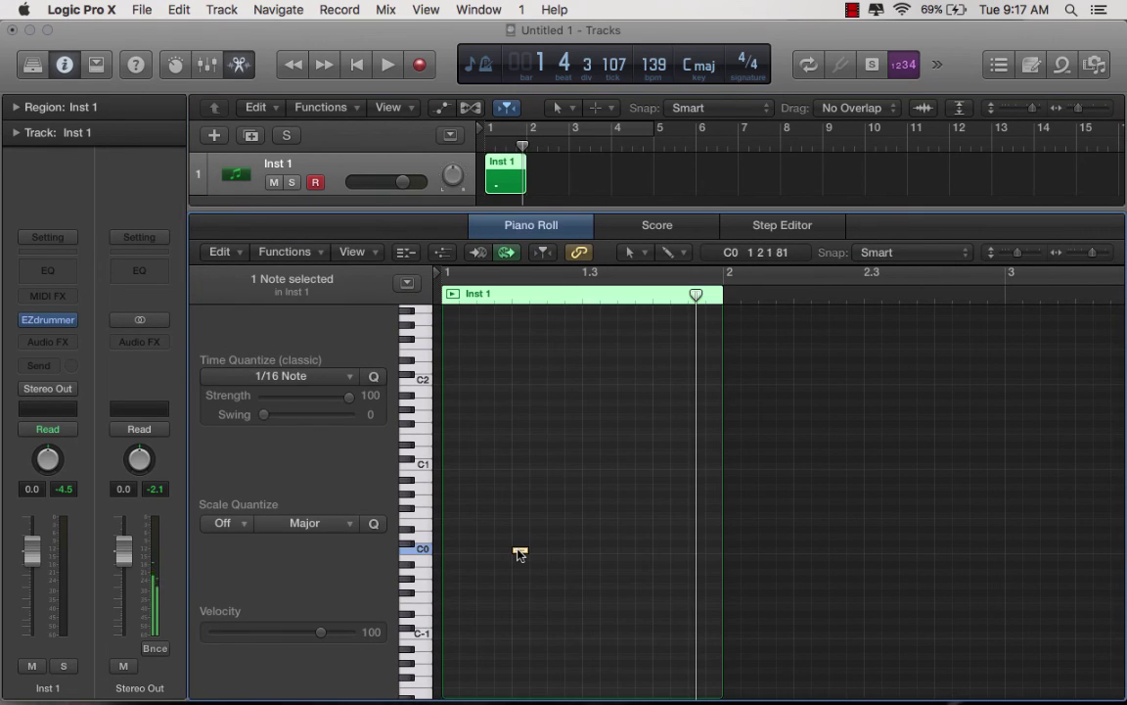
{"action": "left_click_drag", "start_coordinate": [518, 552], "coordinate": [450, 461]}
{"action": "left_click", "coordinate": [520, 430], "text": "super"}
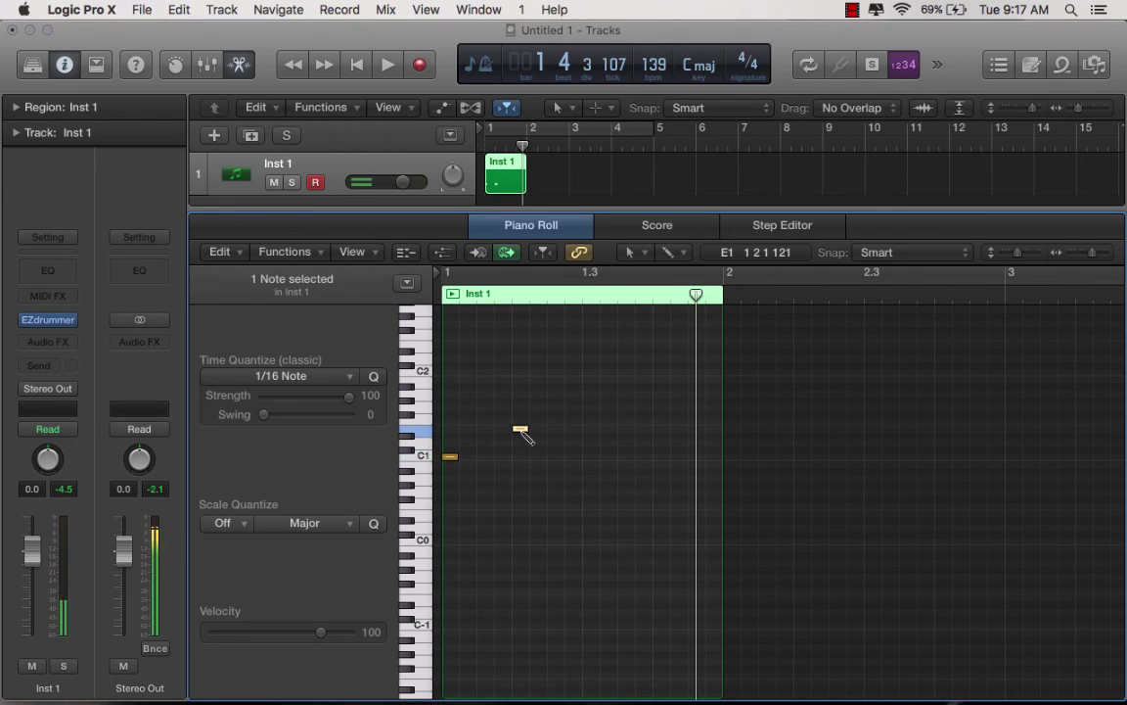
{"action": "left_click", "coordinate": [587, 456], "text": "super"}
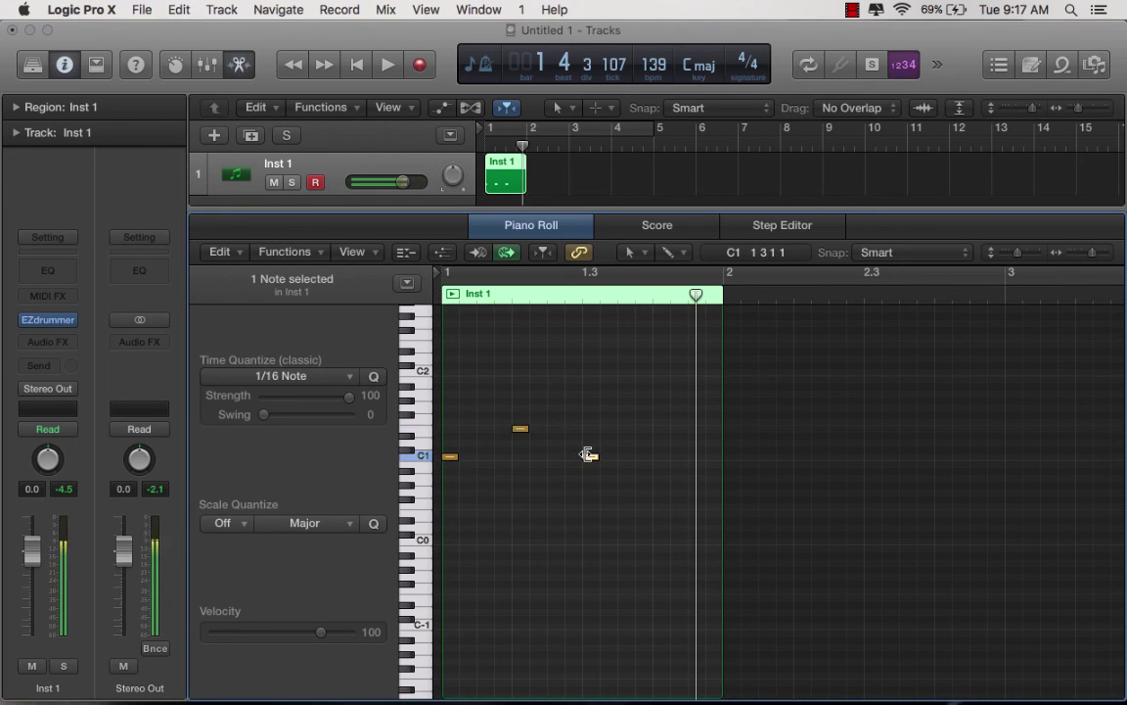
{"action": "left_click", "coordinate": [663, 428], "text": "super"}
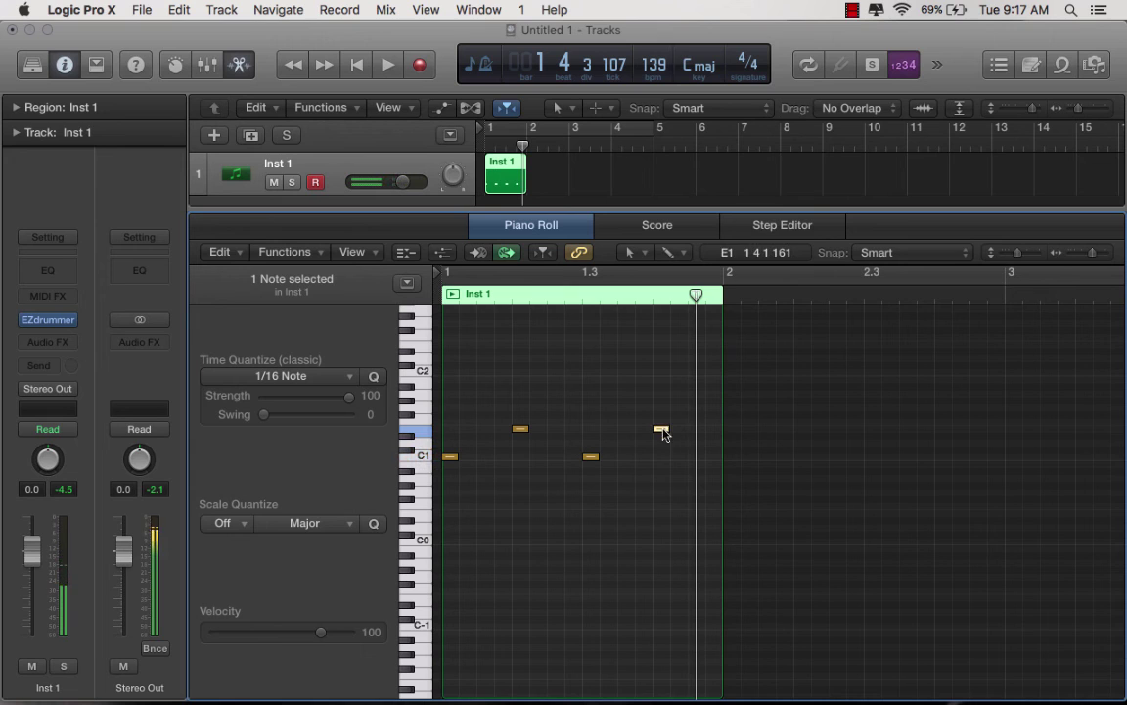
{"action": "left_click", "coordinate": [360, 64]}
{"action": "key", "text": "space"}
{"action": "key", "text": "space"}
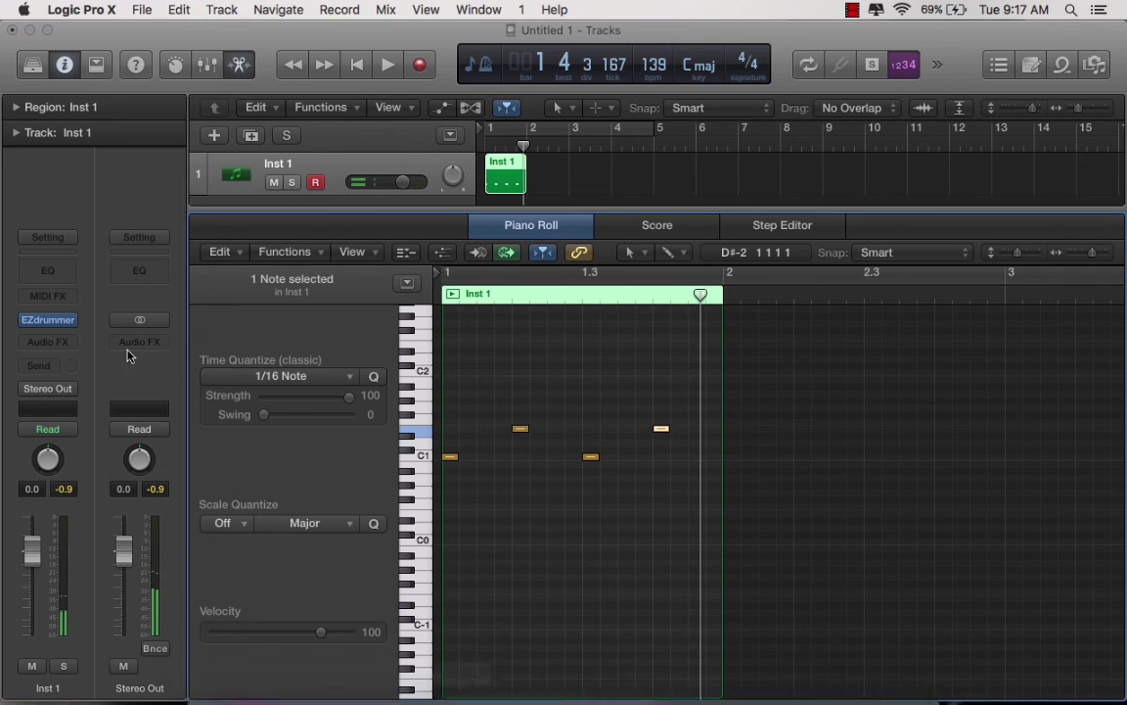
Remove EZdrummer's Cymbal 2 Crash block and delete the final E1 note from the Inst 1 region.
{"action": "left_click", "coordinate": [48, 319]}
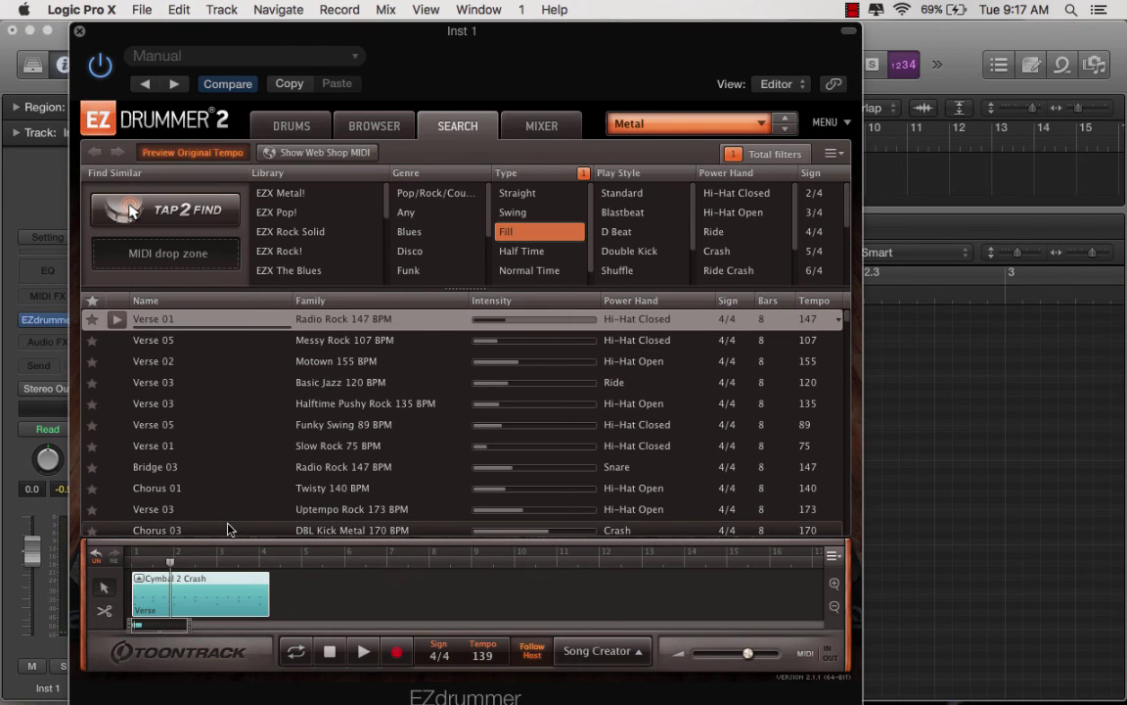
{"action": "right_click", "coordinate": [223, 605]}
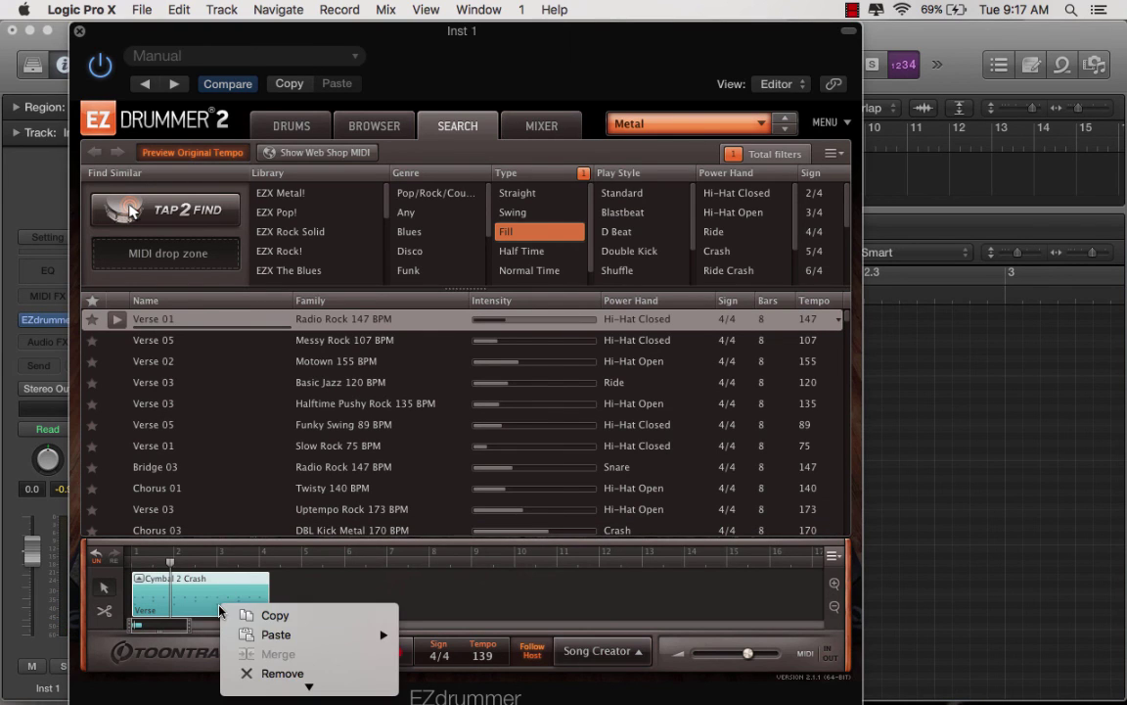
{"action": "left_click", "coordinate": [264, 673]}
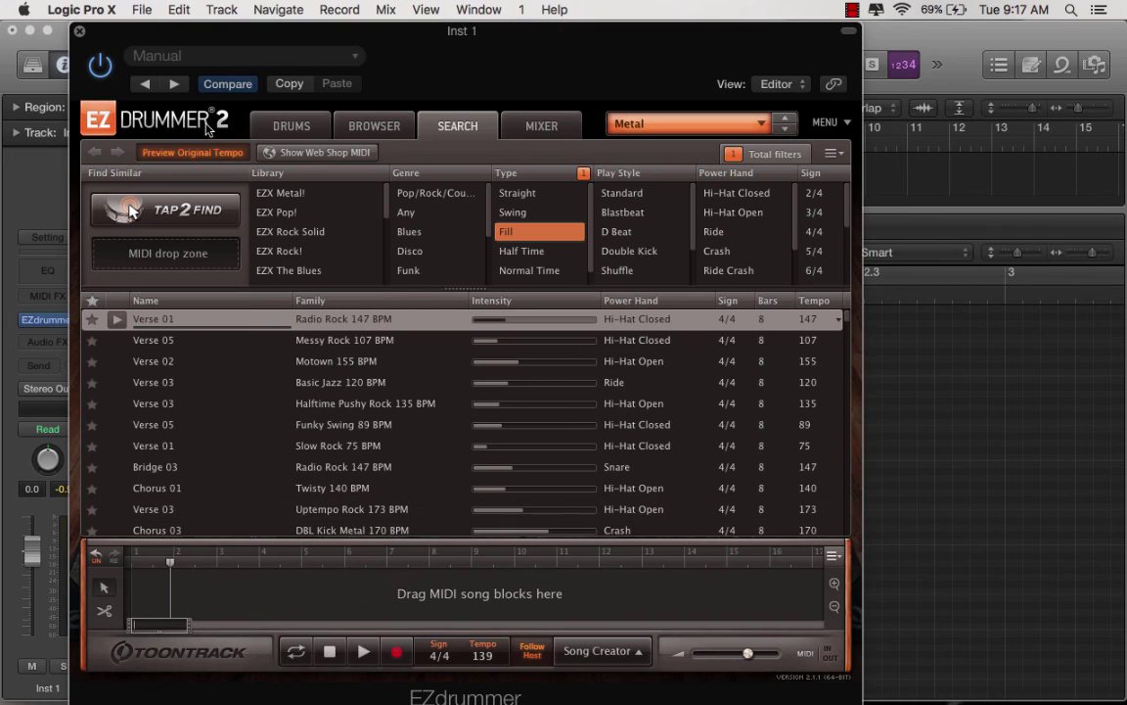
{"action": "left_click", "coordinate": [79, 30]}
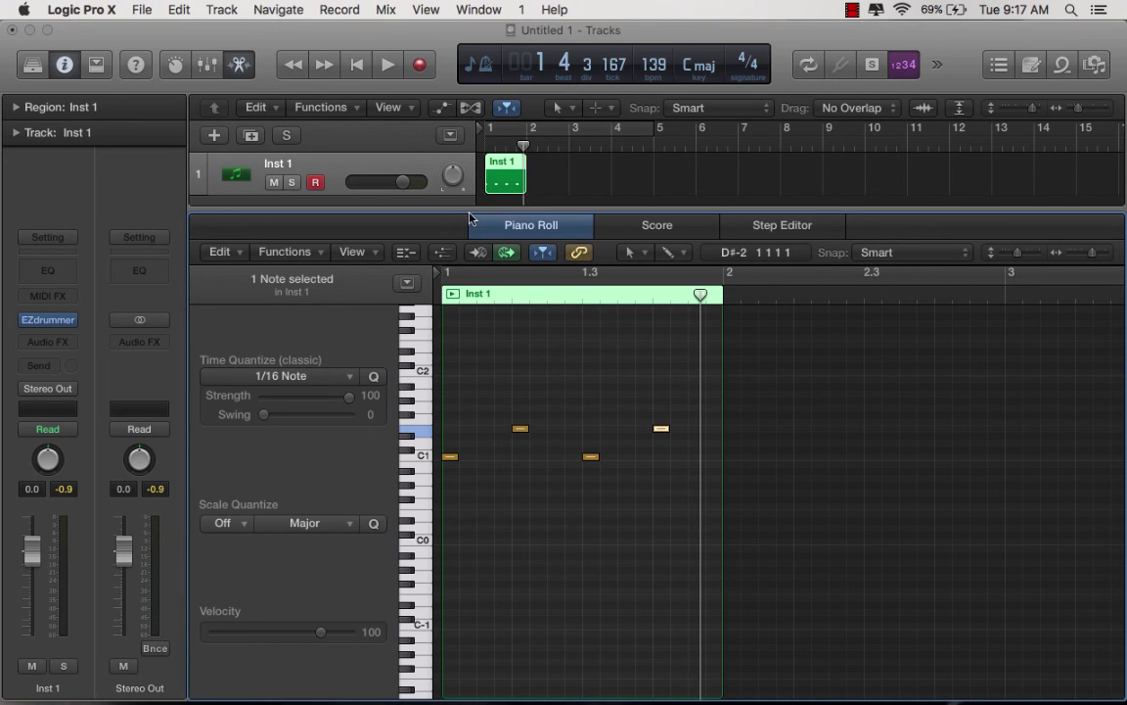
{"action": "key", "text": "Delete"}
{"action": "mouse_move", "coordinate": [583, 676]}
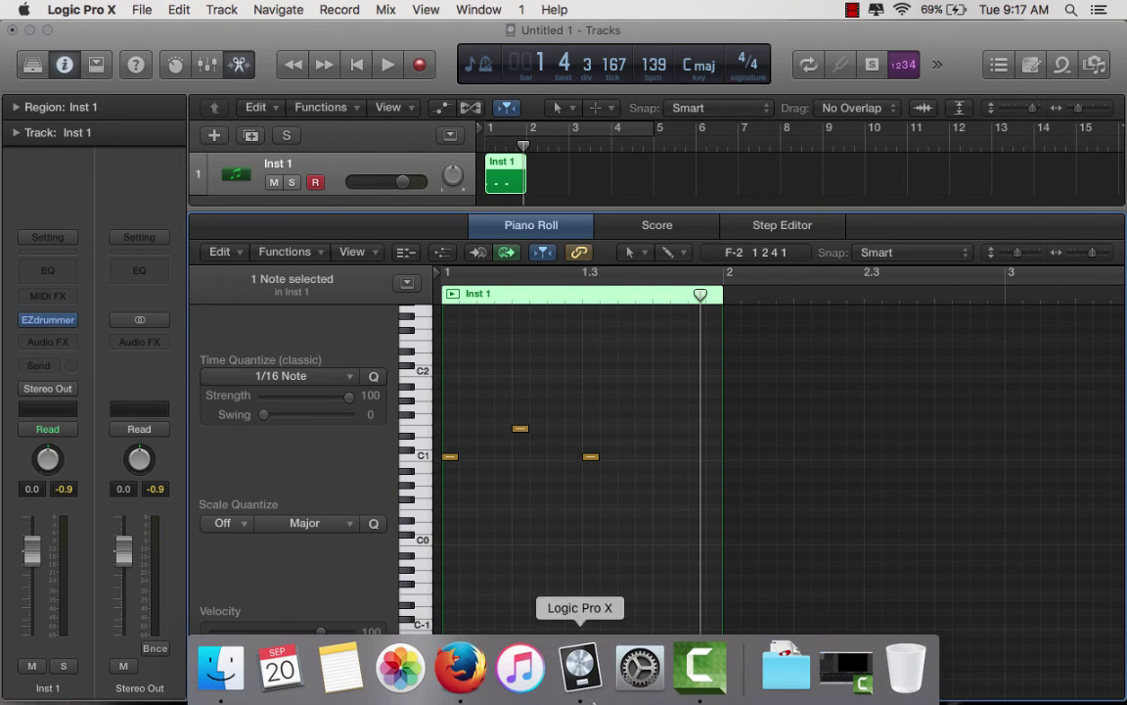